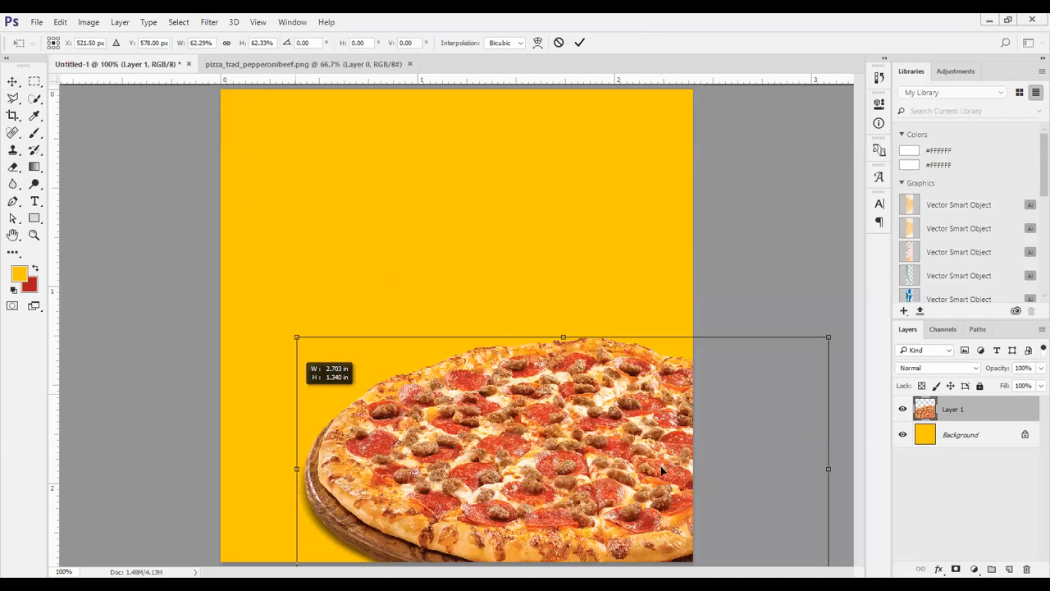
Scale the pizza down to about 45.5% and place it in the centre of the canvas's lower half
left_click_drag(526, 393, 552, 400)
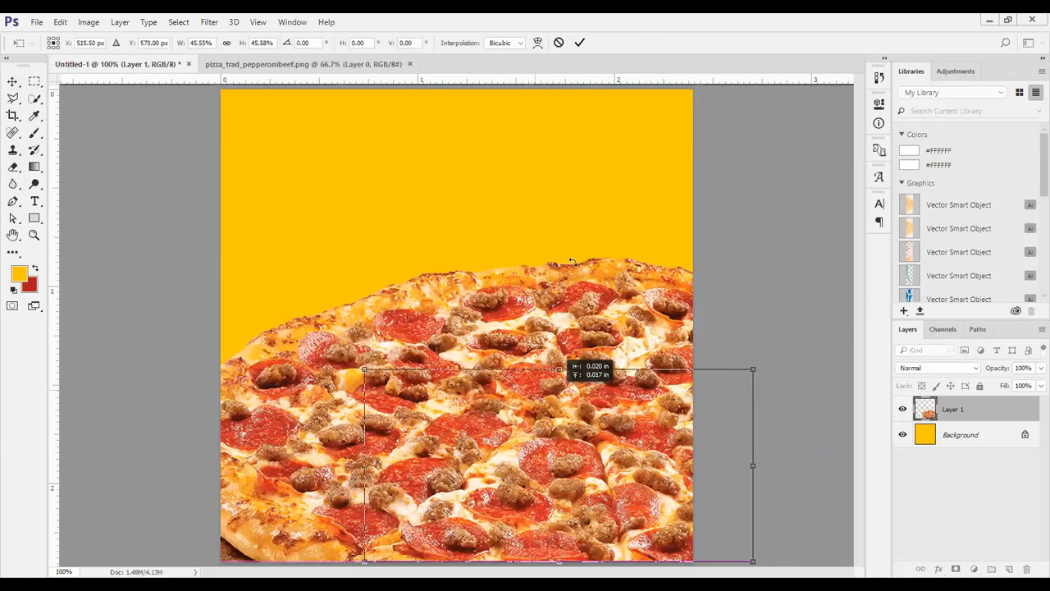
left_click_drag(572, 261, 481, 217)
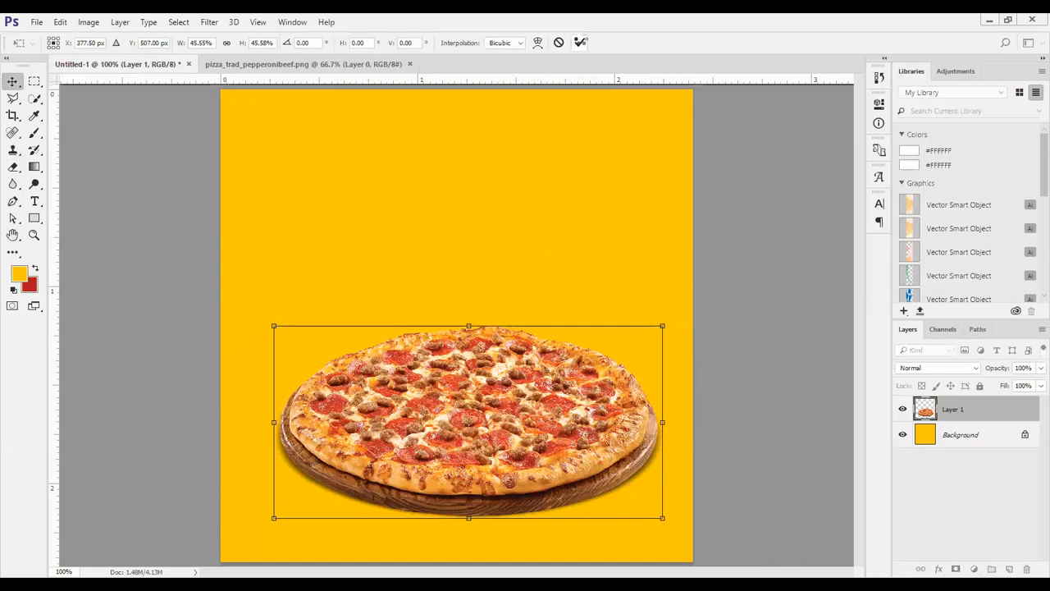
left_click(580, 42)
left_click_drag(496, 415, 492, 423)
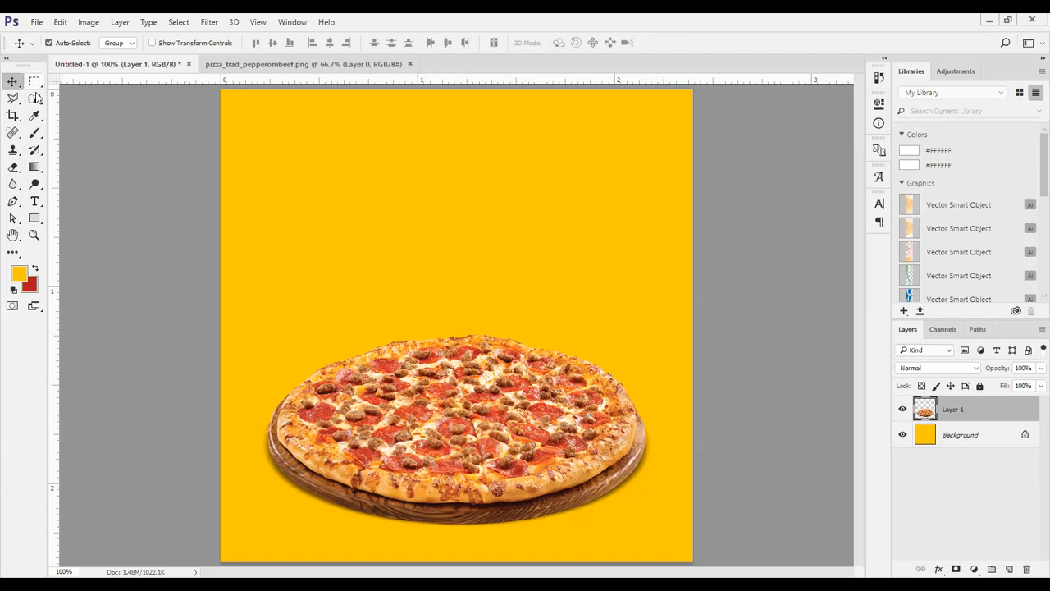
Draw an ellipse about 517 × 219 px over the pizza and fill it with black
left_click(35, 219)
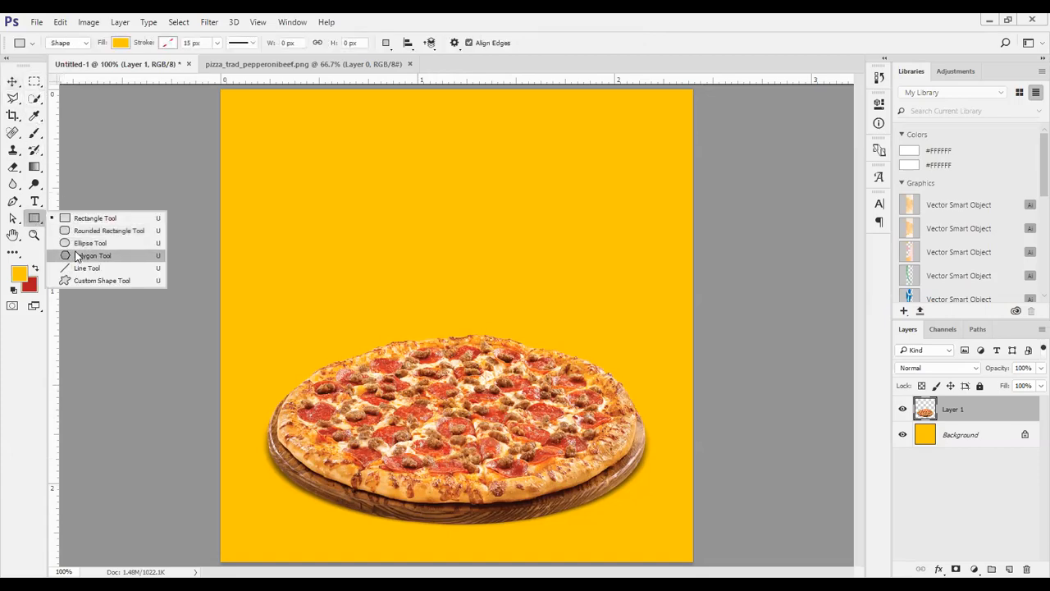
left_click(79, 244)
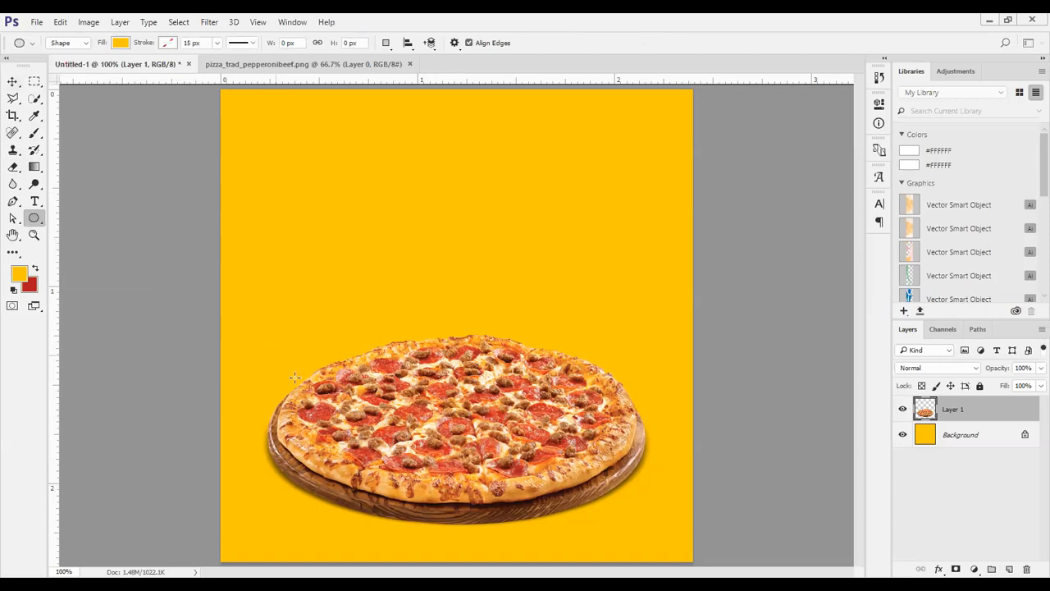
left_click_drag(457, 450, 644, 511)
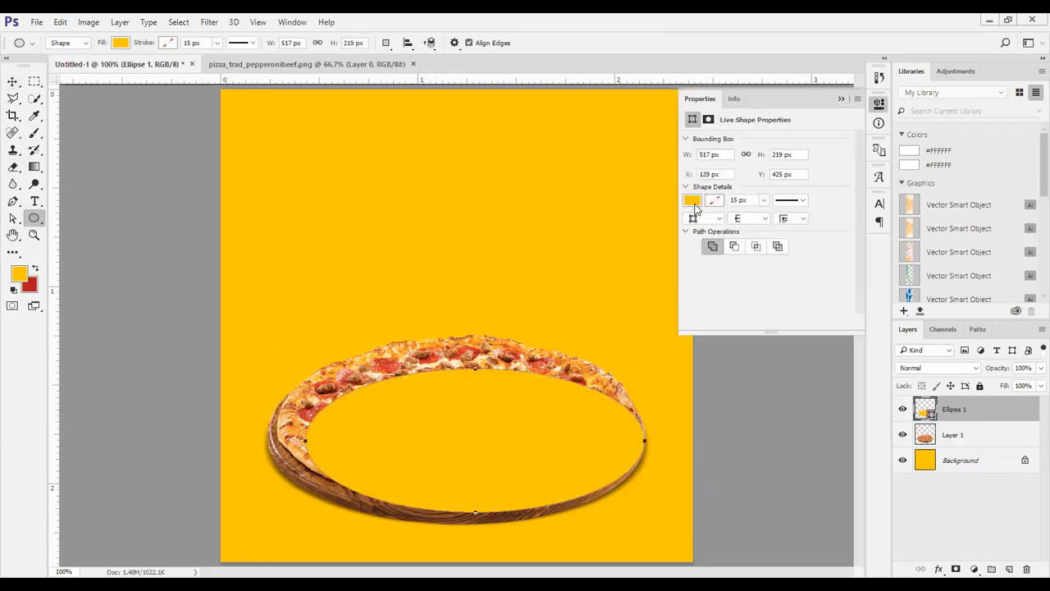
left_click(695, 204)
left_click(709, 270)
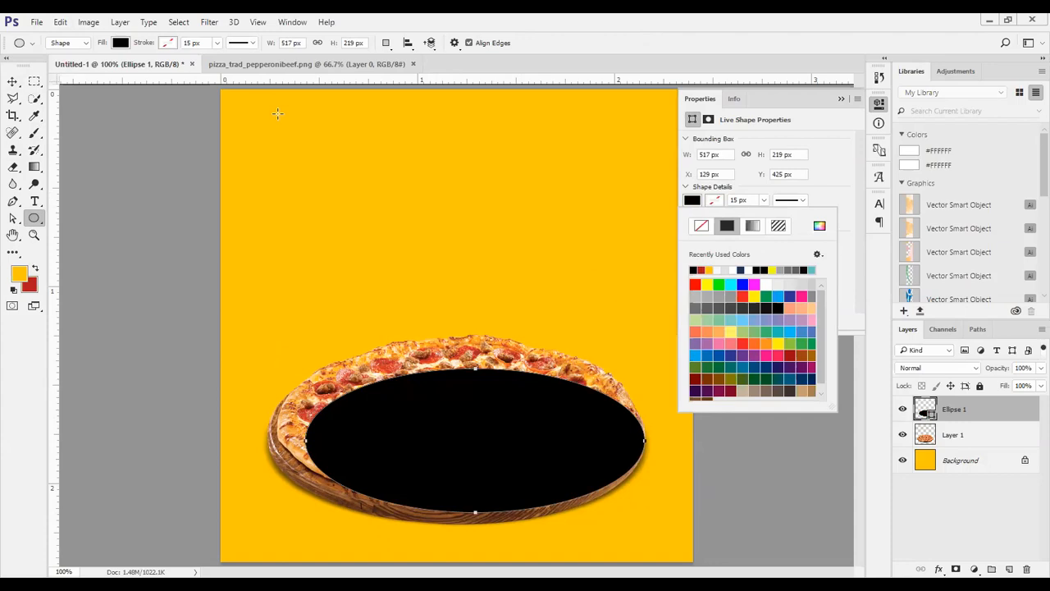
Try grey, light blue and orange fills on the ellipse and return its fill to black
left_click(121, 43)
left_click(94, 138)
left_click(107, 163)
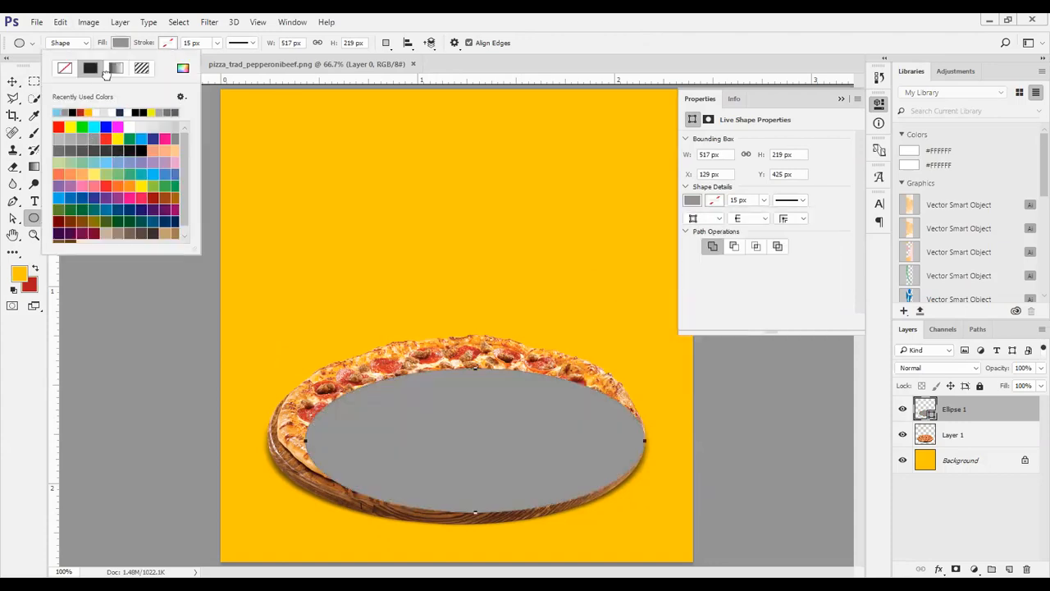
key("Escape")
left_click(120, 43)
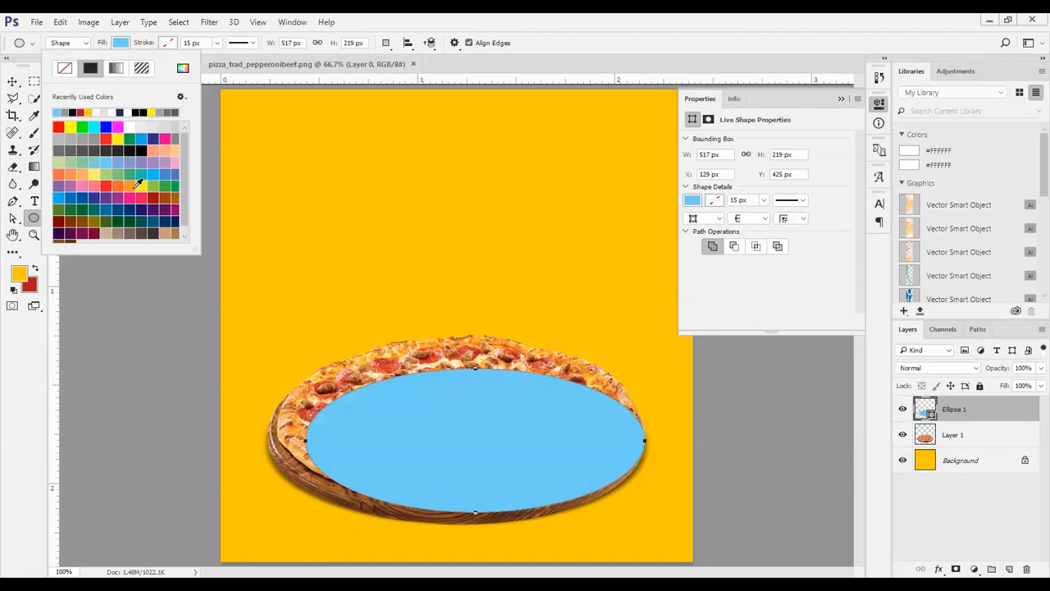
left_click(135, 183)
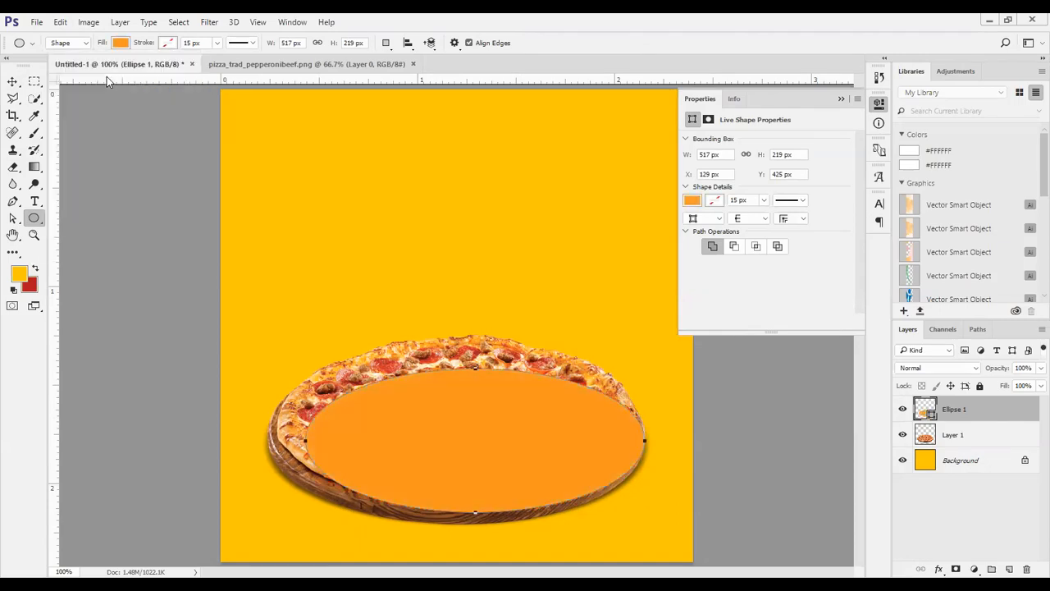
left_click(141, 151)
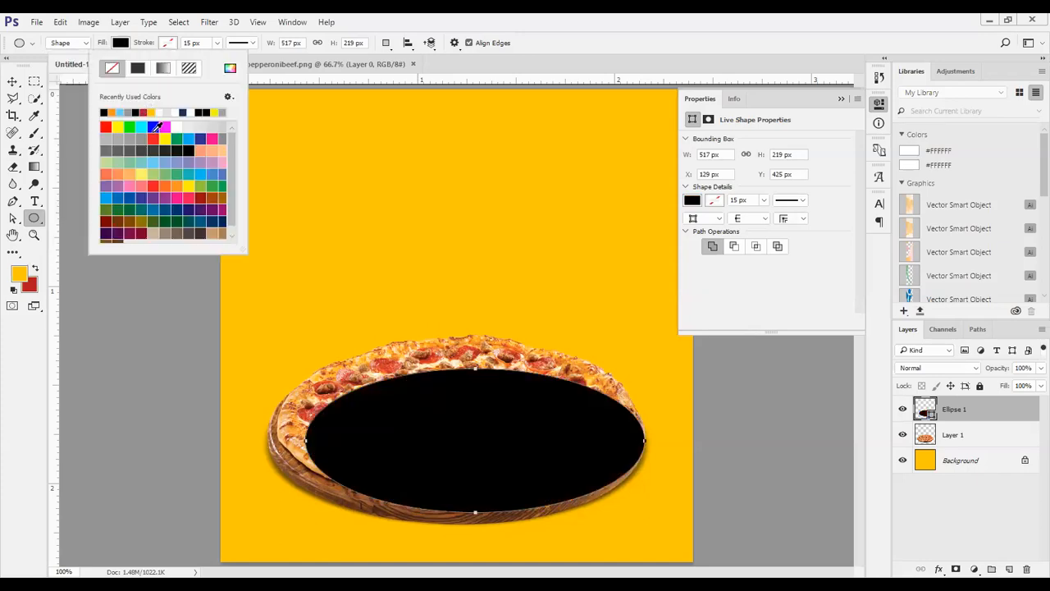
Try blue and purple strokes on the ellipse and set its stroke back to none
left_click(191, 161)
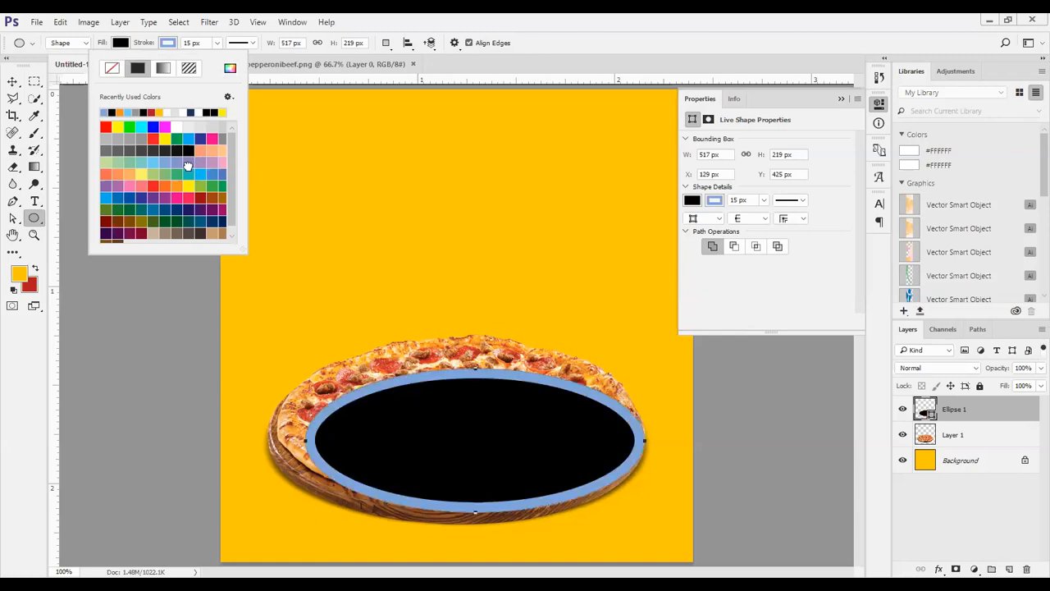
left_click(202, 162)
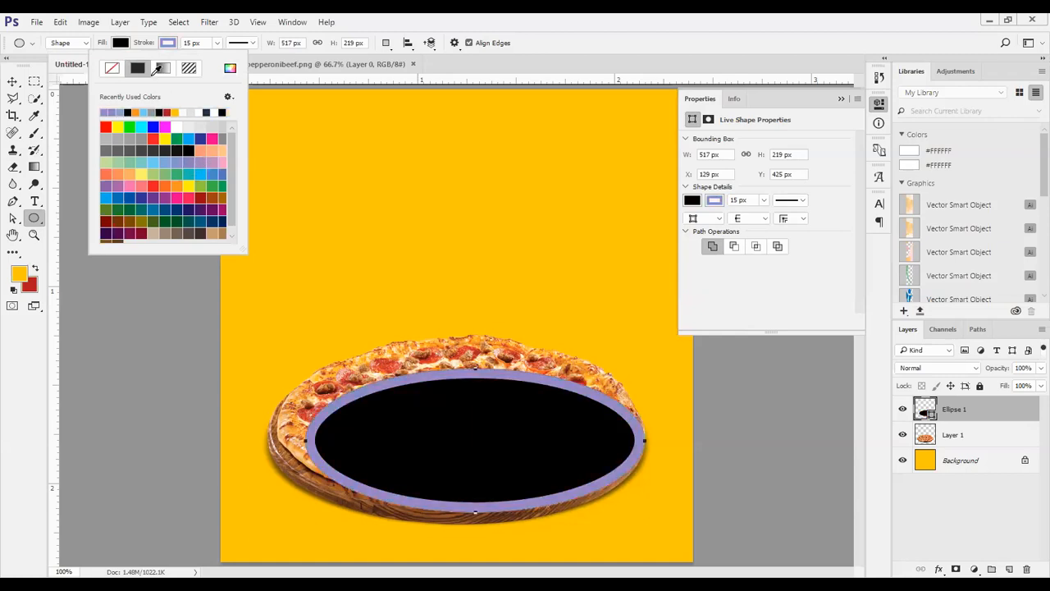
left_click(110, 71)
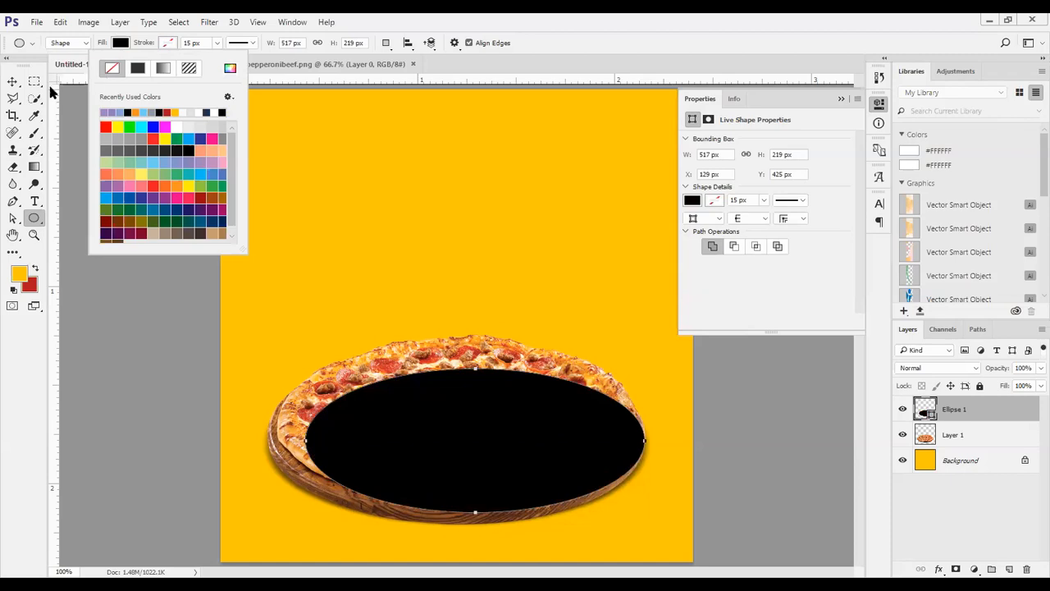
Transform the black ellipse to about 575 × 286 px so it covers the whole pizza
left_click(13, 82)
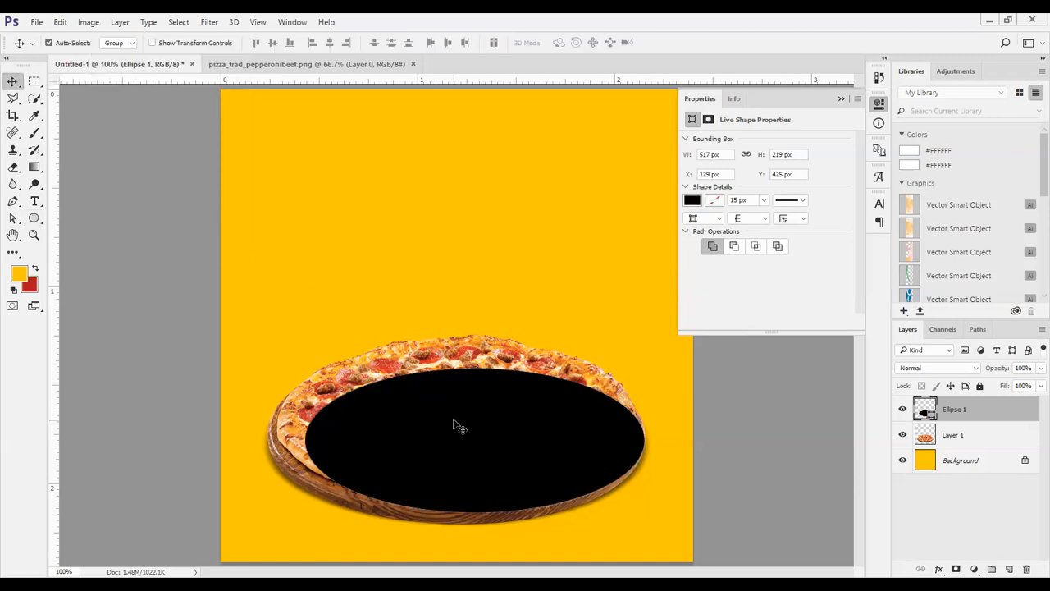
key("ctrl+t")
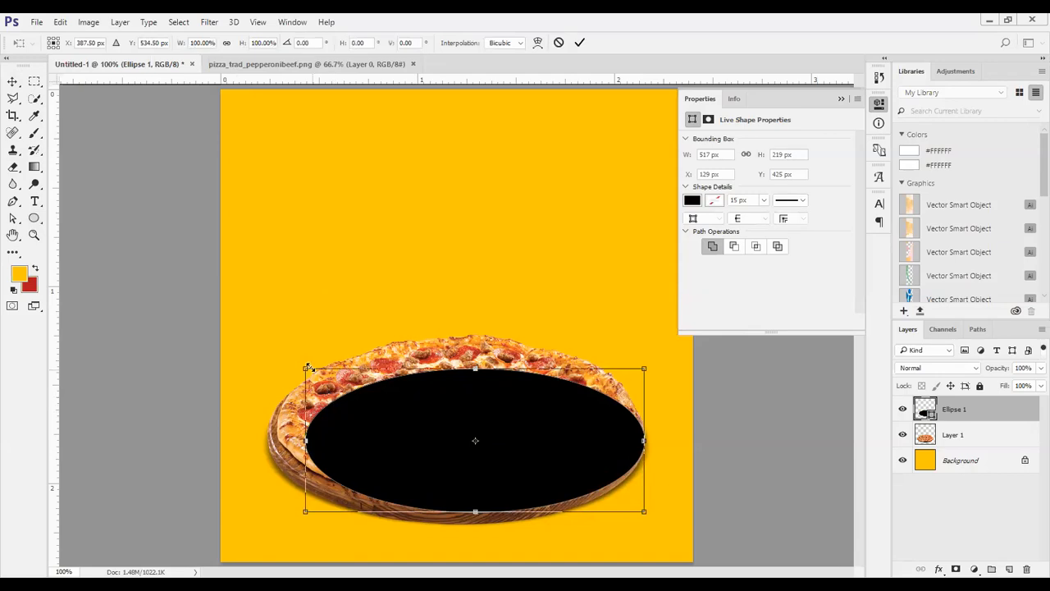
left_click_drag(305, 440, 345, 420)
left_click_drag(456, 368, 475, 331)
left_click_drag(456, 511, 456, 520)
left_click(579, 42)
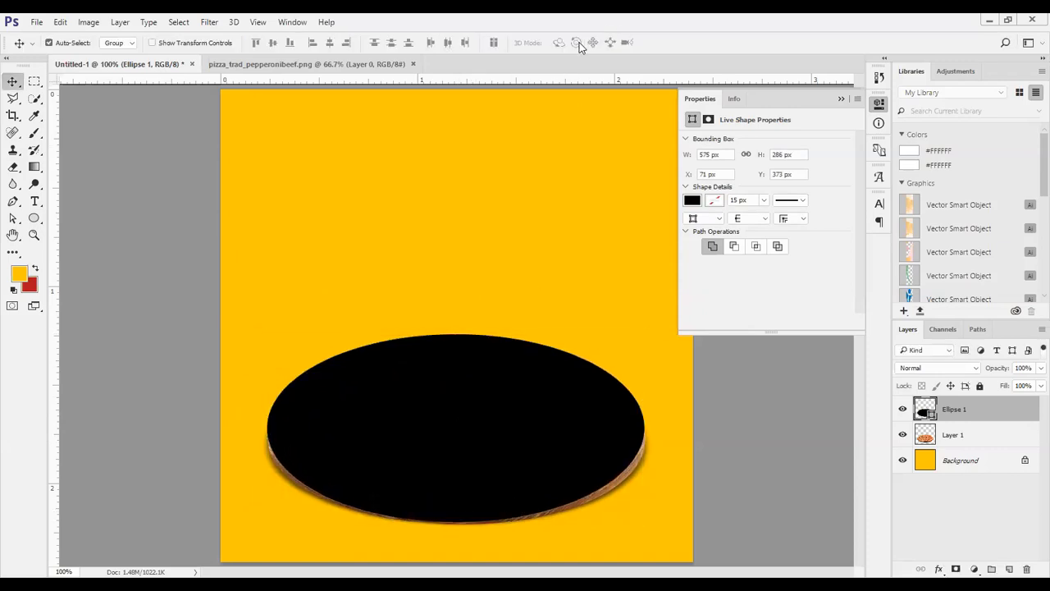
Move the ellipse layer below the pizza layer and reduce the ellipse's height to about 274 px
key("ctrl+bracketleft")
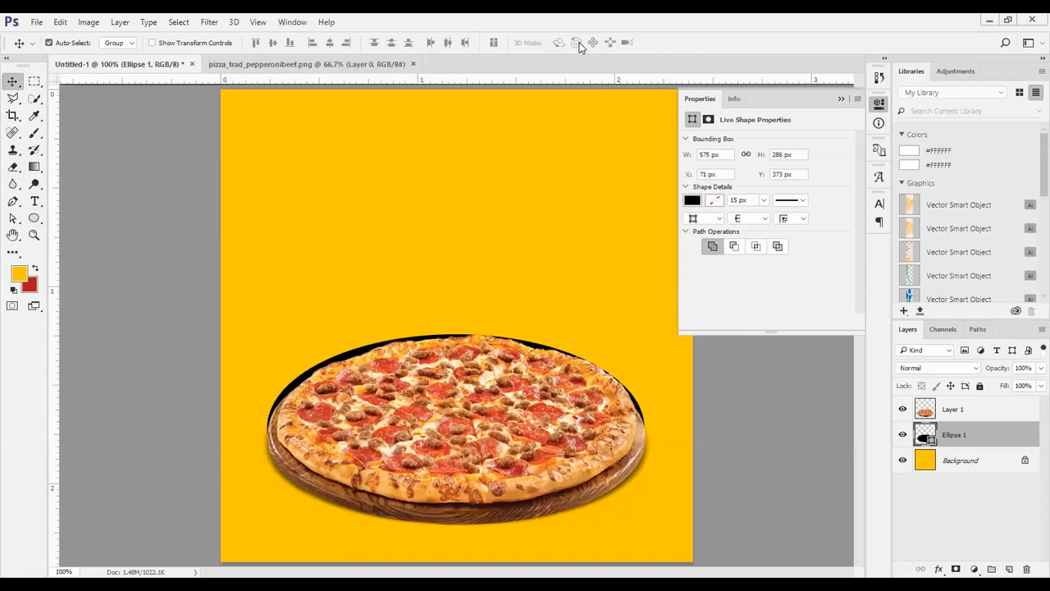
key("ctrl+t")
left_click_drag(457, 335, 456, 341)
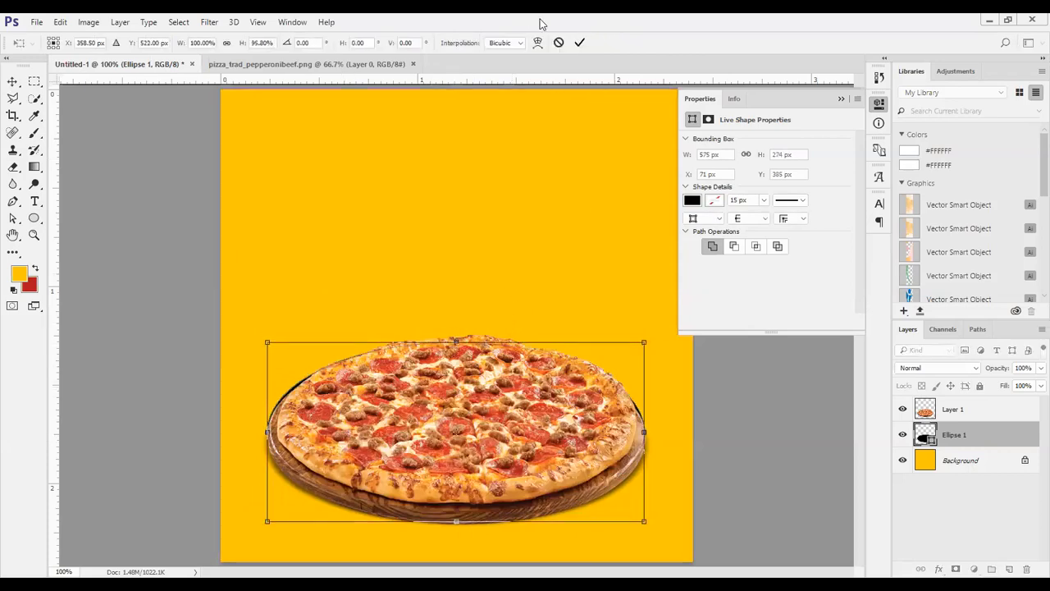
left_click(579, 42)
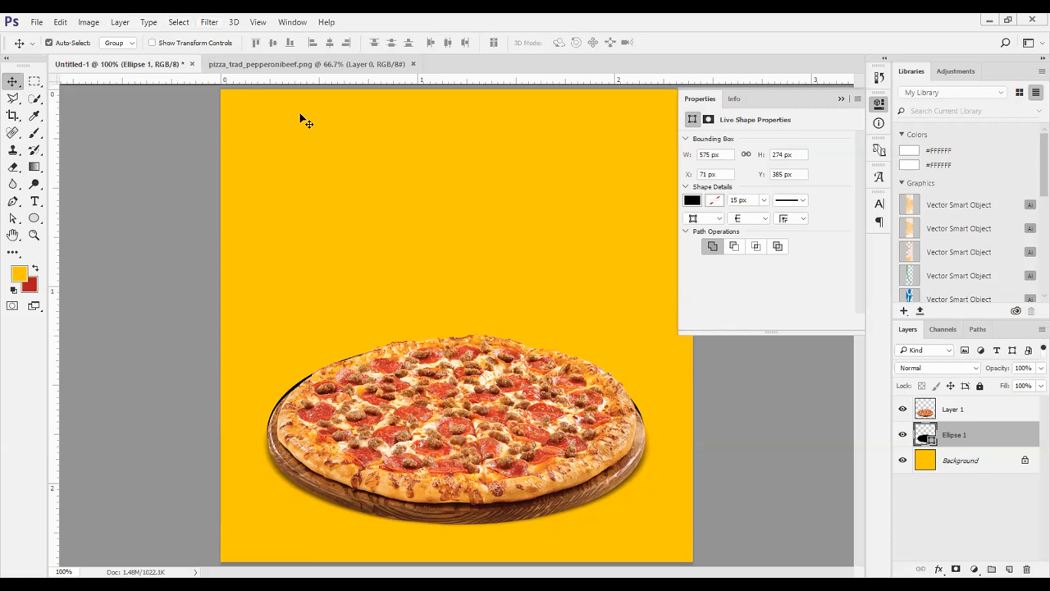
Rasterize the ellipse and apply a Motion Blur with angle 0° and a distance of 36 pixels
key("alt+t")
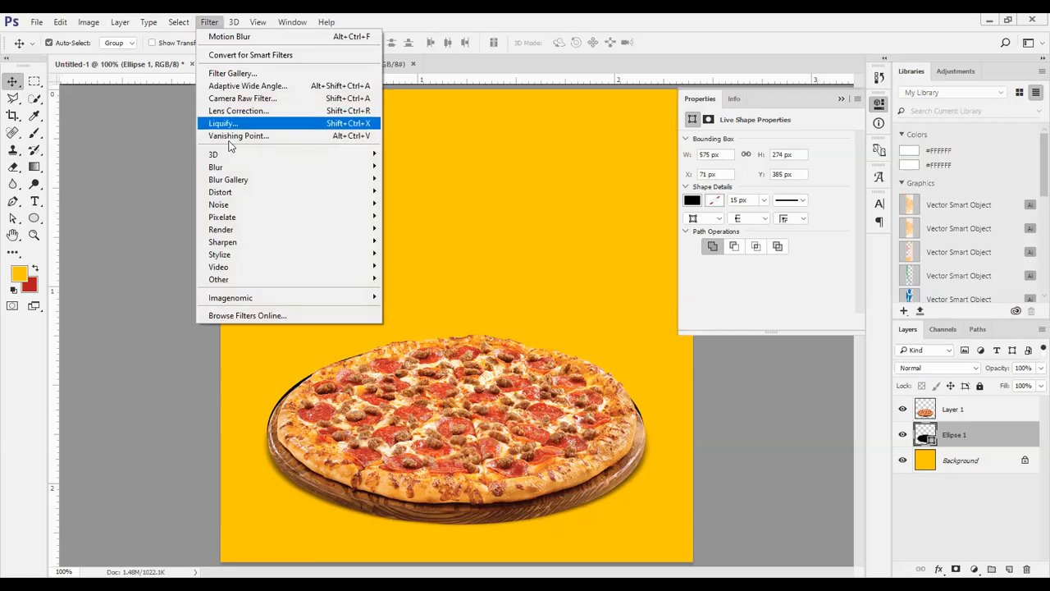
mouse_move(231, 170)
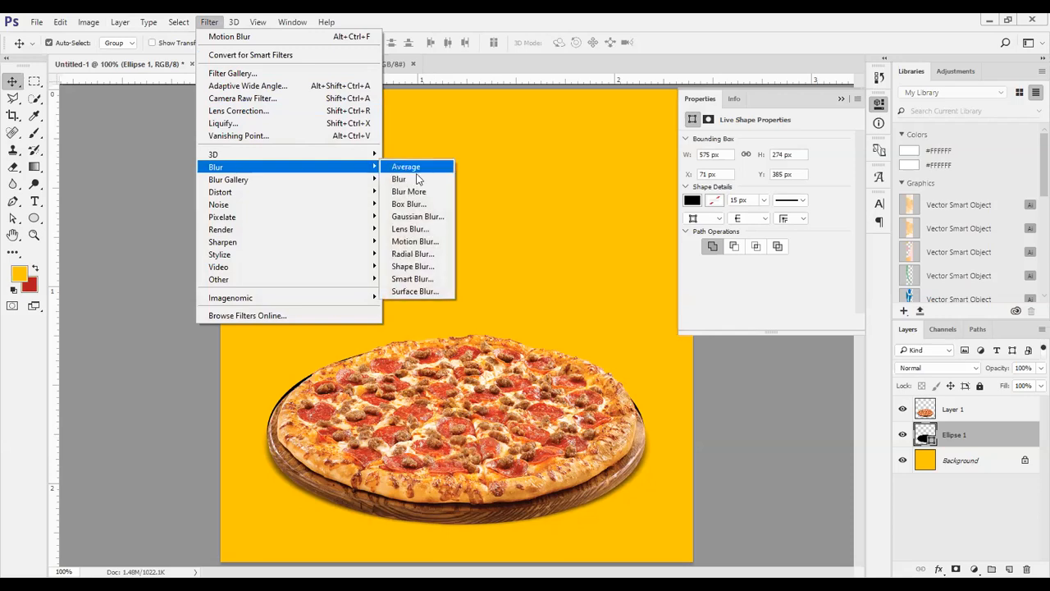
left_click(409, 241)
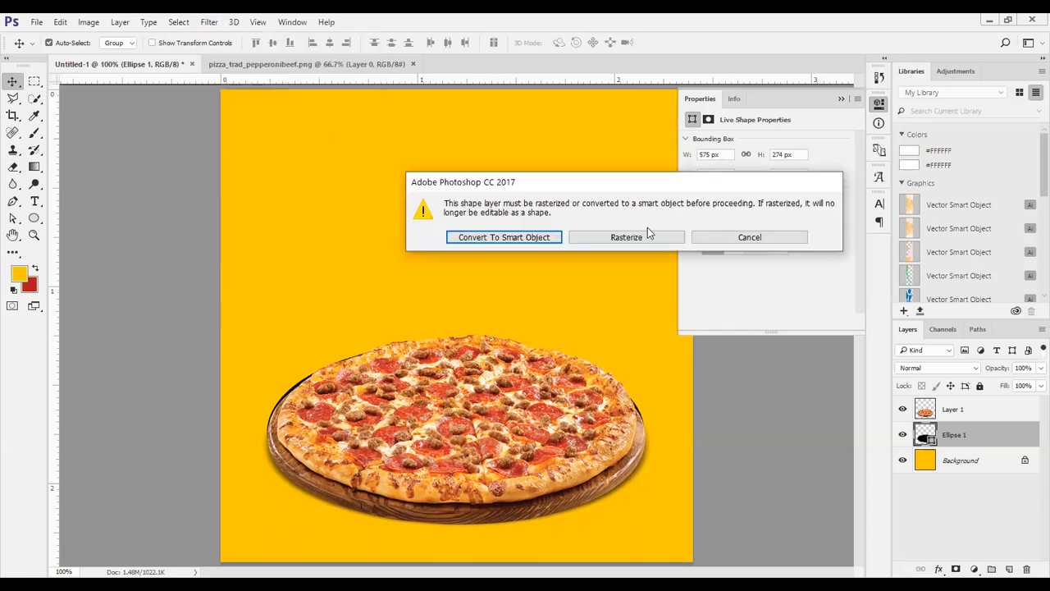
left_click(610, 238)
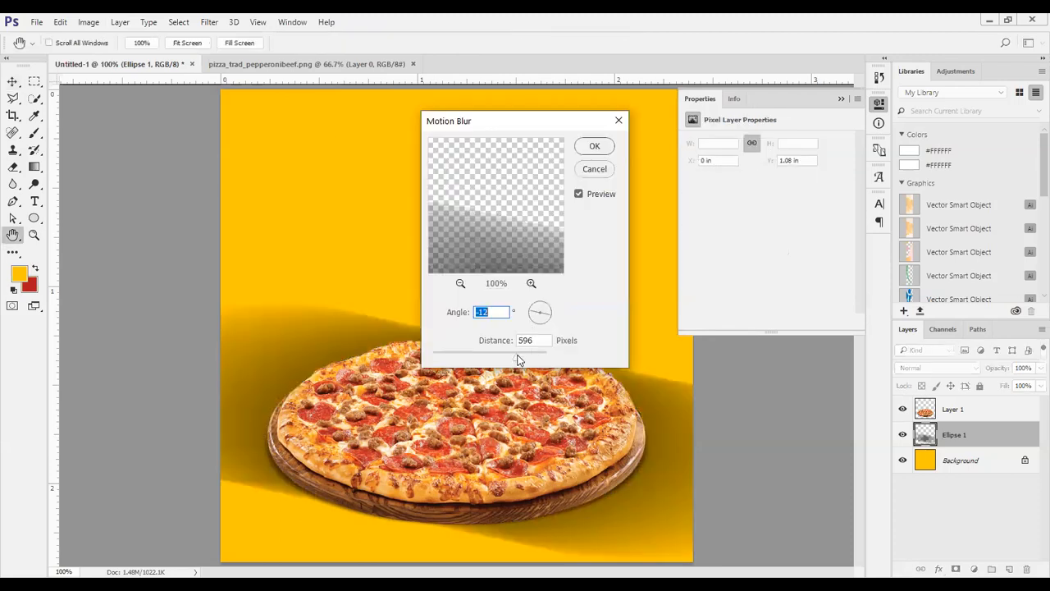
left_click_drag(520, 355, 523, 355)
left_click_drag(550, 316, 551, 313)
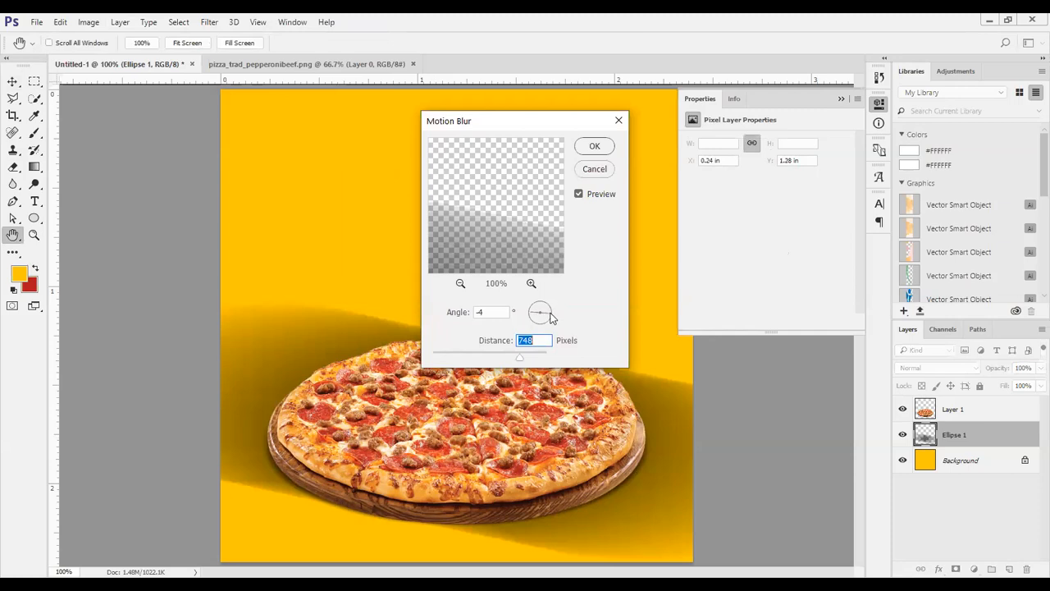
left_click(550, 315)
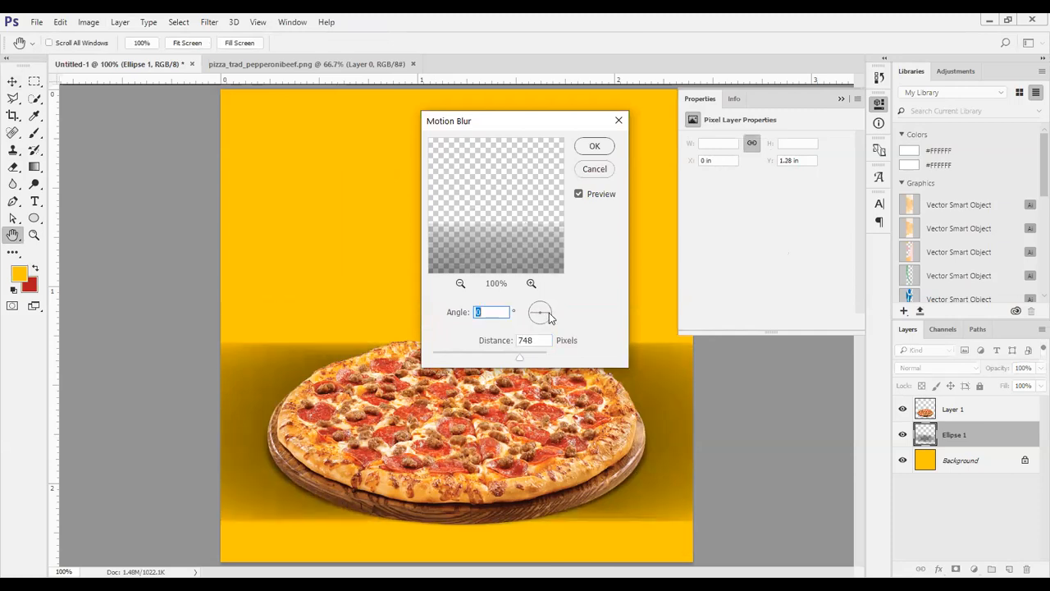
left_click_drag(520, 358, 455, 365)
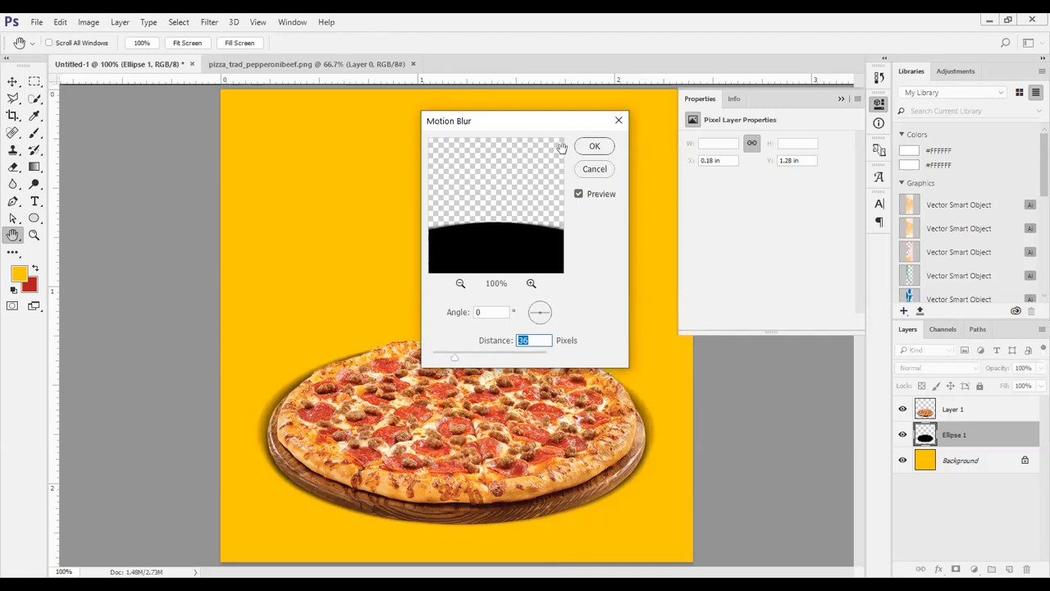
left_click(588, 148)
Lower the blurred ellipse layer's opacity to 19%, temporarily hiding the pizza layer to judge the shadow
left_click_drag(1005, 369, 968, 379)
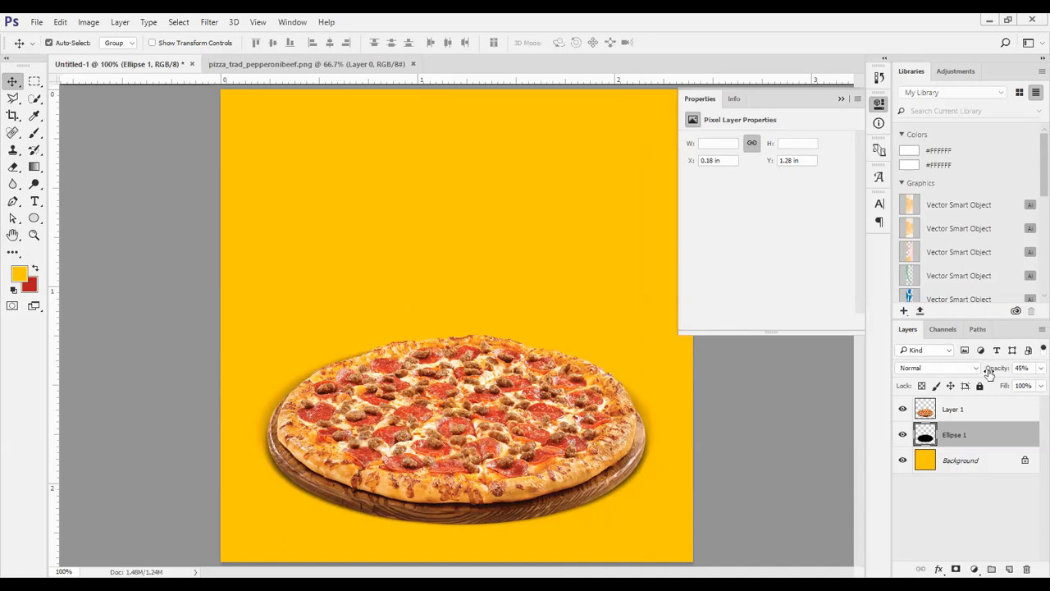
left_click_drag(991, 372, 1035, 385)
left_click(901, 409)
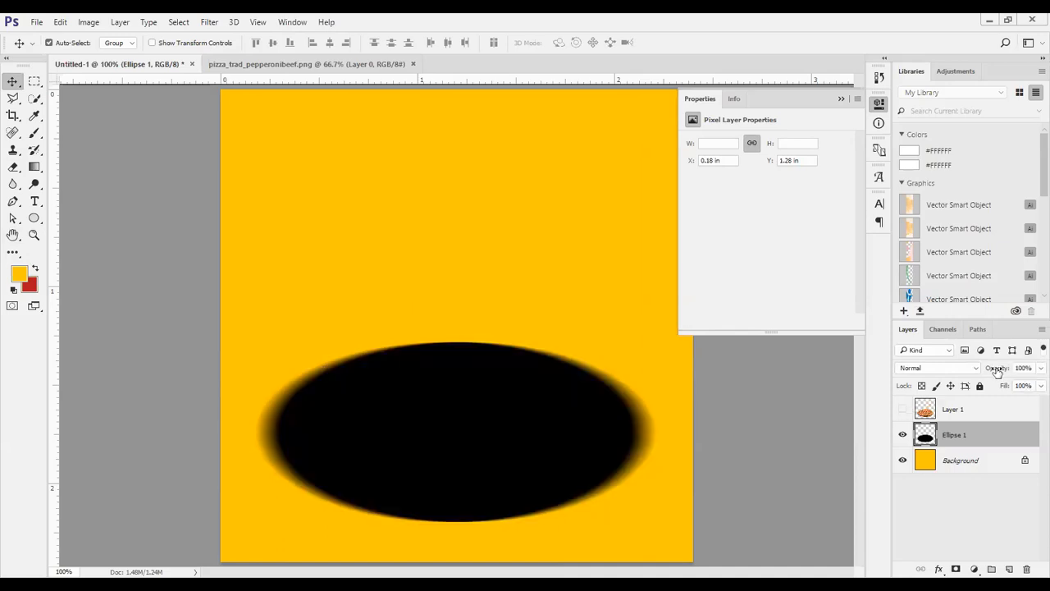
left_click_drag(996, 371, 943, 382)
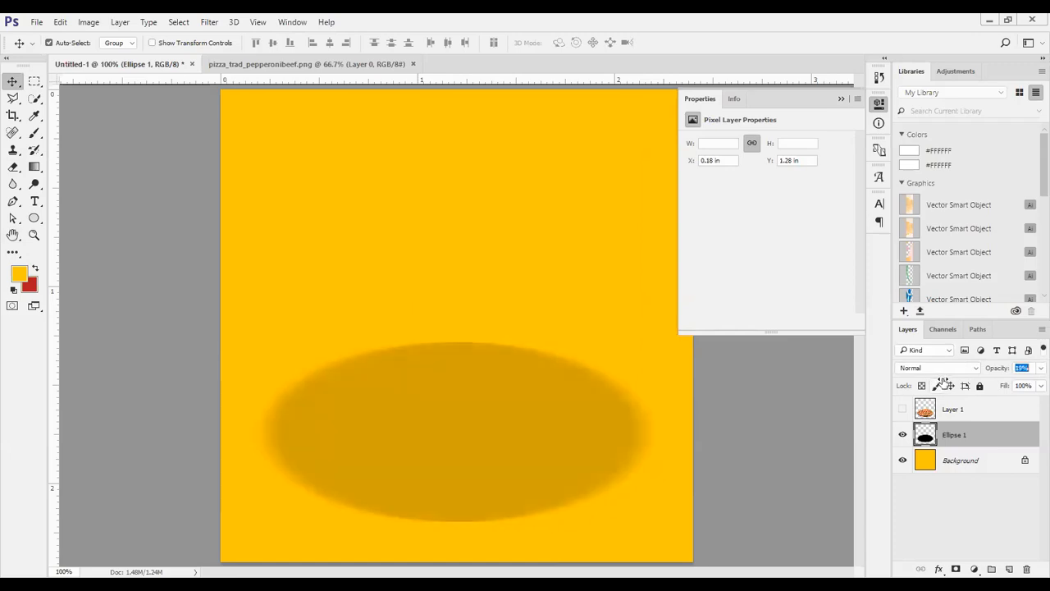
left_click(902, 409)
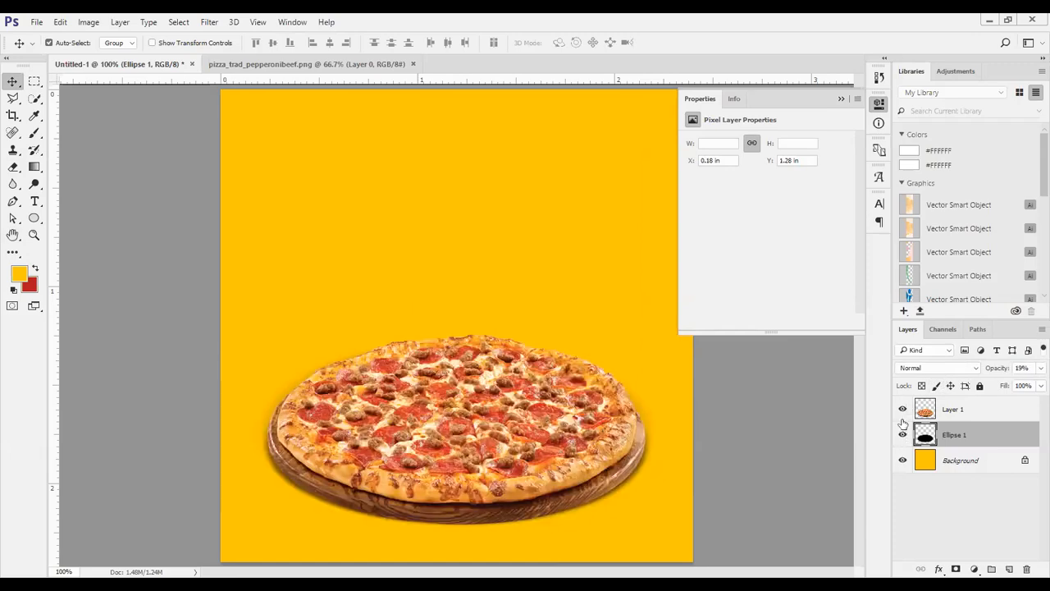
Toggle the shadow ellipse's visibility to compare the pizza with and without it, and collapse the layer properties
left_click(902, 434)
left_click(903, 434)
left_click(902, 434)
left_click(903, 434)
left_click(902, 434)
left_click(902, 434)
left_click(841, 99)
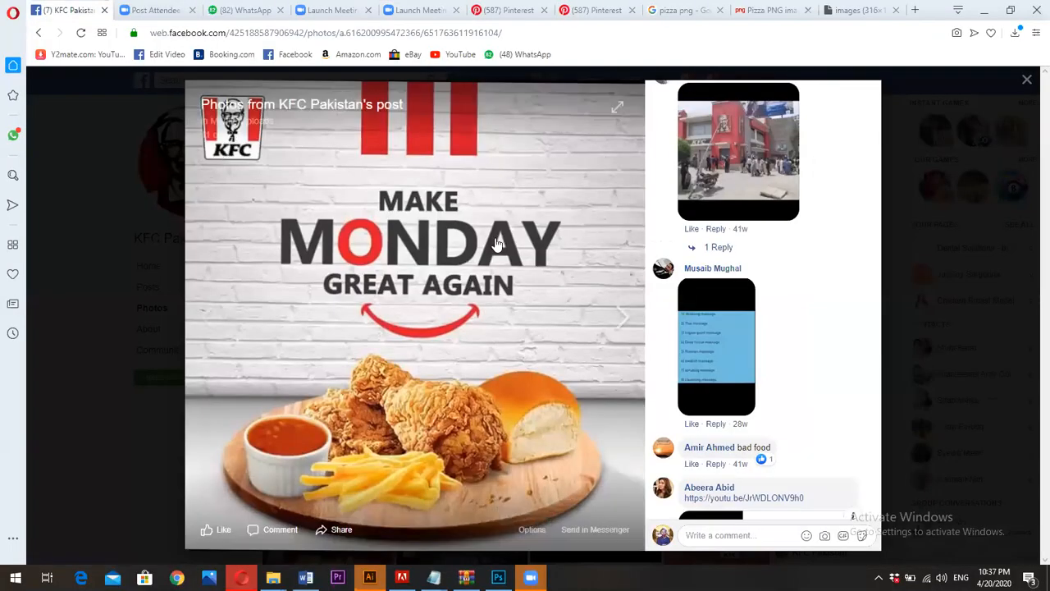
Switch to the Opera browser and search the web for "kfc logo" in a new tab
left_click(864, 9)
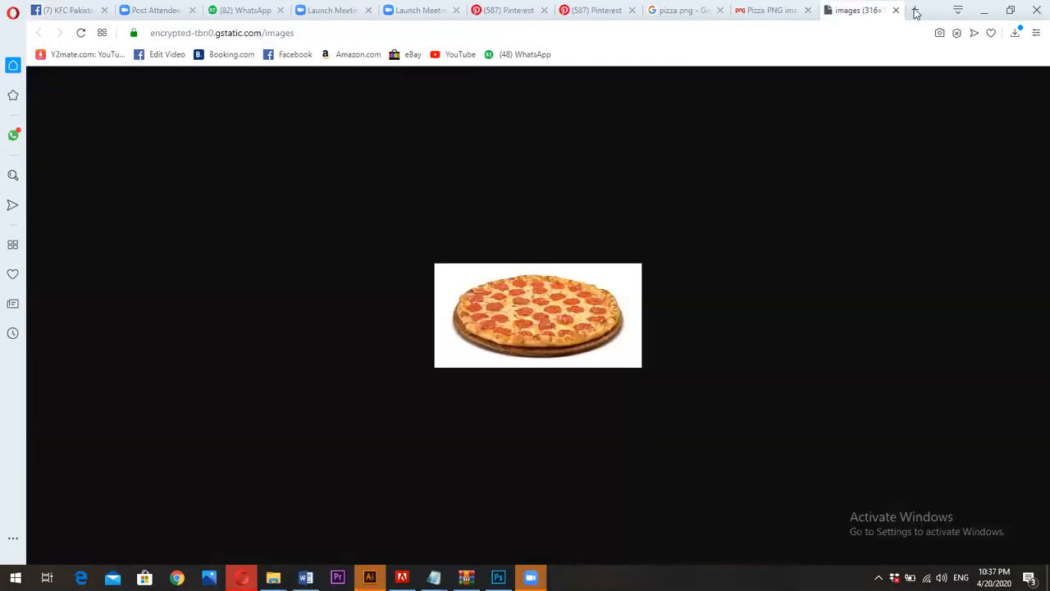
key("ctrl+t")
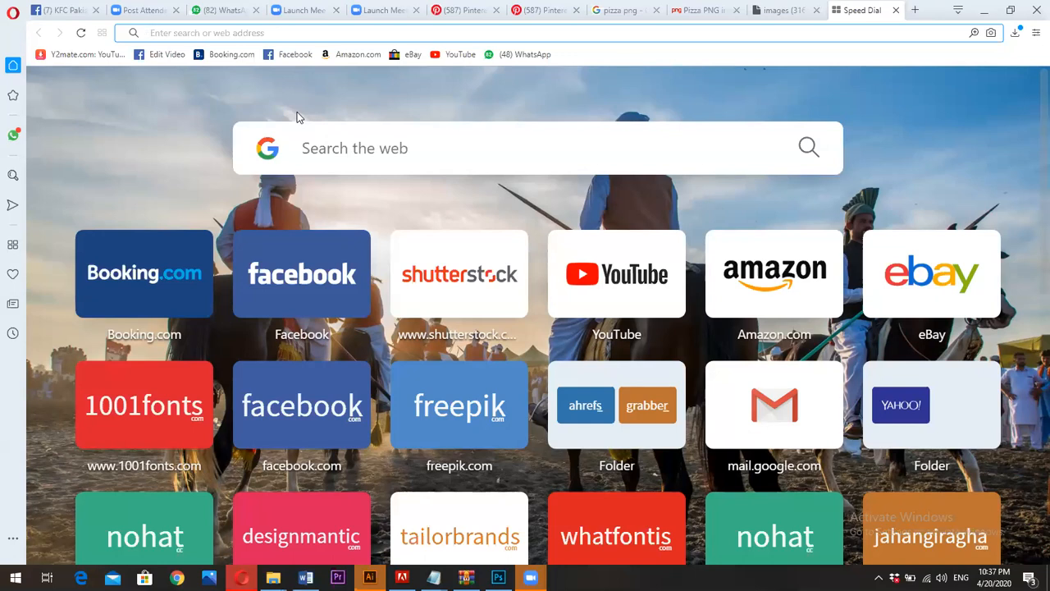
type("kfc logo")
key("Return")
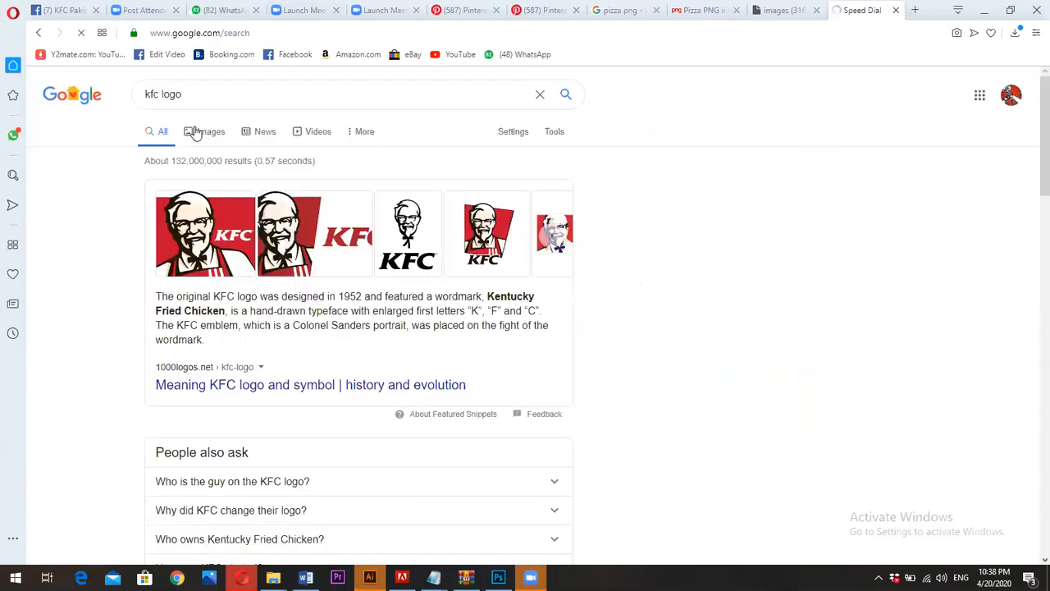
Find the round Wikipedia KFC logo in the image results, save it as "1200px-KFC_logo.svg (1).png" in Downloads and show it in its folder
left_click(197, 132)
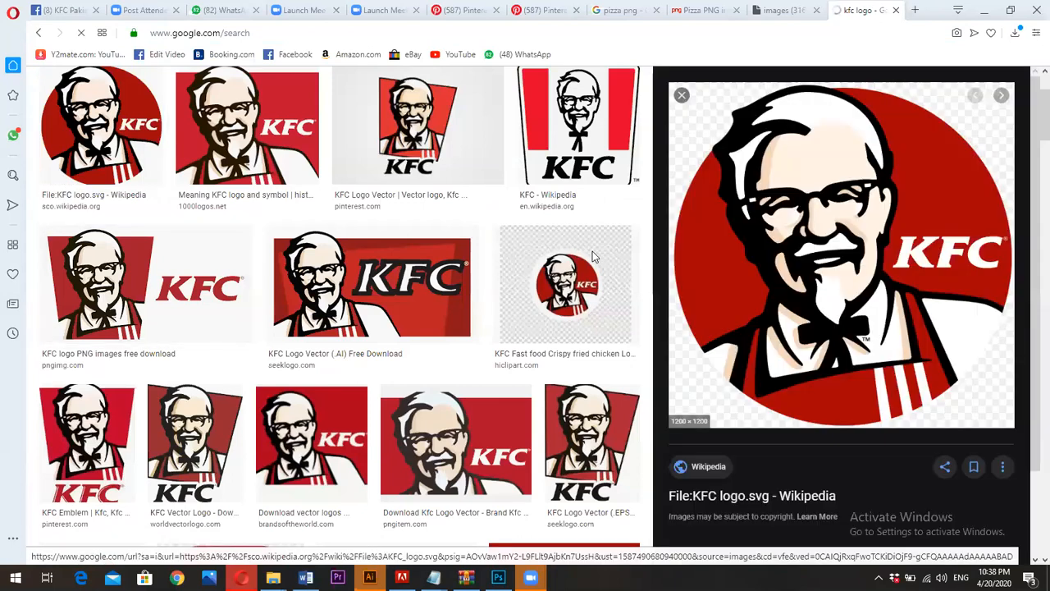
key("ctrl+s")
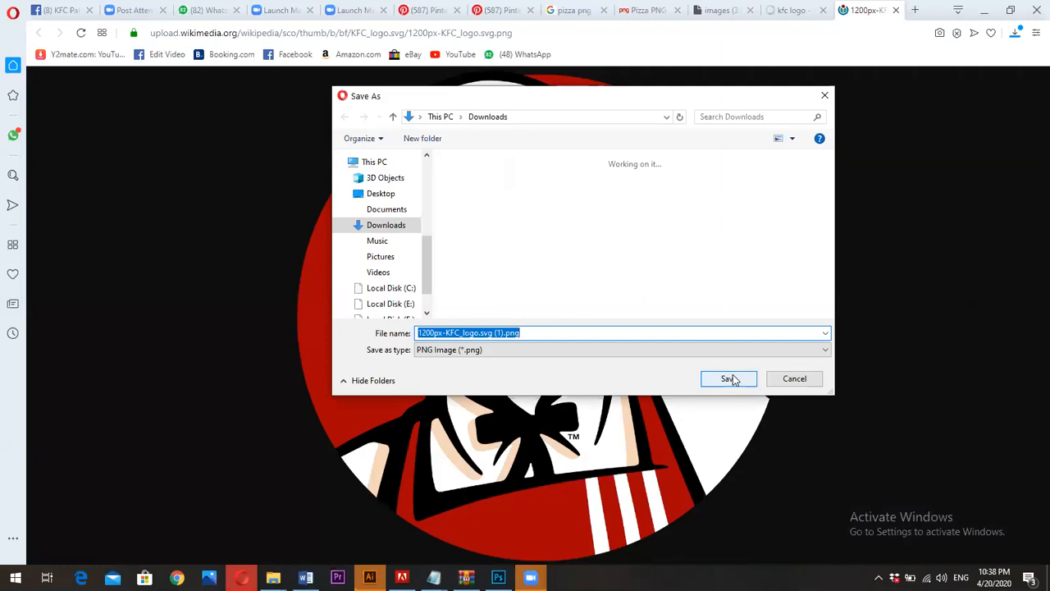
left_click(728, 378)
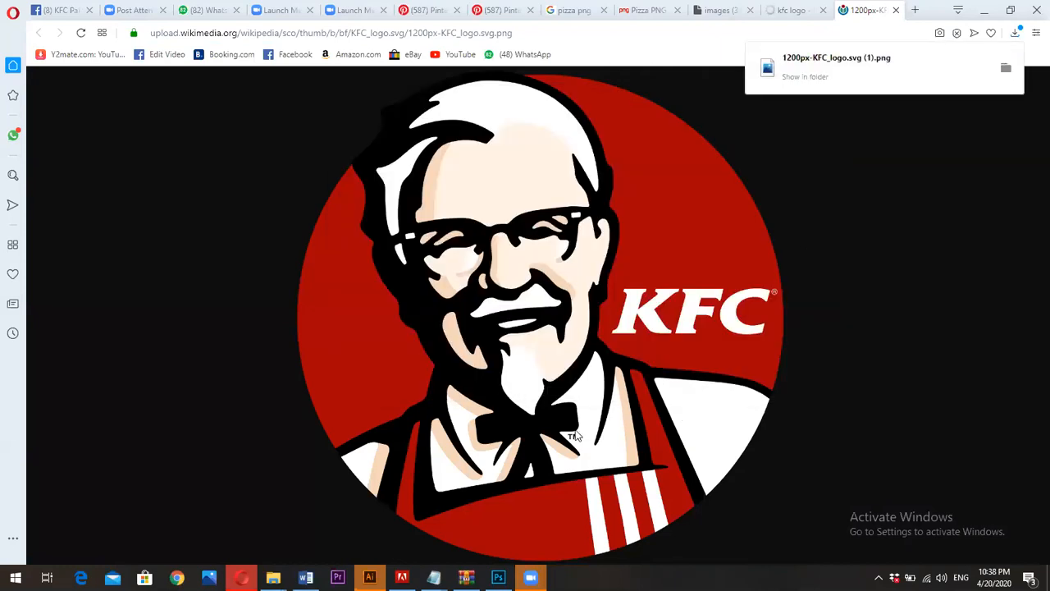
left_click(805, 76)
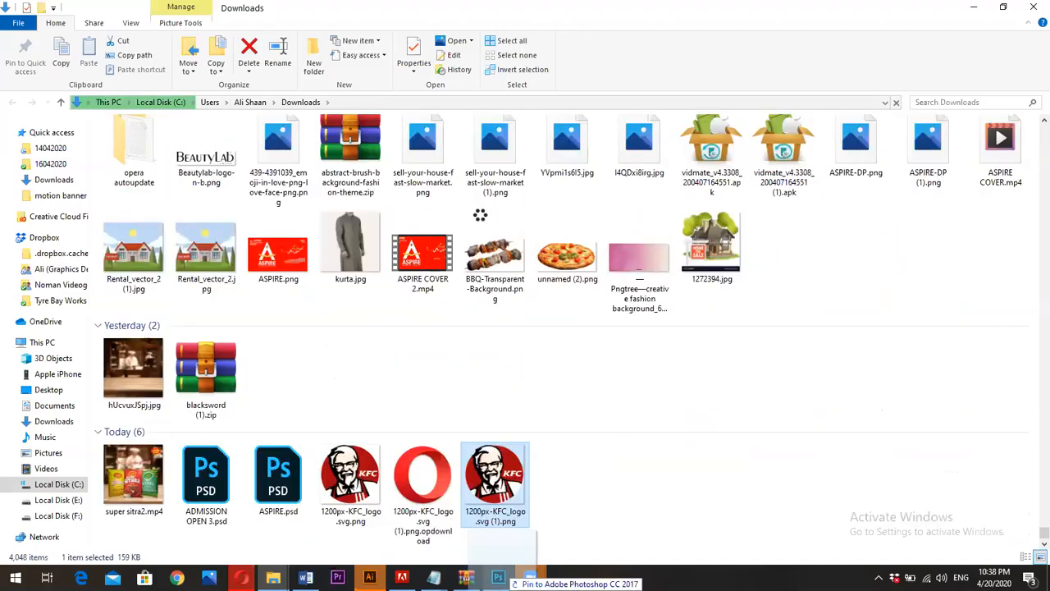
Place the downloaded KFC logo into the Photoshop pizza document and scale it to about 3.68% around its centre
left_click_drag(495, 474, 479, 214)
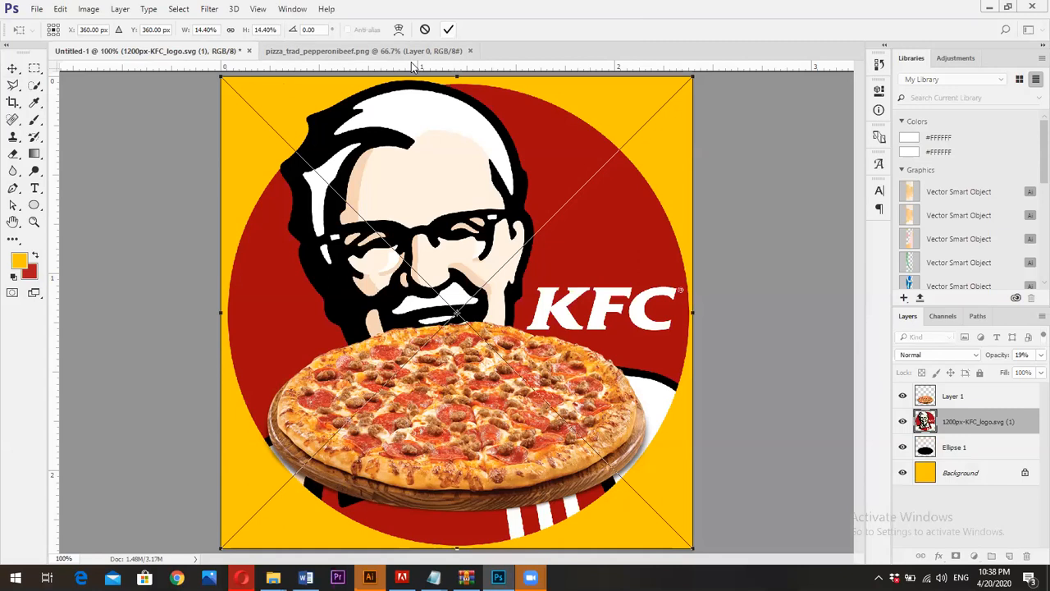
key("Return")
left_click_drag(692, 549, 547, 356)
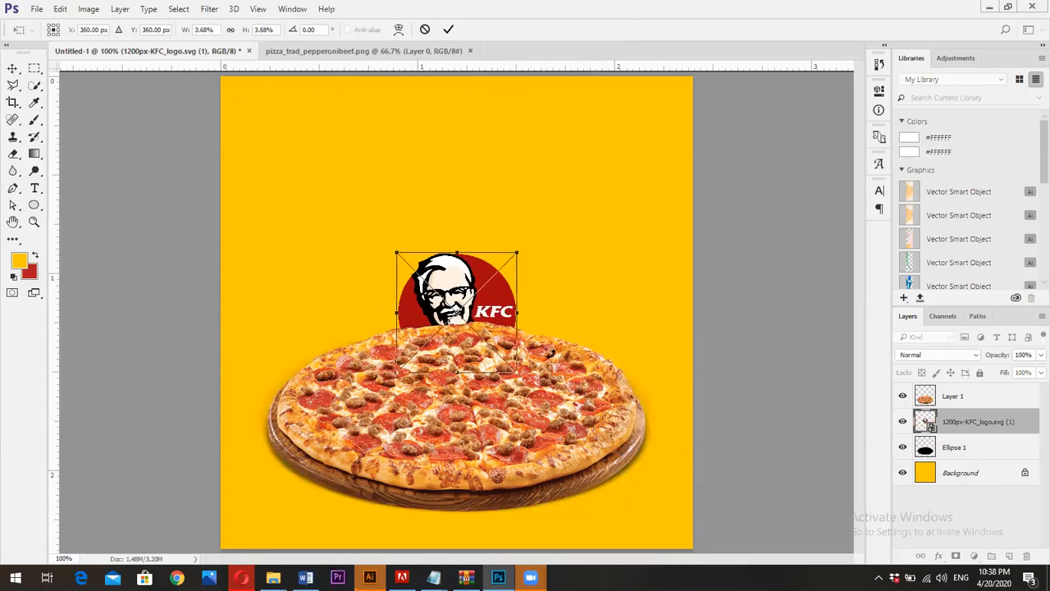
key("Return")
Move the KFC logo to the upper-left area of the canvas and scale it down to about 3.14%
left_click_drag(399, 206, 238, 59)
key("ctrl+t")
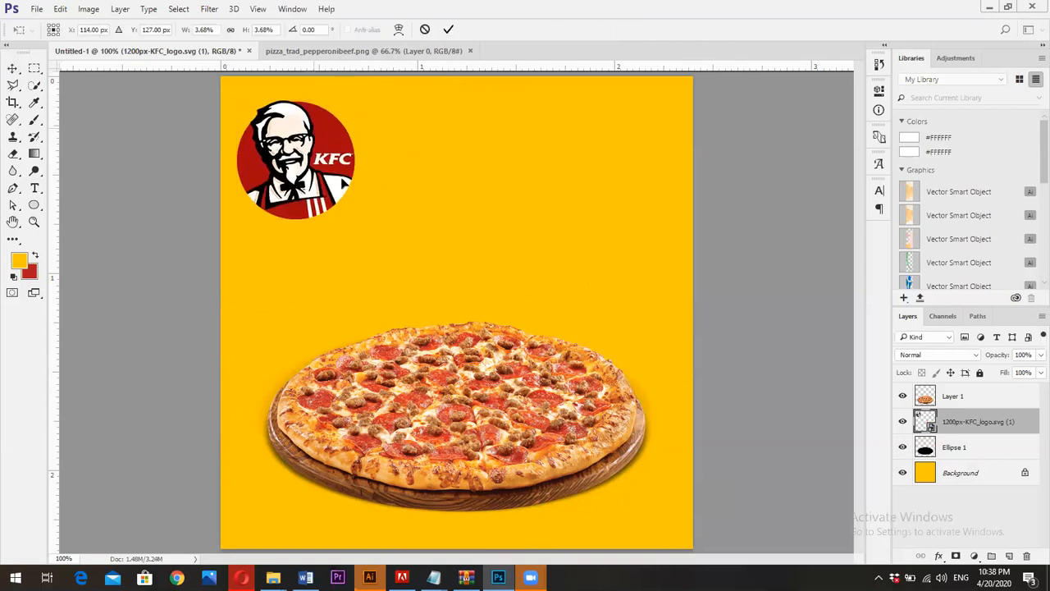
left_click_drag(358, 223, 350, 214)
left_click(448, 28)
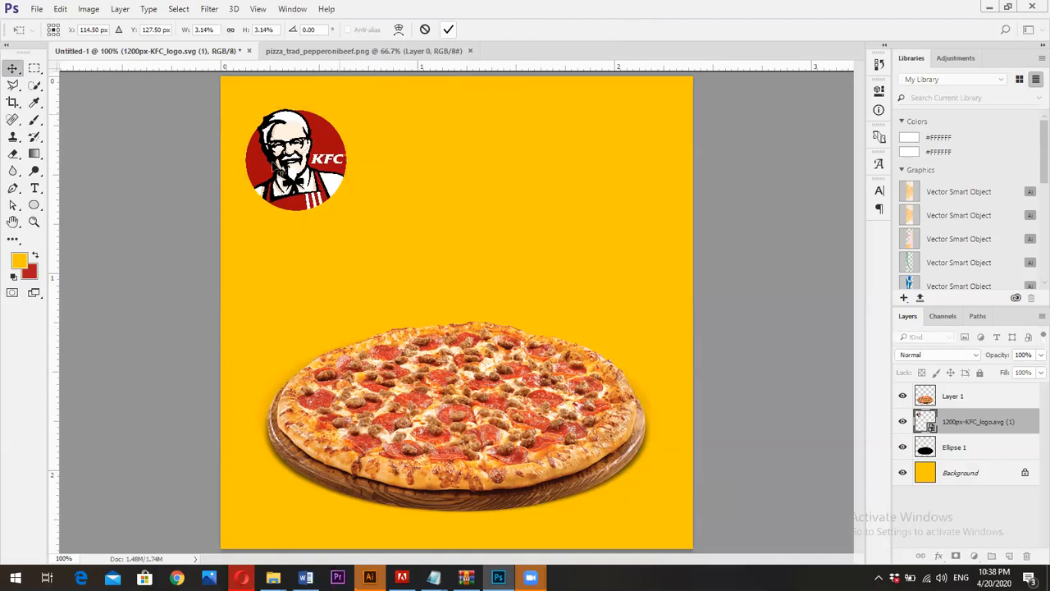
Move the KFC logo closer to the canvas's upper-left corner and scale it down to about 2.76%
left_click_drag(276, 164, 272, 156)
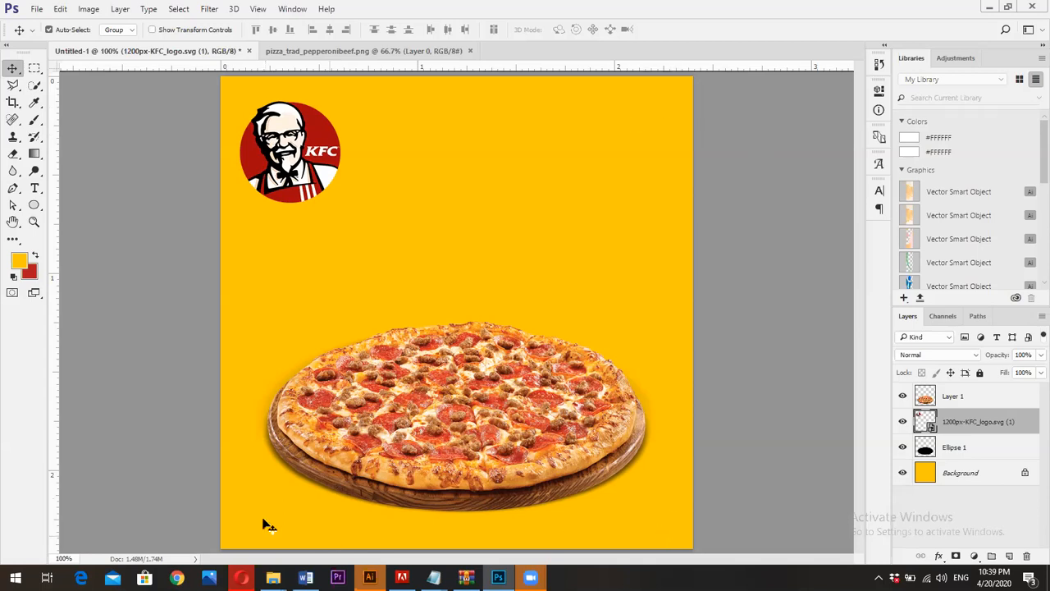
left_click_drag(312, 175, 302, 143)
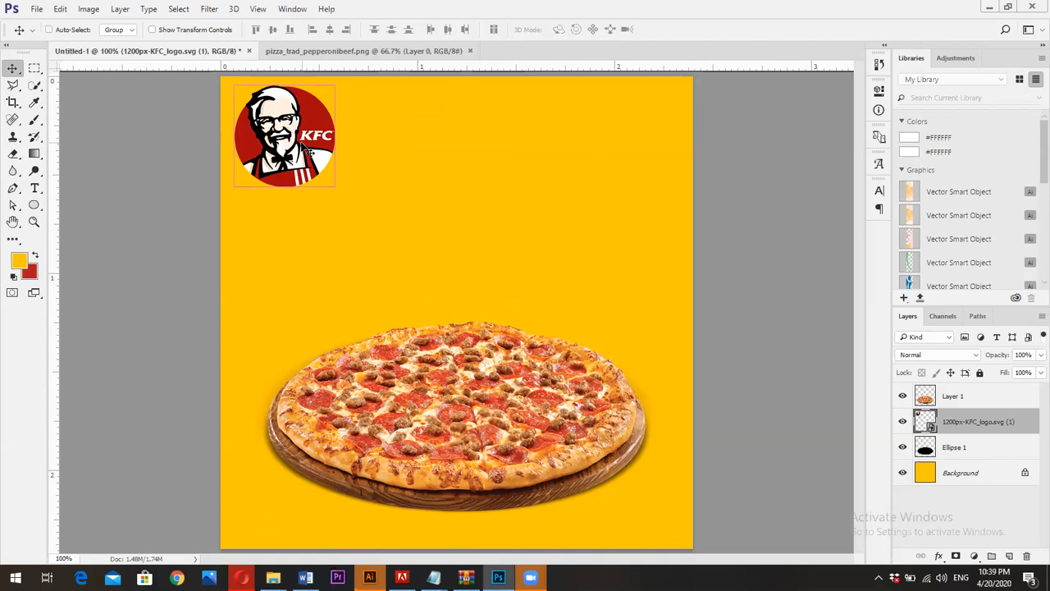
key("ctrl+t")
left_click_drag(333, 183, 329, 180)
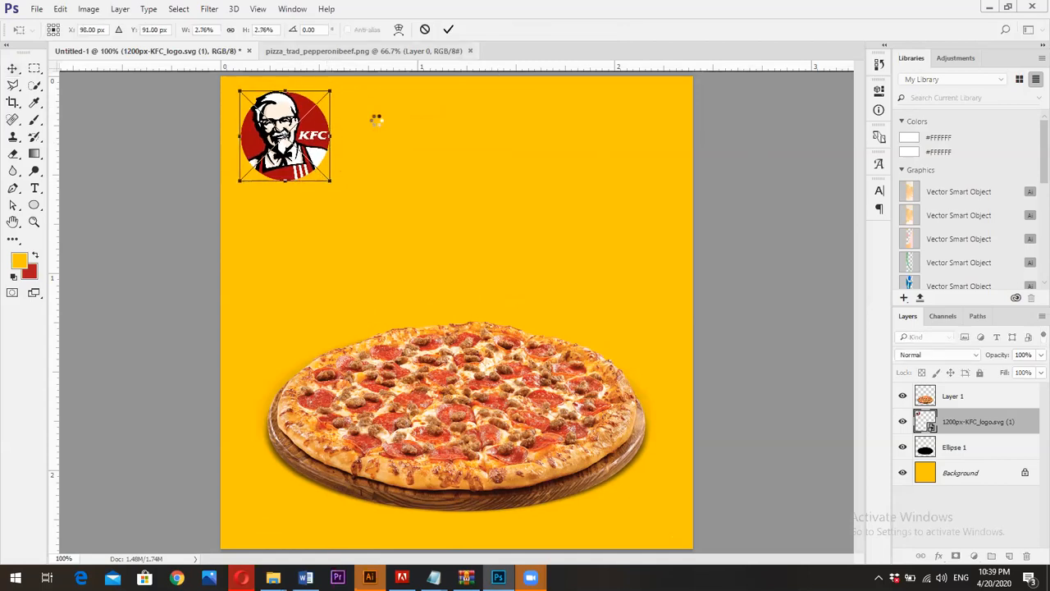
key("Return")
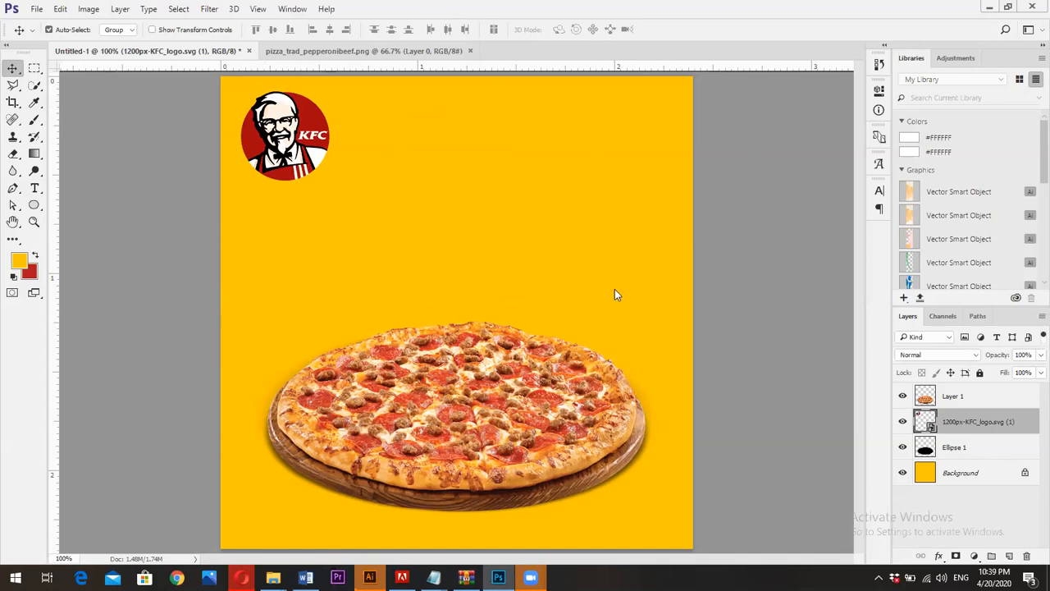
Switch to the Opera browser, search Facebook for "mcdonald's" and open the verified McDonald's page
key("alt+Tab")
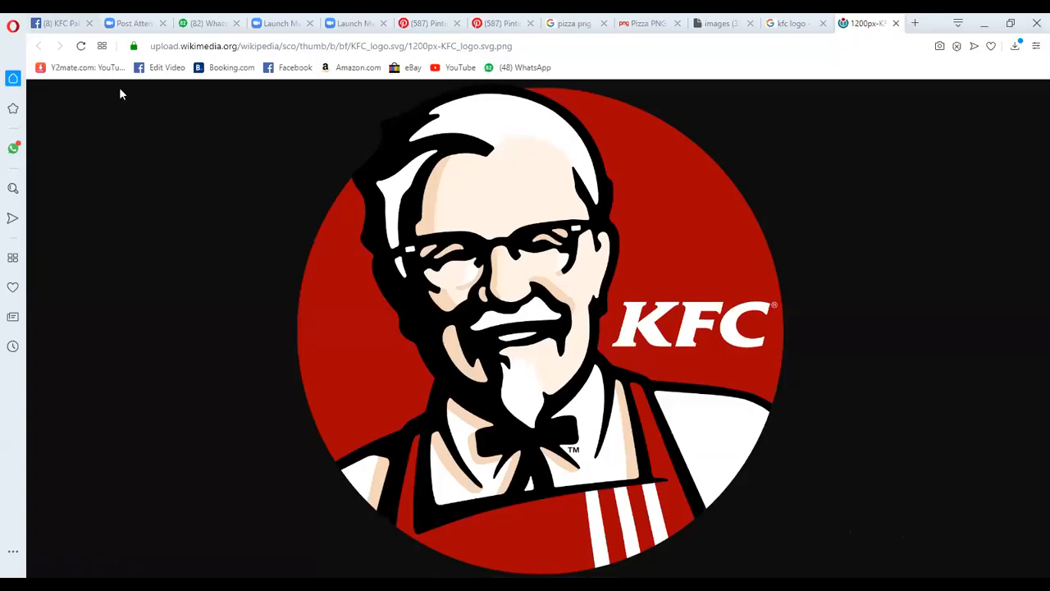
key("ctrl+Tab")
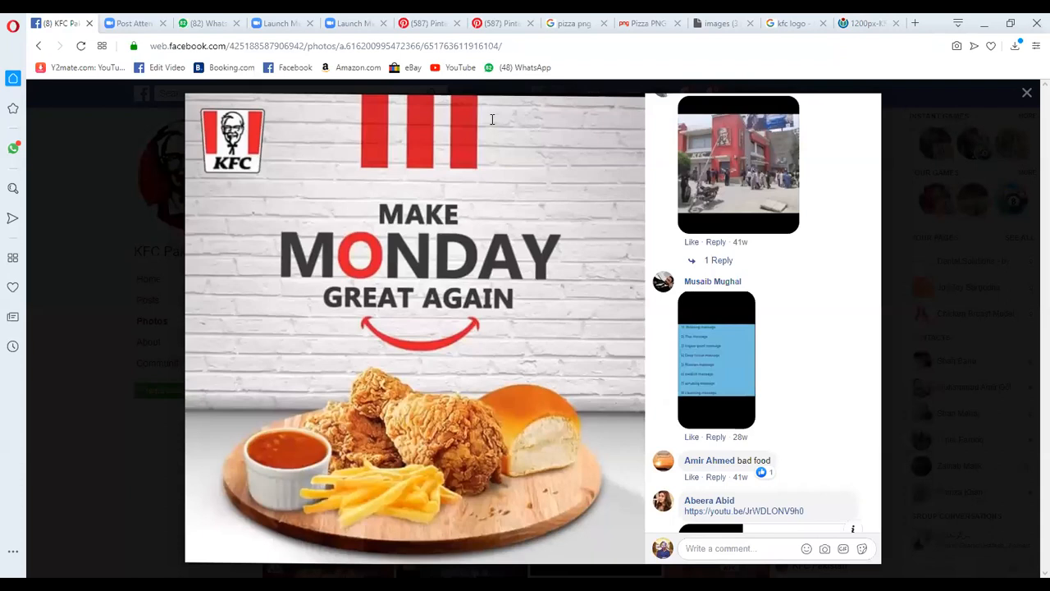
left_click(318, 93)
type("mic")
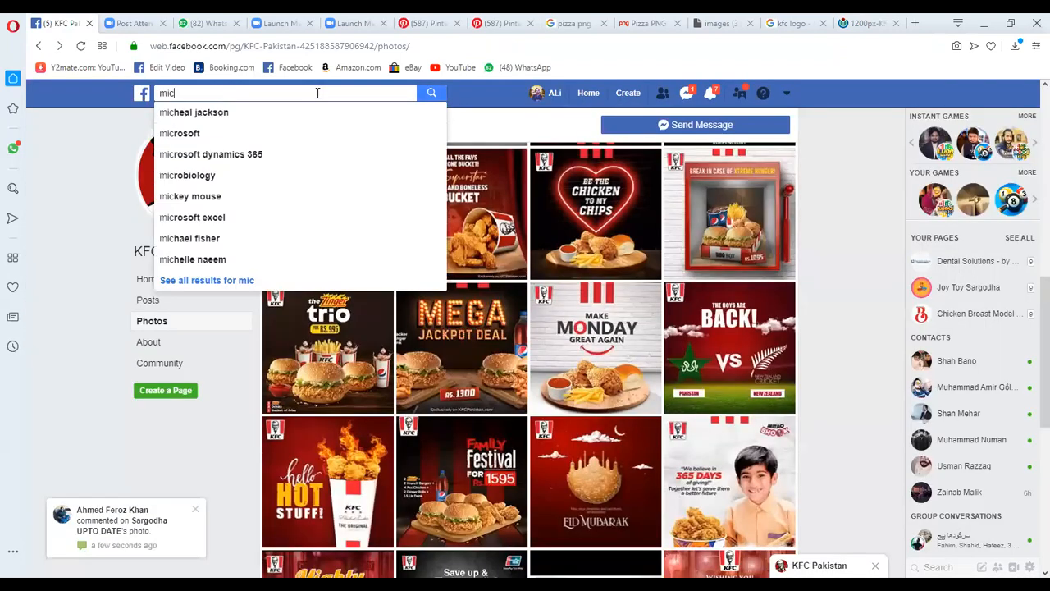
type("do")
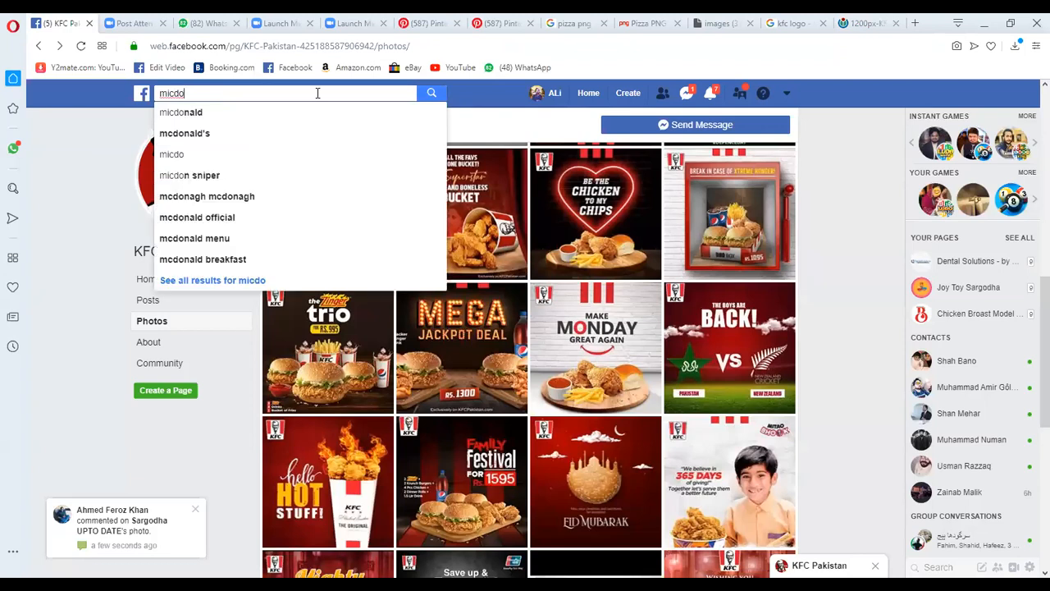
left_click(274, 132)
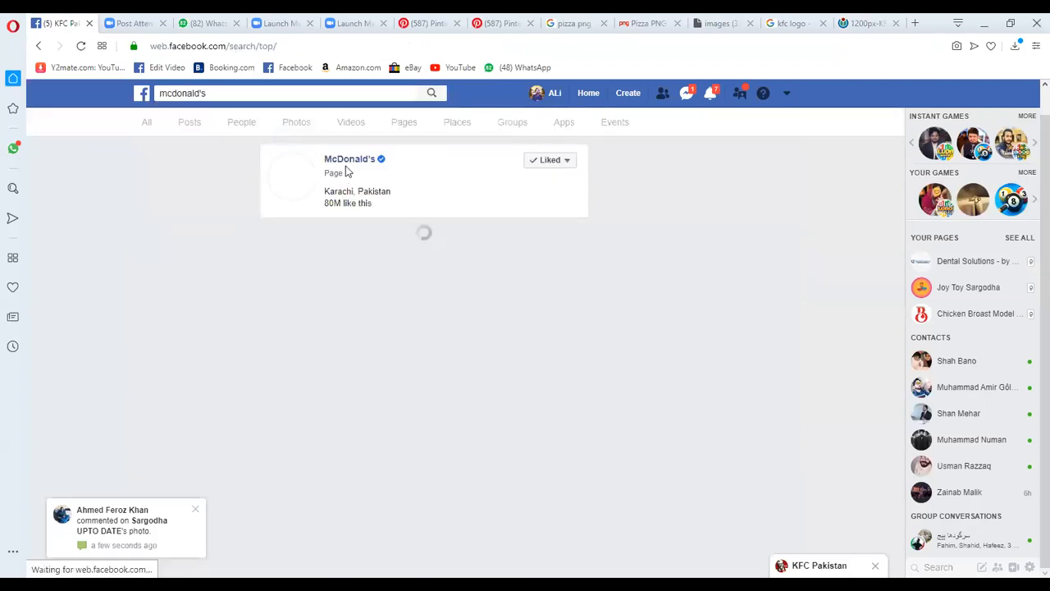
left_click(352, 165)
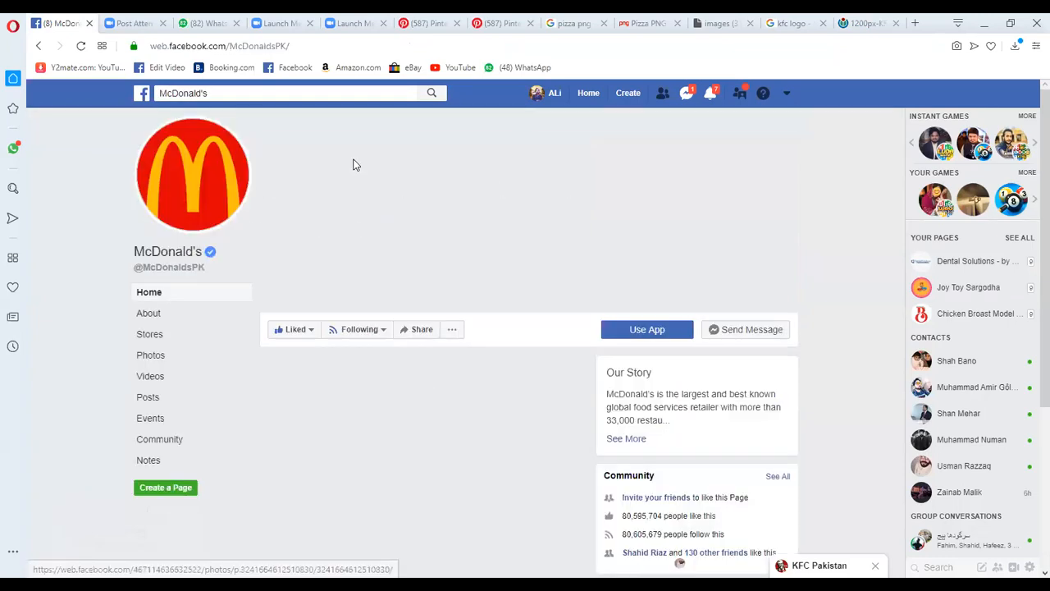
Browse the McDonald's page photos and view the "Sweet Awe-ffering" ad for design reference
left_click(163, 359)
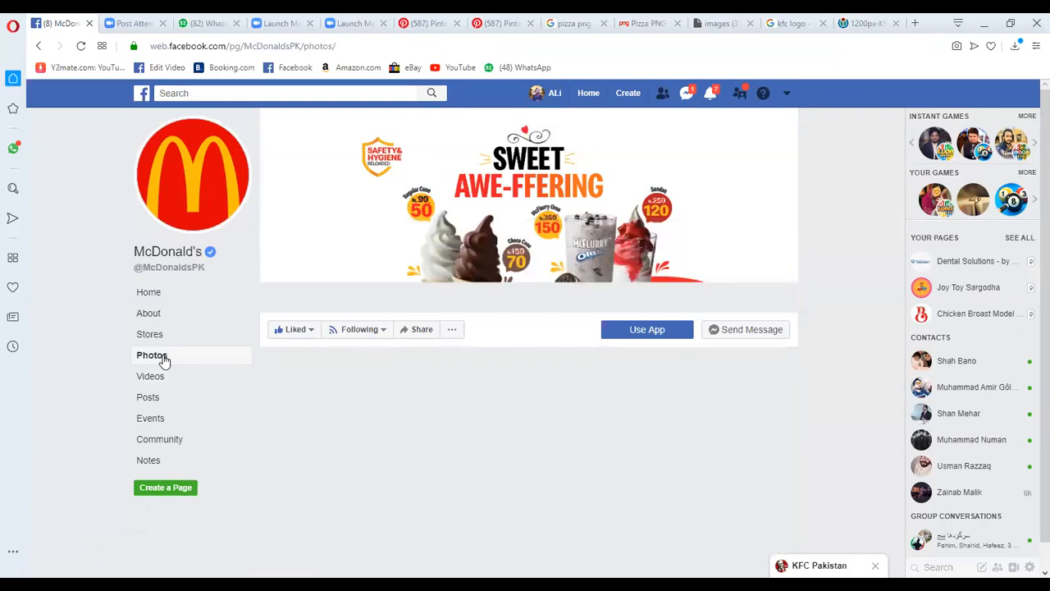
scroll(525, 288, "down", 3)
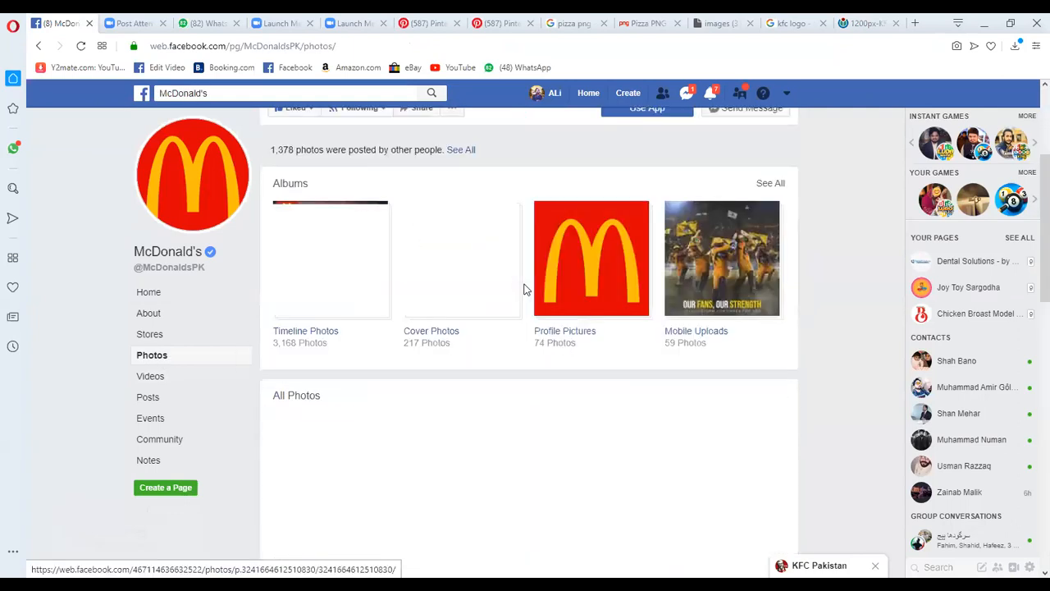
scroll(700, 283, "down", 2)
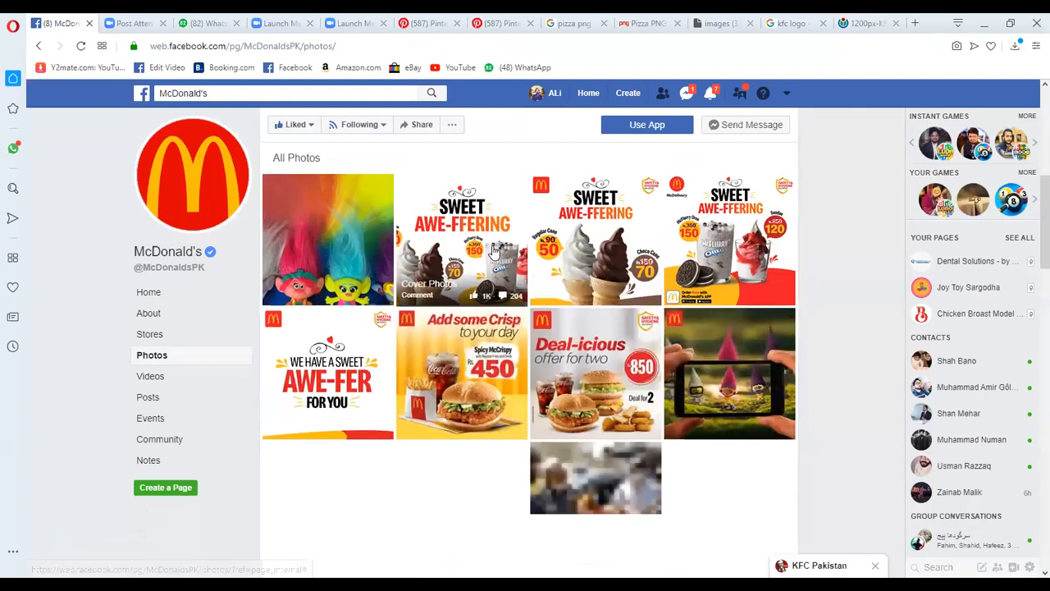
left_click(494, 252)
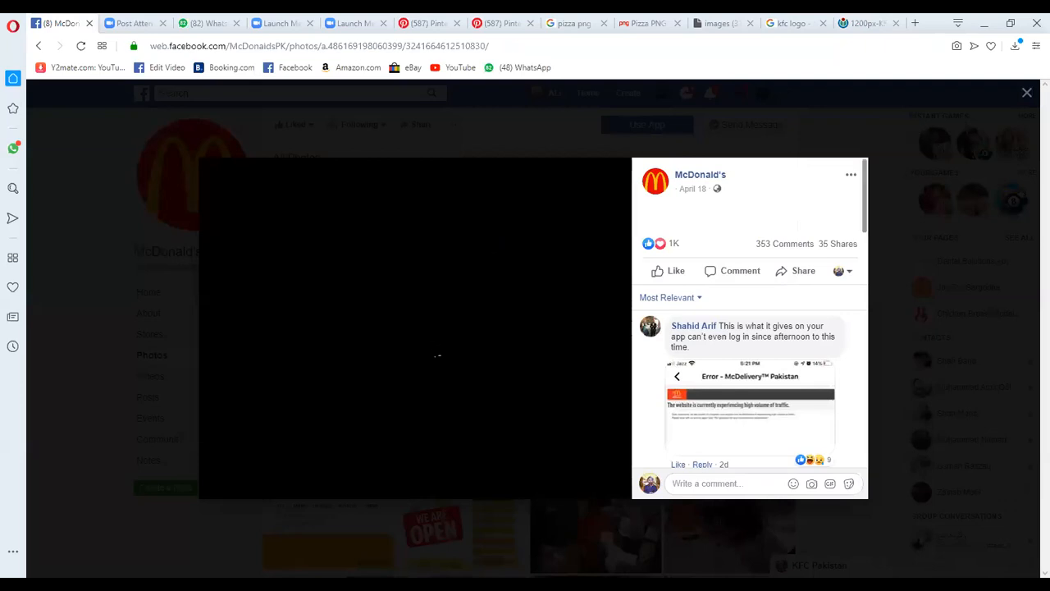
key("Escape")
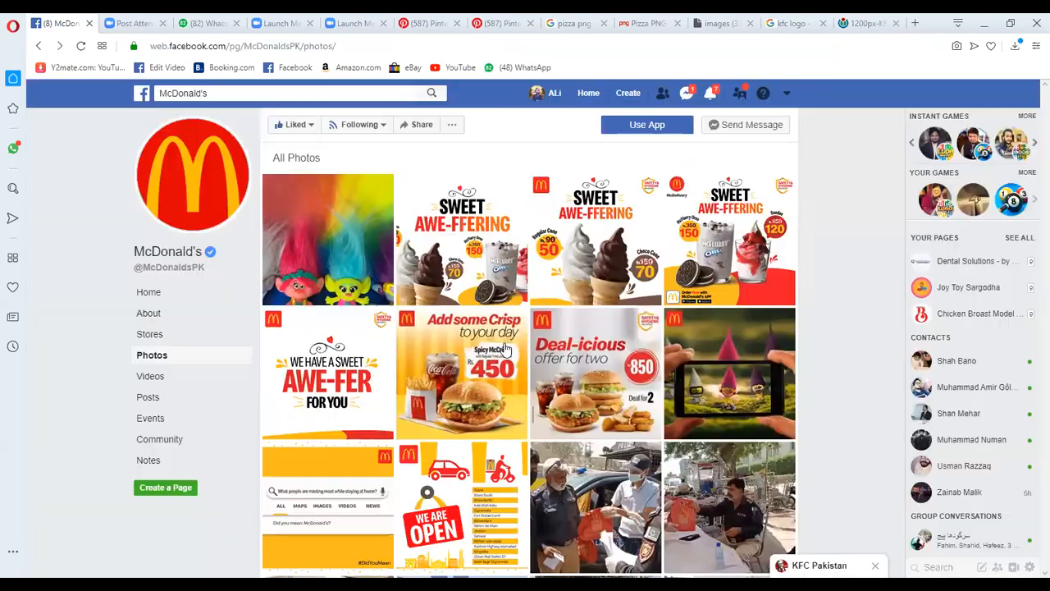
left_click(462, 260)
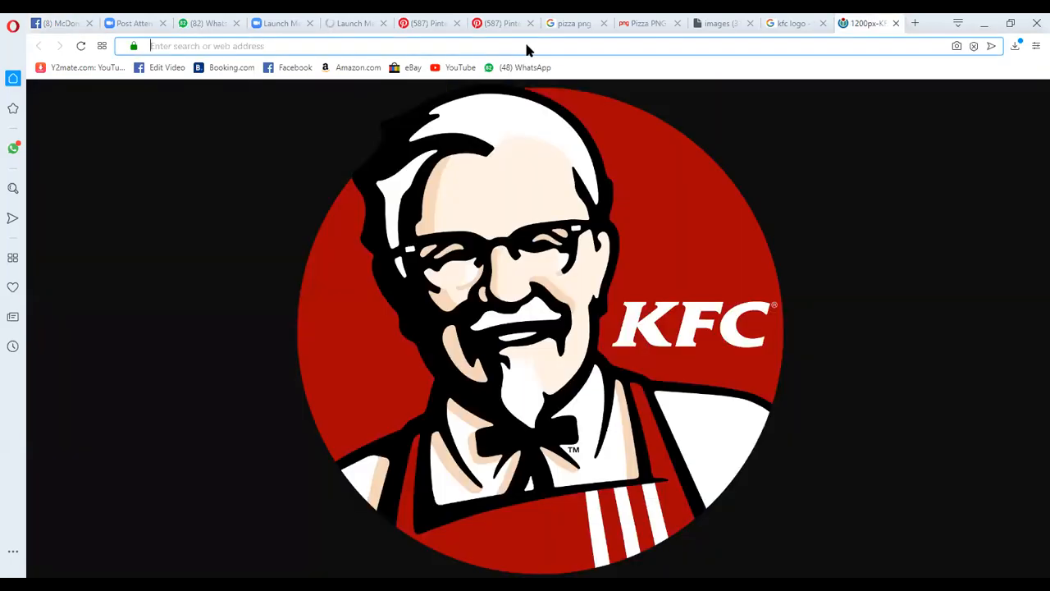
Search the web for "pizza tagline" and open the "151 Catchy Pizza Slogans and Good Taglines" result in a new tab
left_click(527, 46)
type("p")
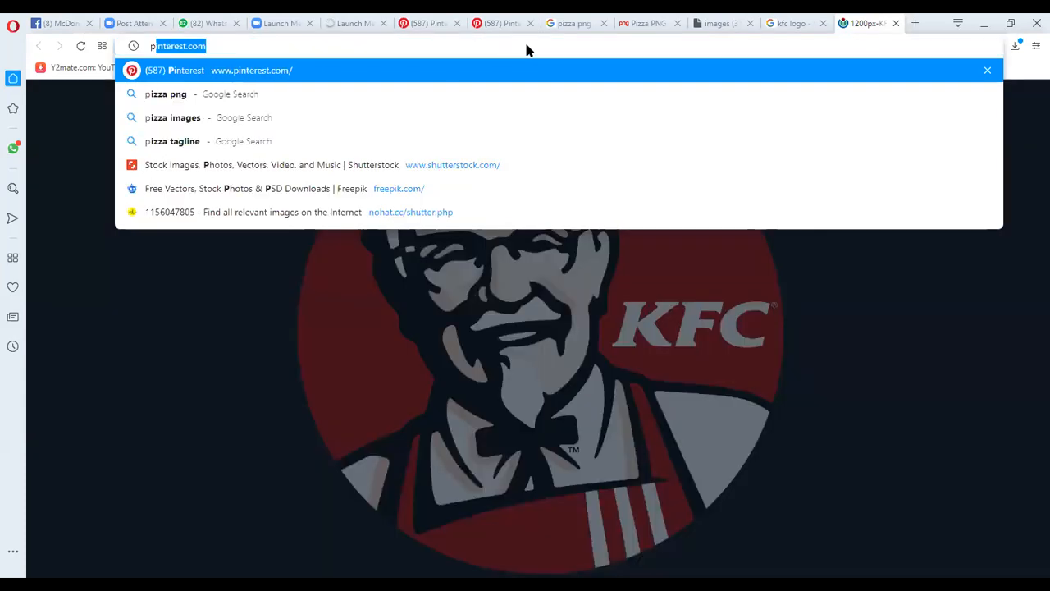
type("izza tagline")
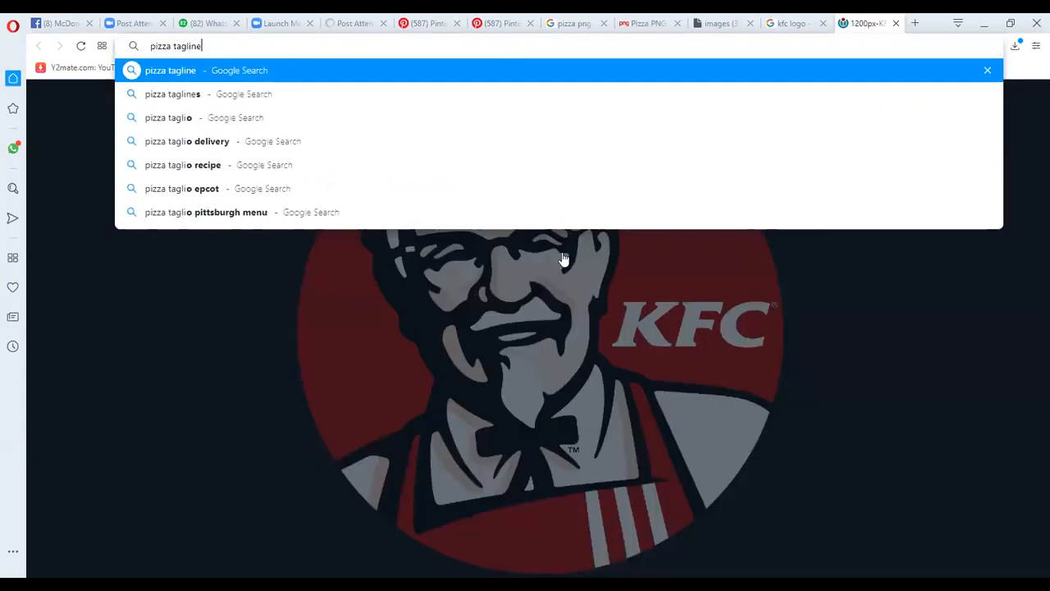
key("Return")
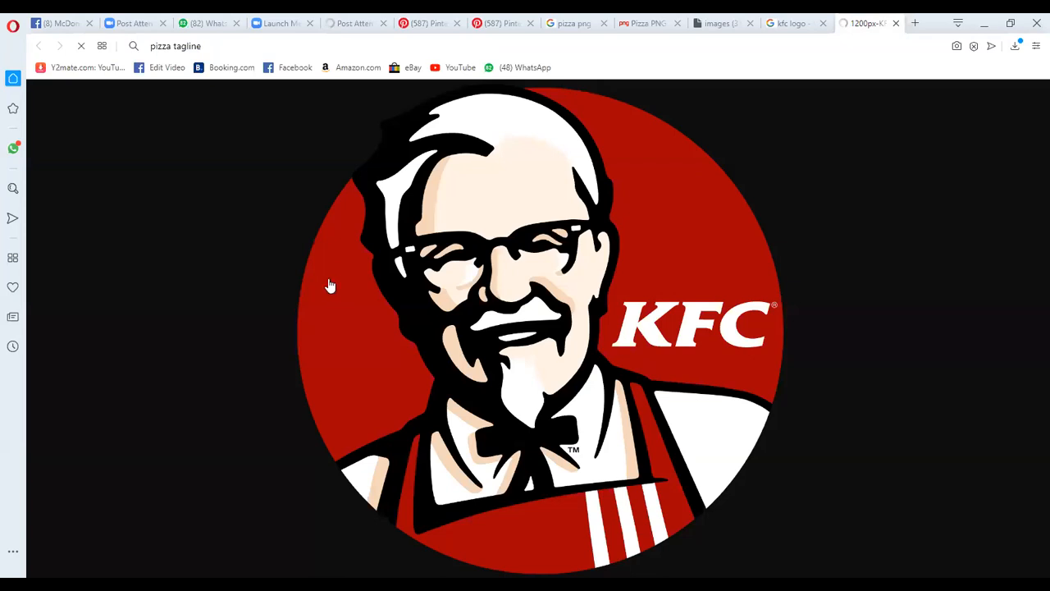
scroll(222, 157, "down", 3)
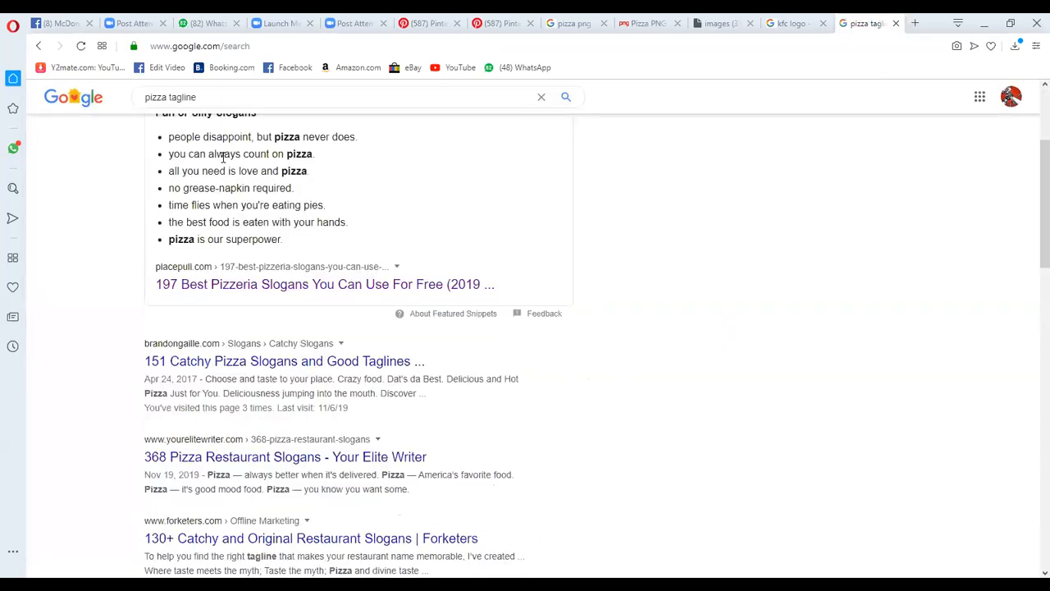
scroll(246, 234, "down", 2)
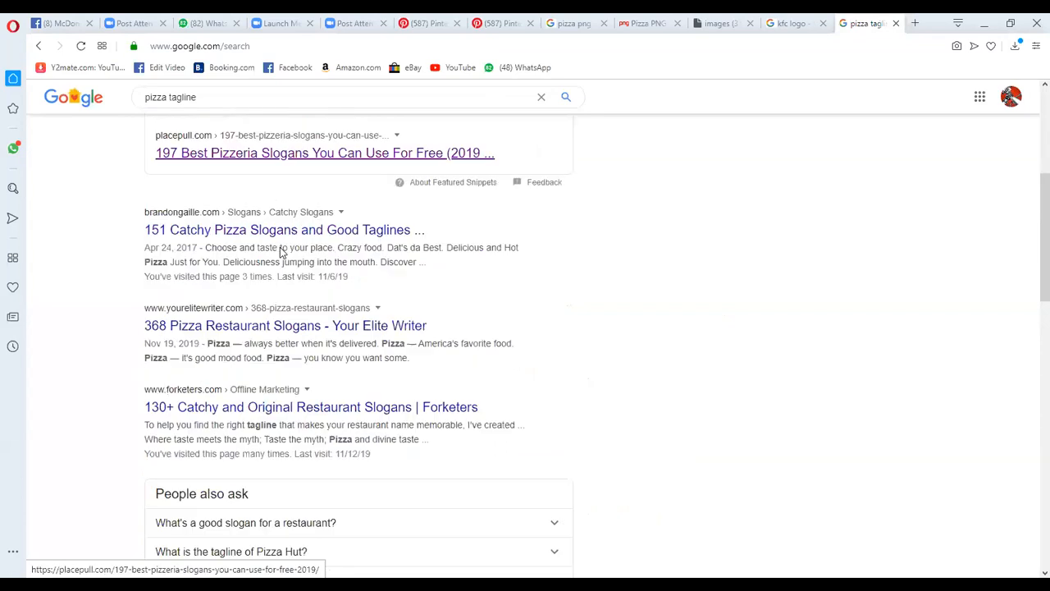
middle_click(459, 155)
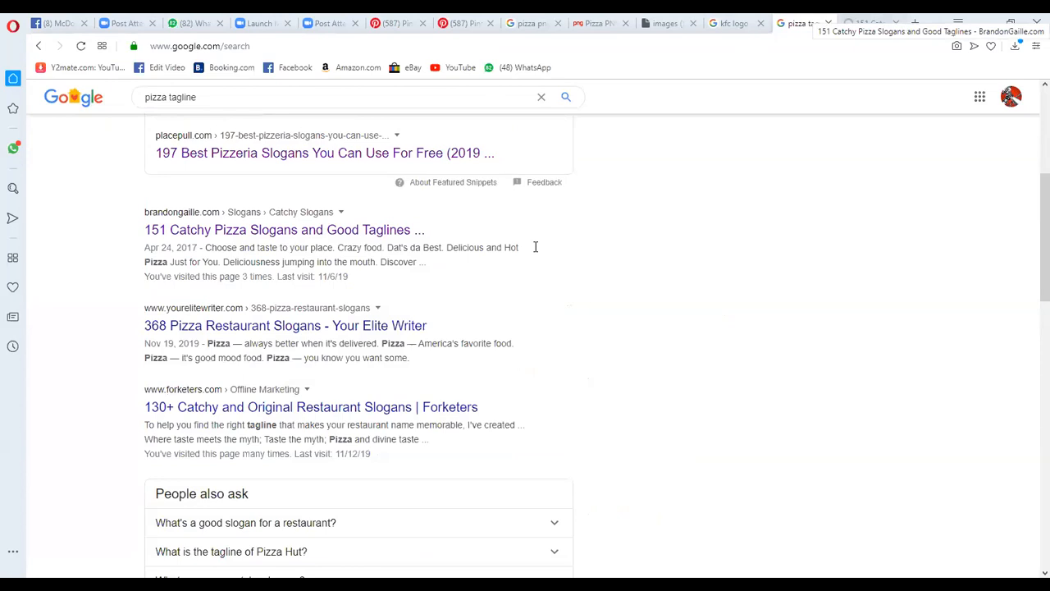
key("ctrl+Tab")
Copy the slogan "Better Ingredients. Better Pizza." from the list of pizza taglines
scroll(212, 363, "down", 1)
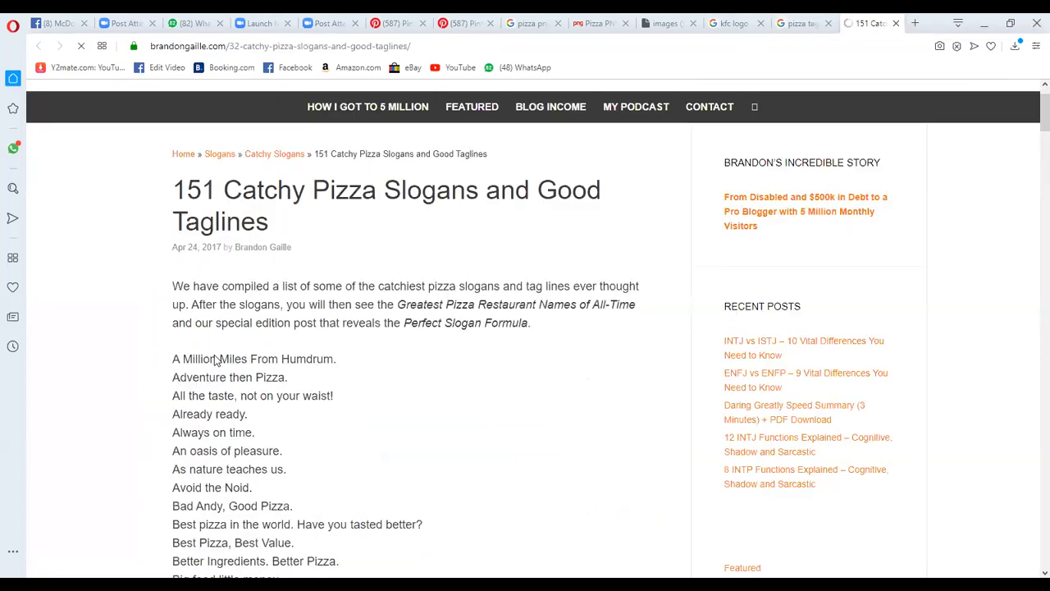
scroll(215, 353, "down", 1)
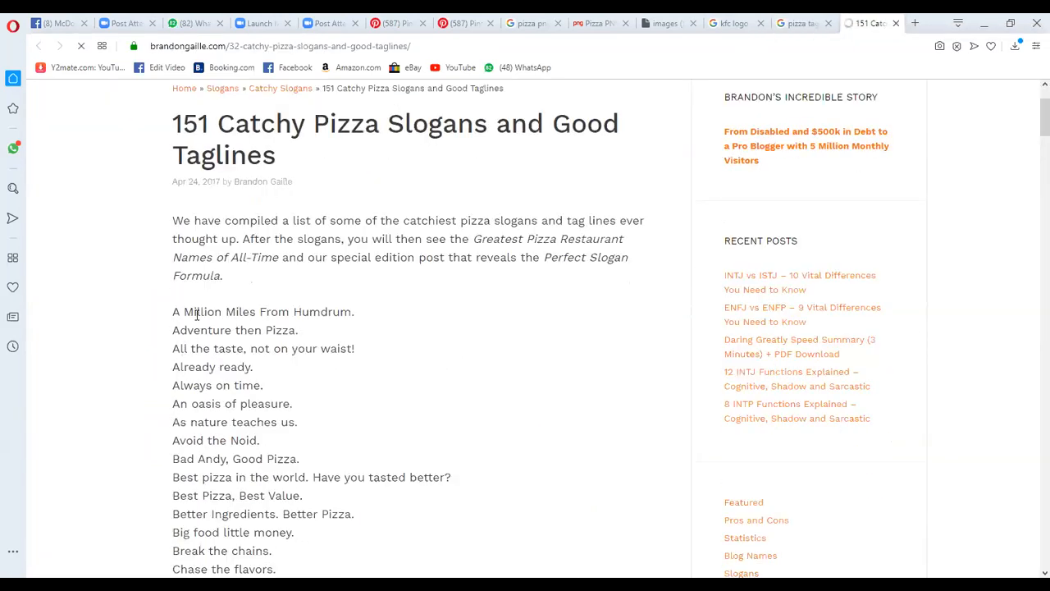
scroll(245, 368, "down", 2)
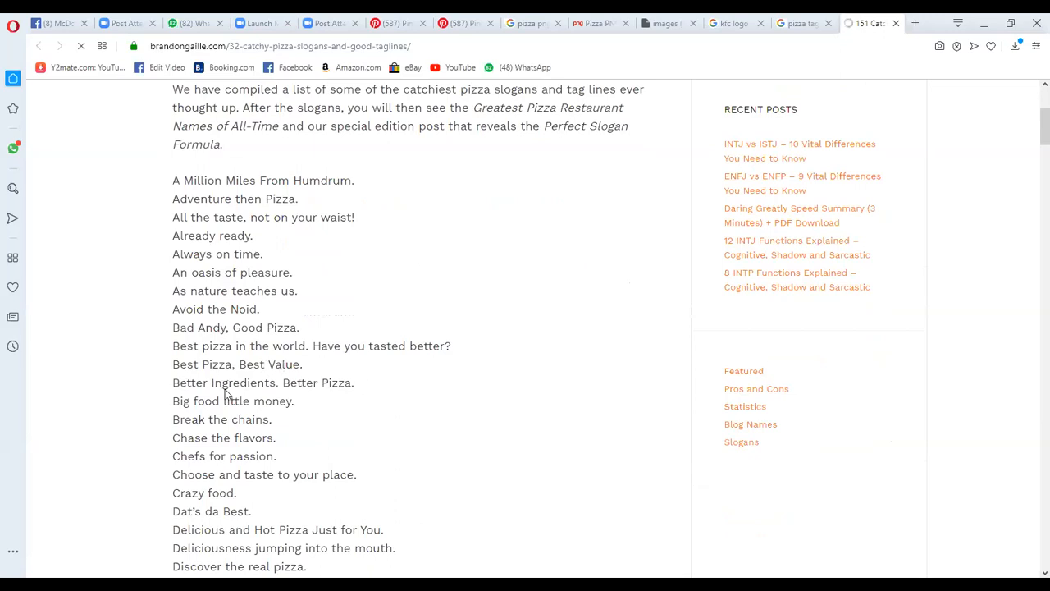
left_click_drag(174, 386, 363, 392)
right_click(316, 388)
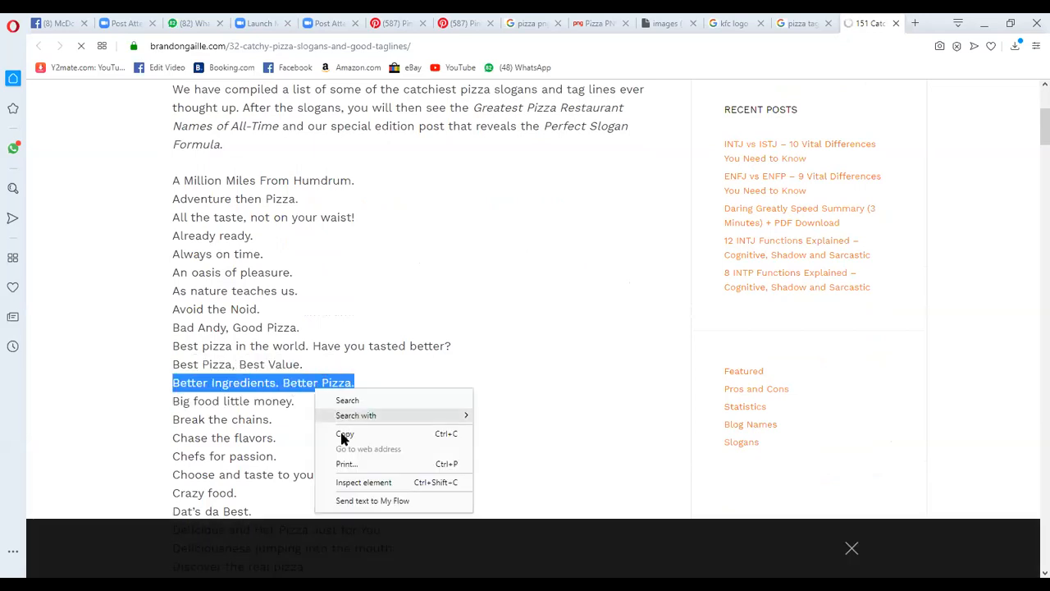
left_click(351, 433)
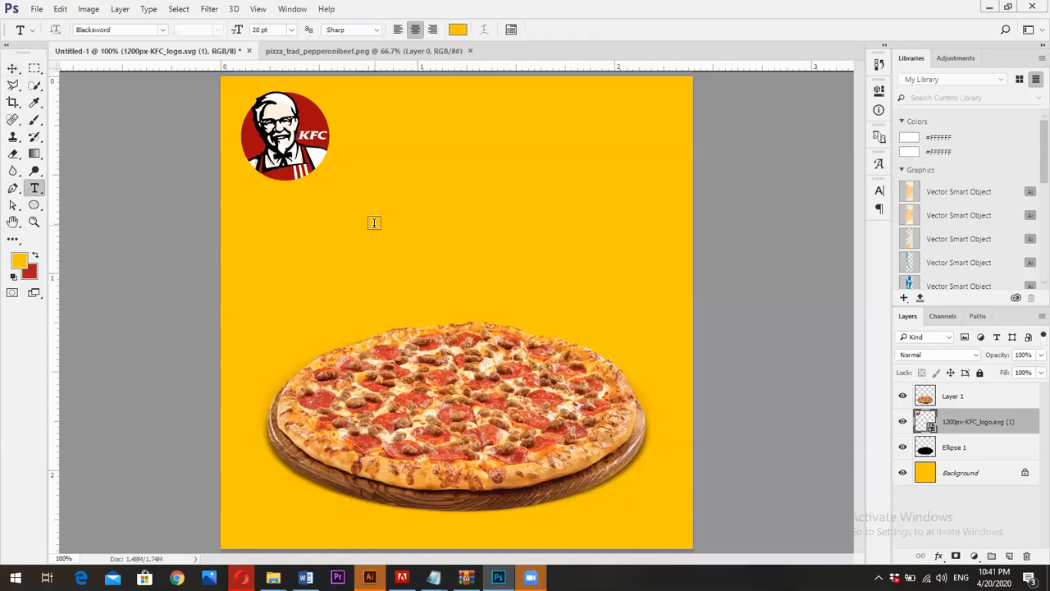
Add a text layer with the copied slogan "Better Ingredients. Better Pizza." above the pizza and colour it black (000000)
left_click(374, 213)
key("ctrl+v")
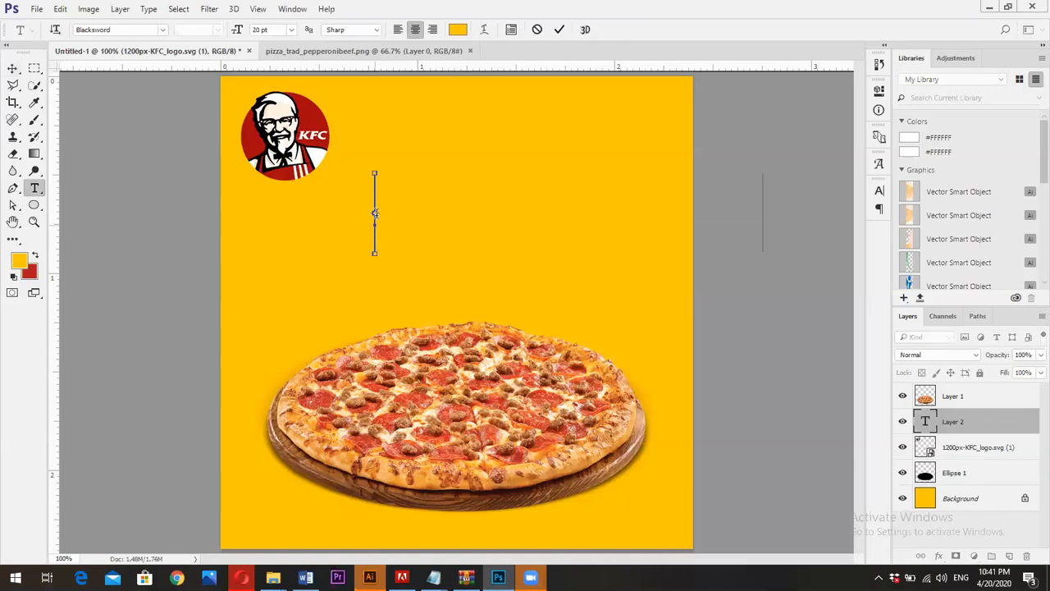
key("ctrl+a")
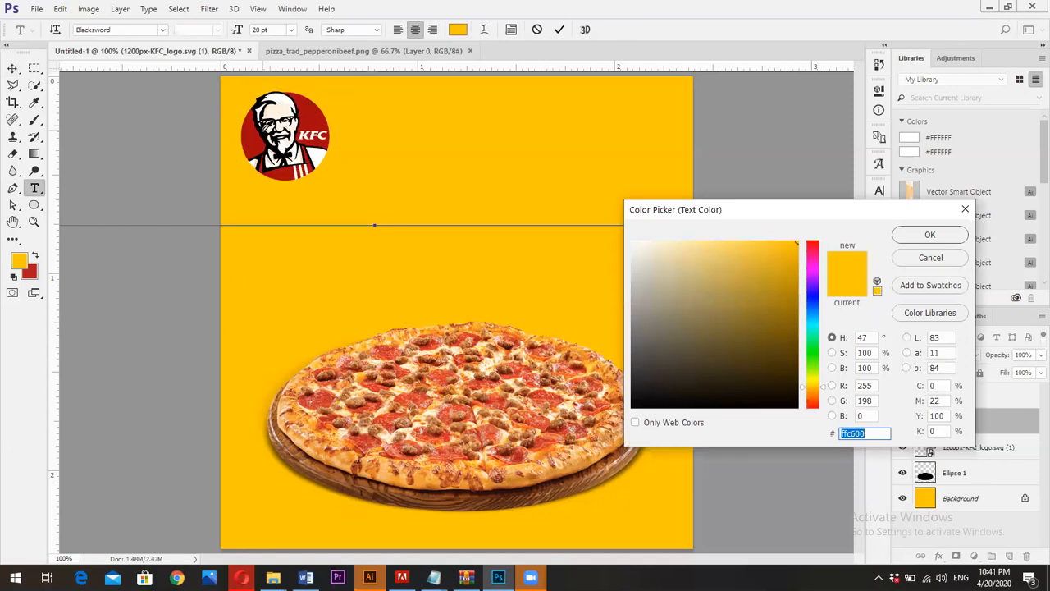
type("000000")
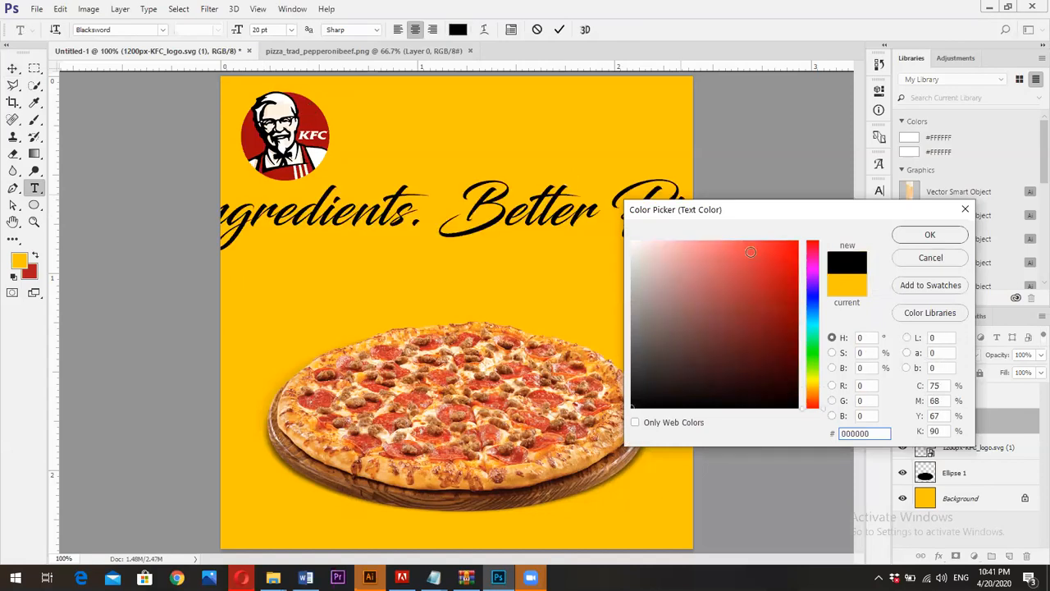
left_click(928, 235)
Reduce the slogan's font size to 9 pt and break it into two lines before "Better Pizza."
left_click(442, 207)
key("BackSpace")
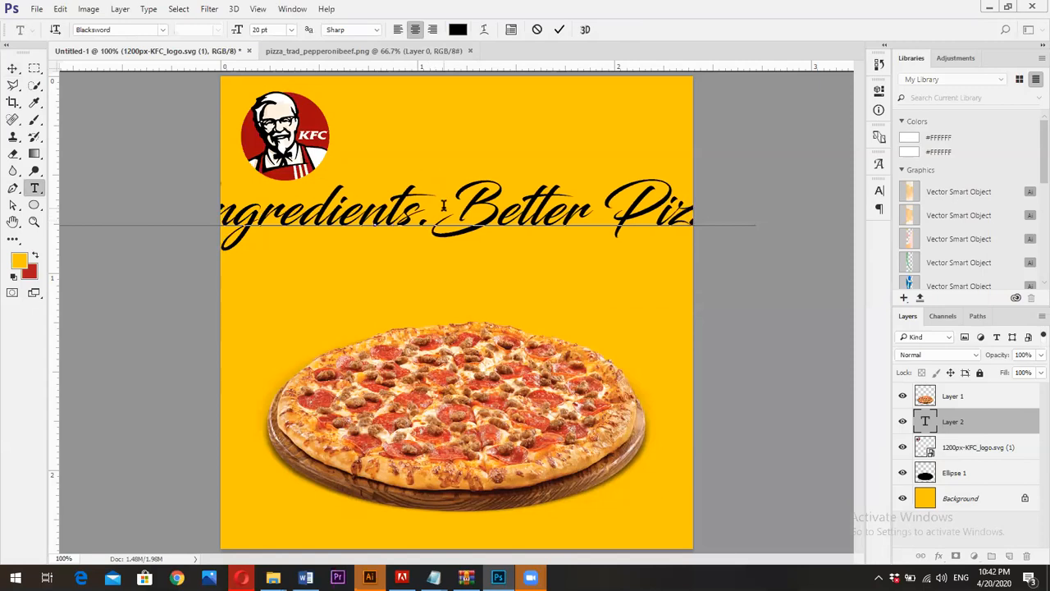
key("ctrl+a")
left_click_drag(237, 30, 228, 30)
left_click(399, 215)
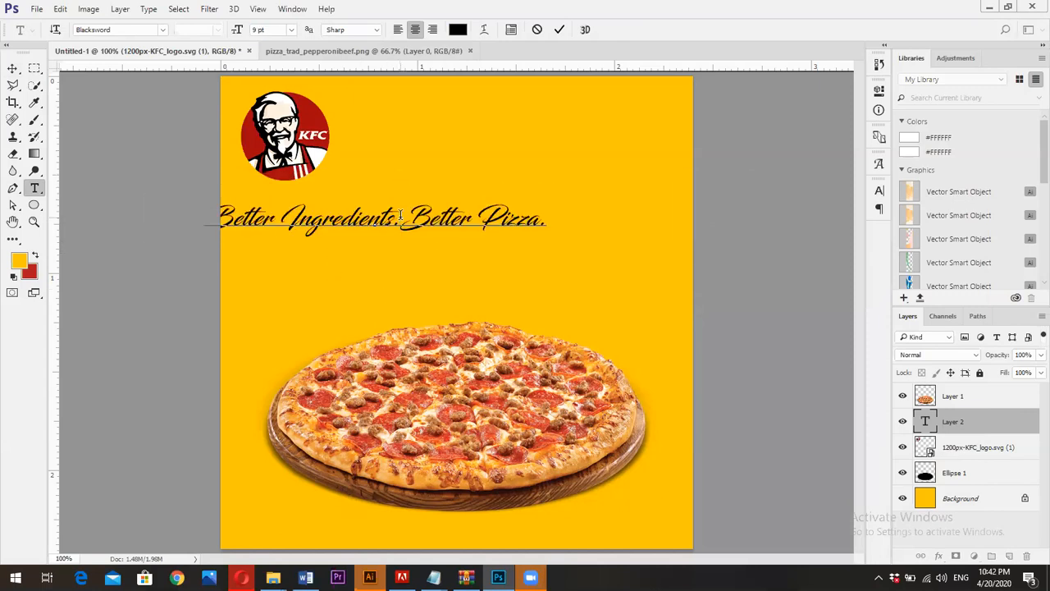
key("Return")
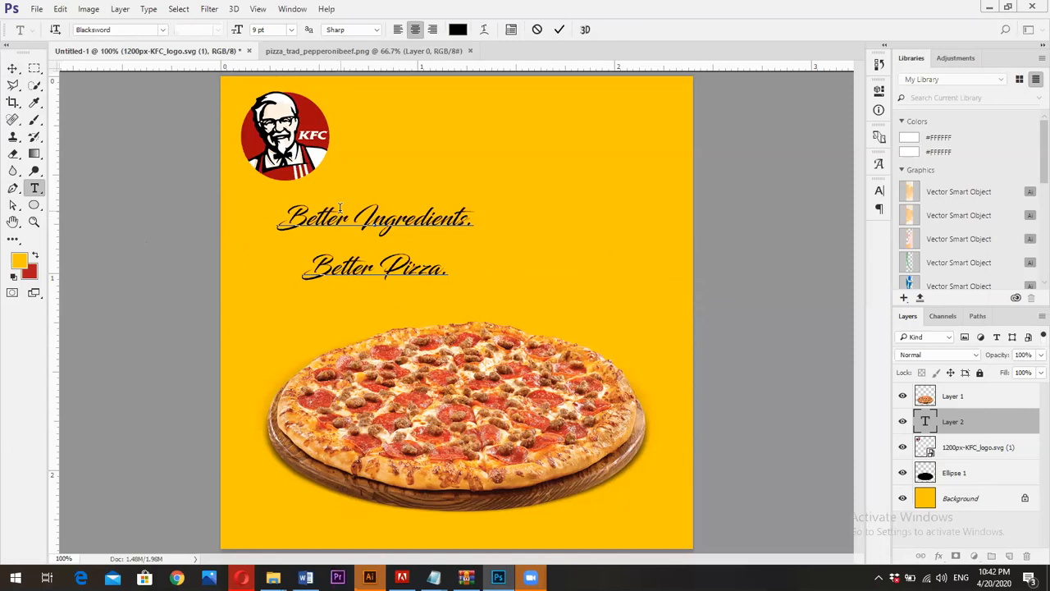
Set the leading of the slogan's "Better Pizza." line to 14.01 pt
triple_click(369, 271)
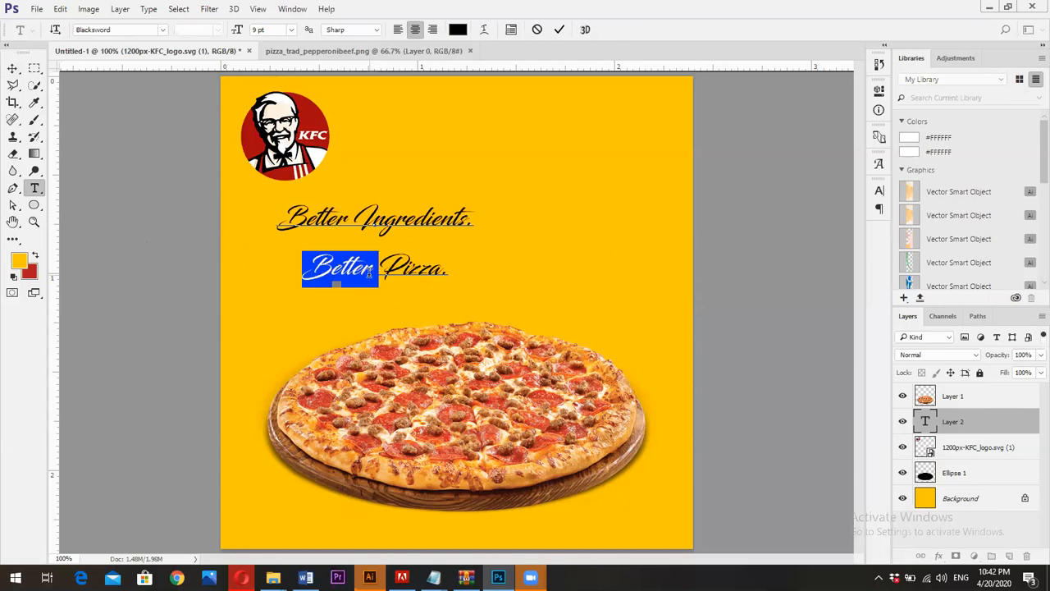
left_click(878, 190)
left_click_drag(807, 227, 811, 229)
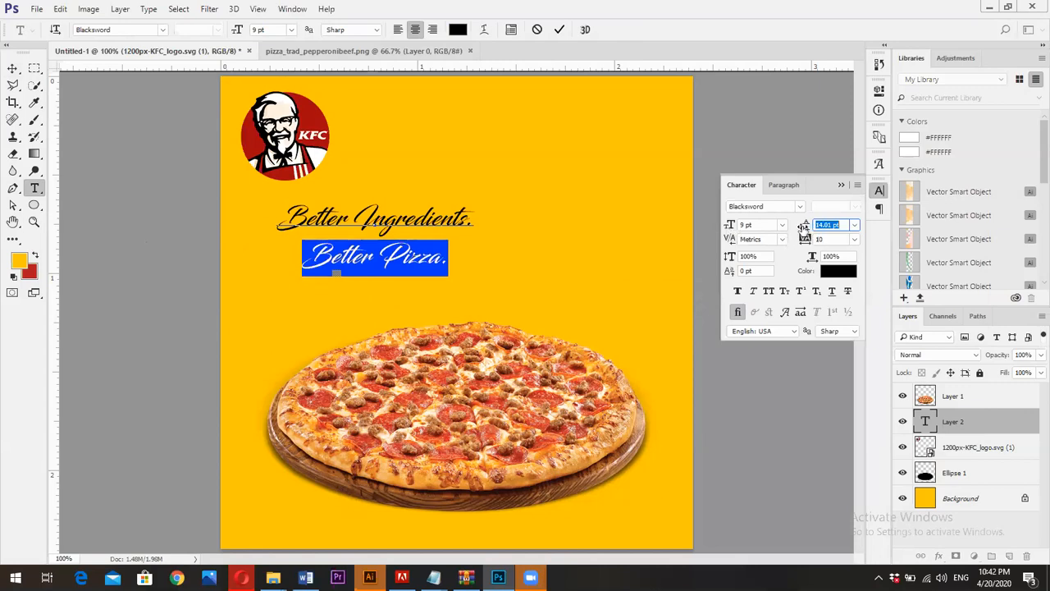
left_click_drag(825, 245, 806, 240)
left_click(559, 30)
left_click(12, 68)
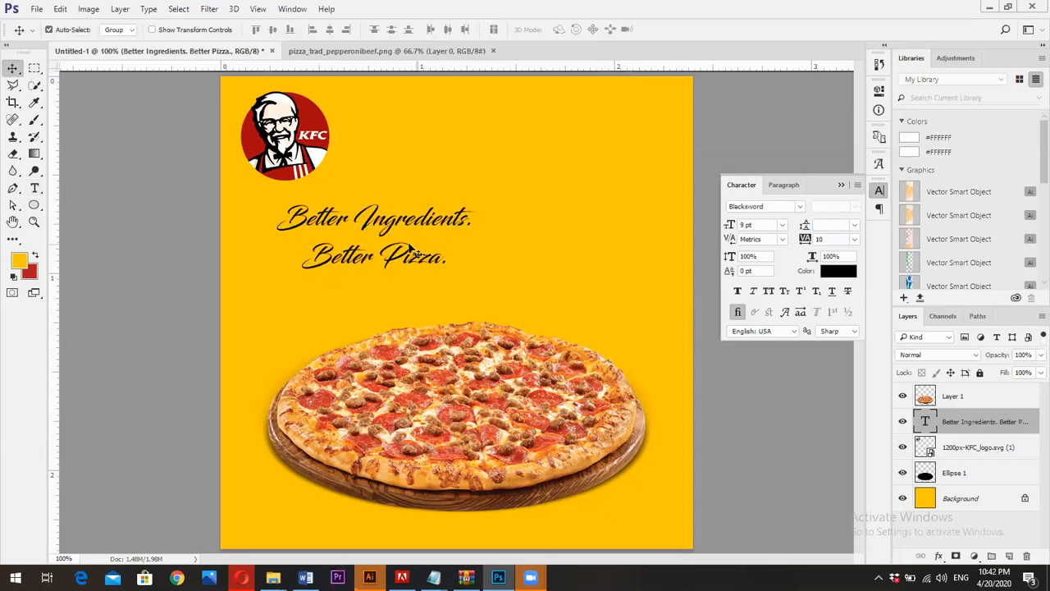
Centre the two-line slogan horizontally above the pizza and scale it up to about 139%
left_click_drag(385, 220, 470, 220)
key("ctrl+t")
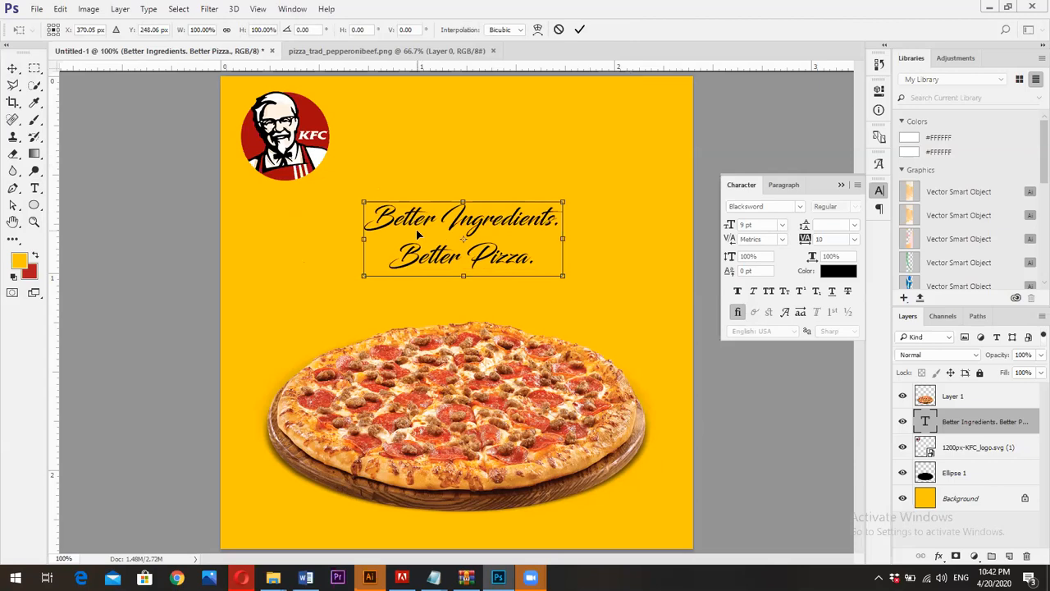
left_click_drag(563, 277, 596, 306)
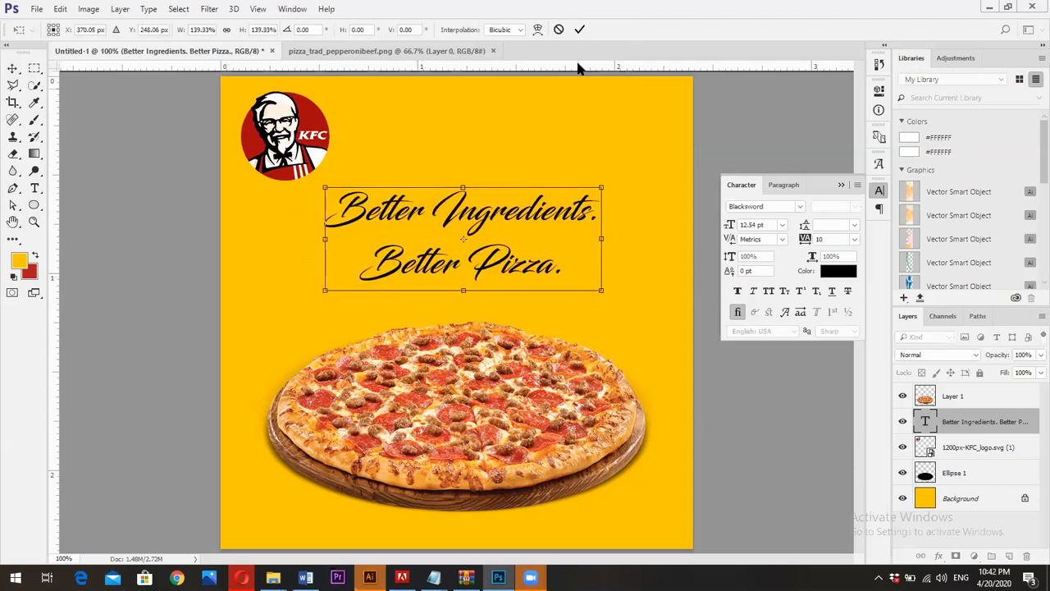
left_click(580, 29)
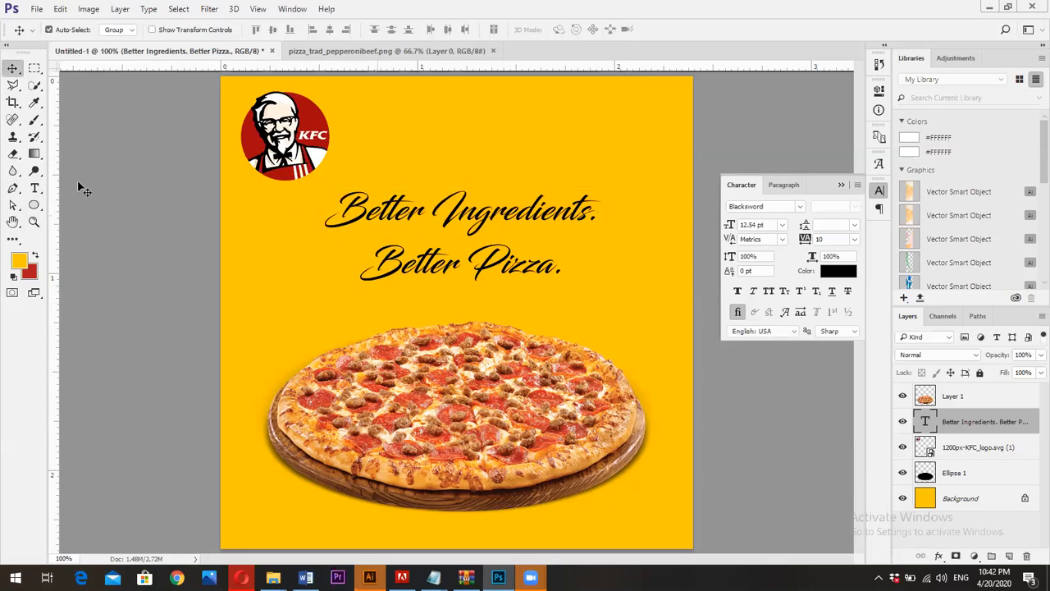
Tighten the leading of the "Better Pizza." line to 15.52 pt
left_click(35, 187)
left_click_drag(361, 264, 689, 240)
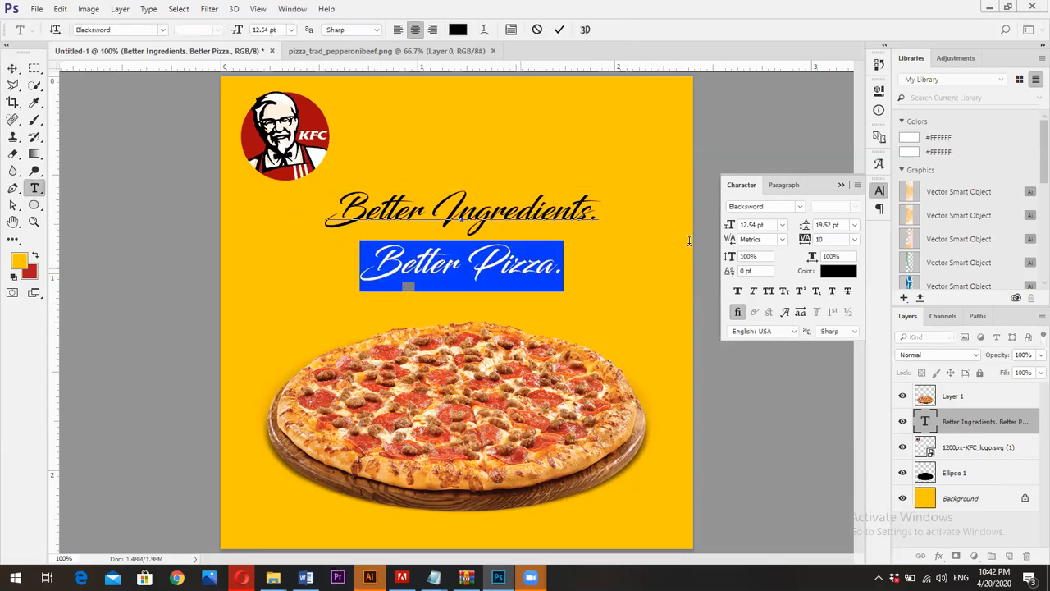
left_click_drag(808, 225, 803, 225)
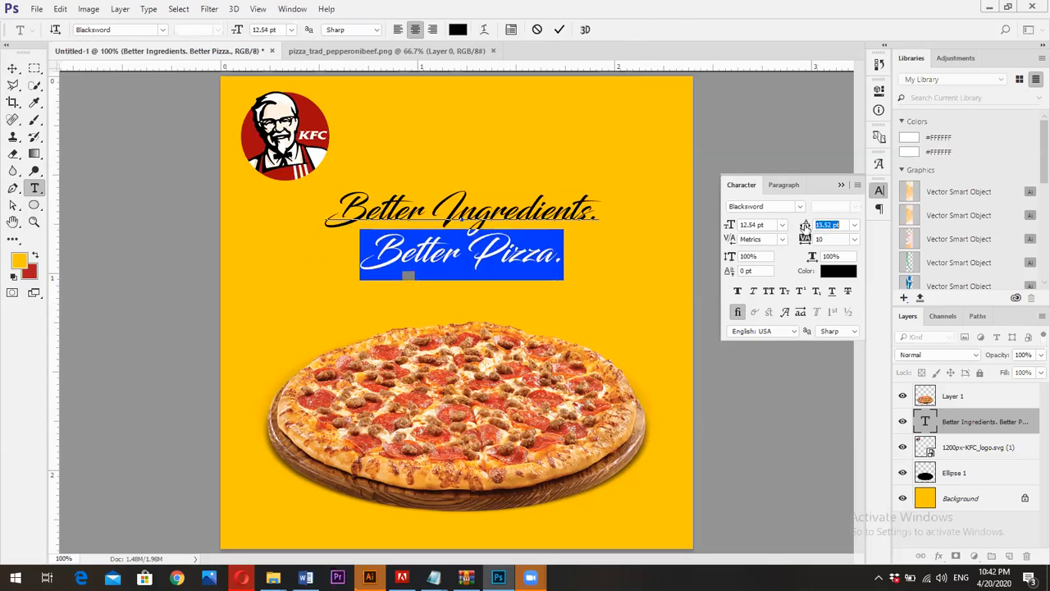
left_click(560, 29)
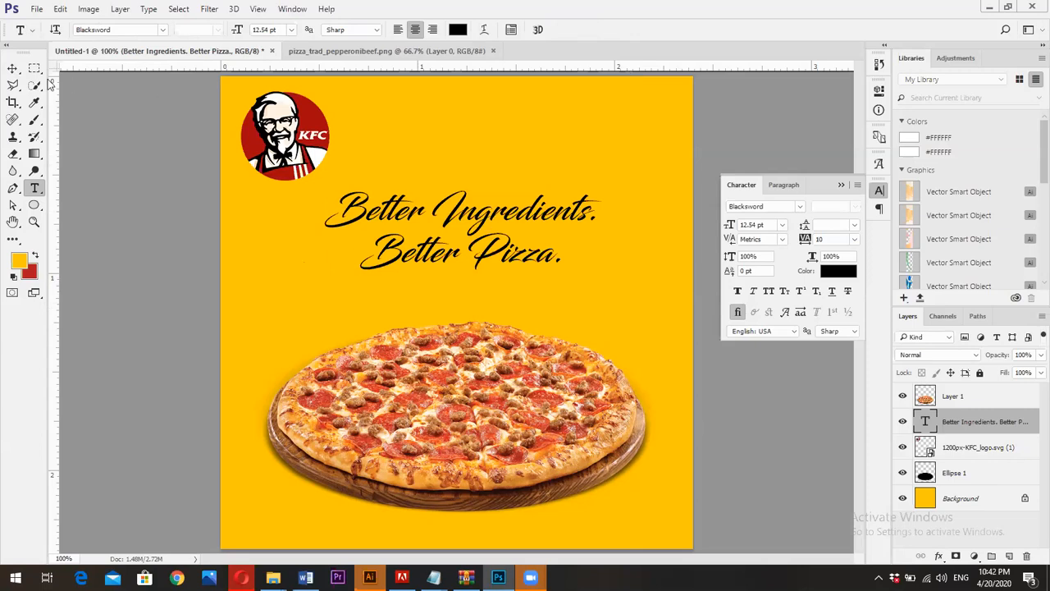
Enlarge the slogan to about 14.45 pt with Free Transform and move it slightly down, closer to the pizza
left_click(12, 68)
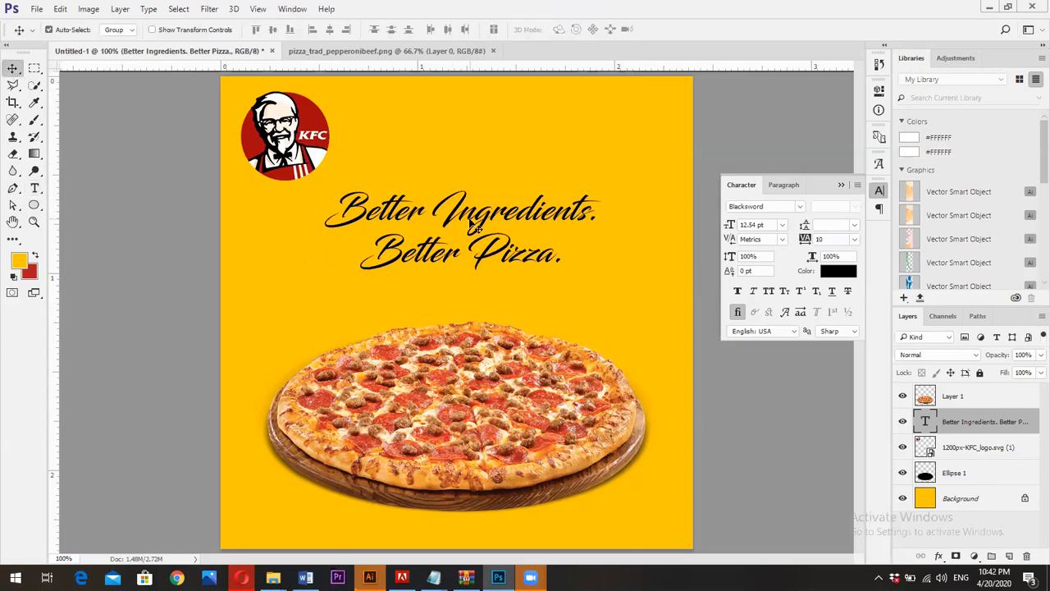
key("ctrl+t")
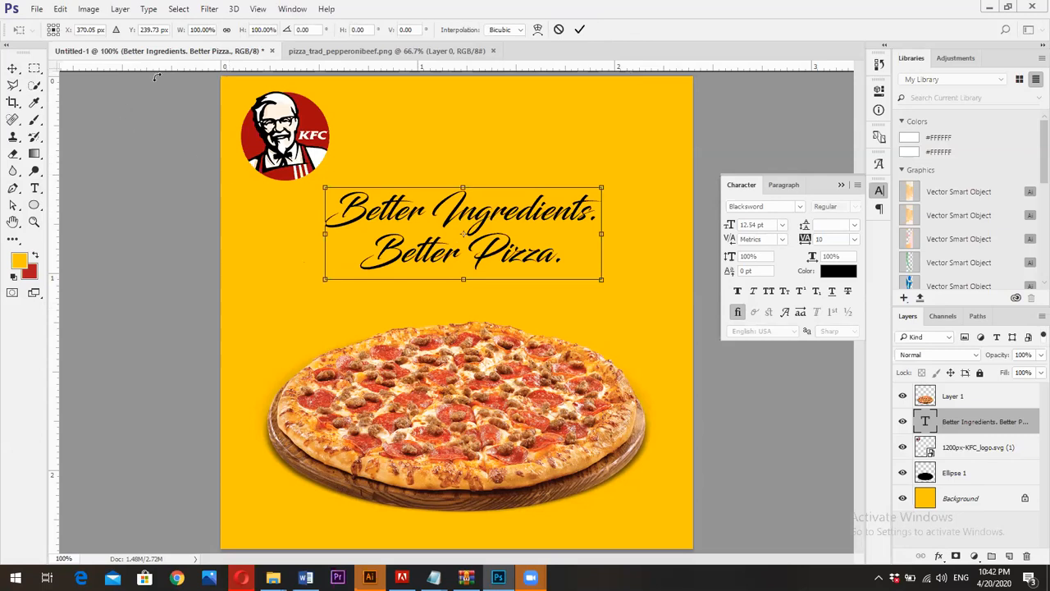
left_click_drag(603, 281, 680, 329)
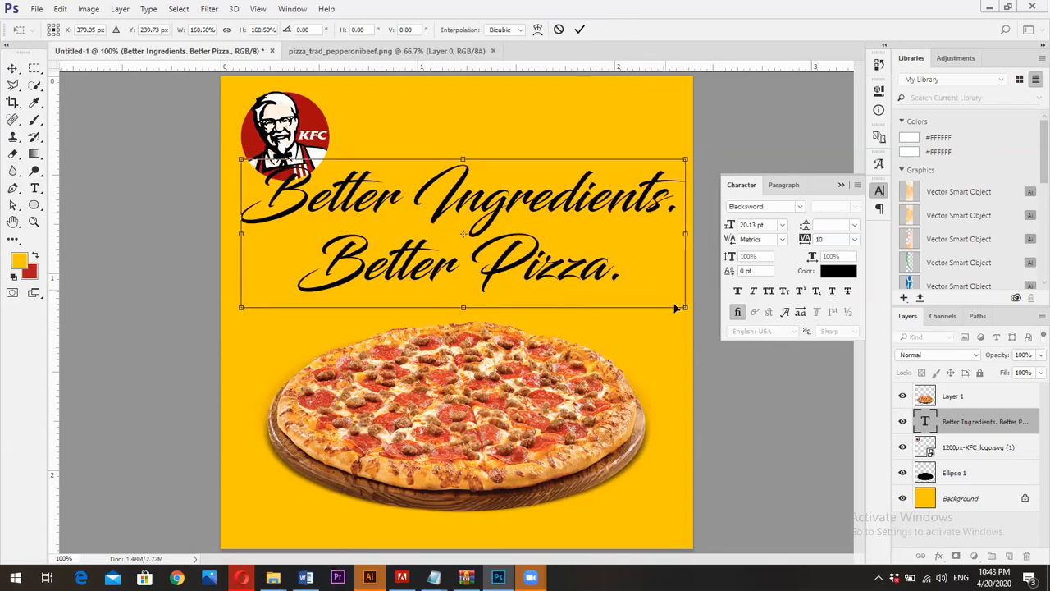
left_click_drag(684, 306, 630, 290)
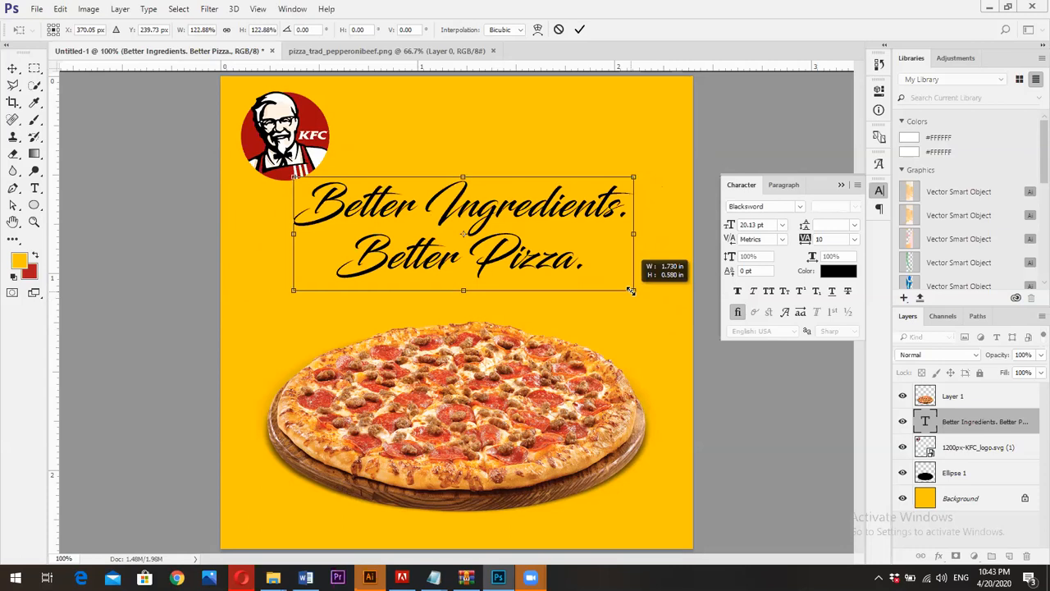
left_click_drag(630, 290, 621, 287)
key("Return")
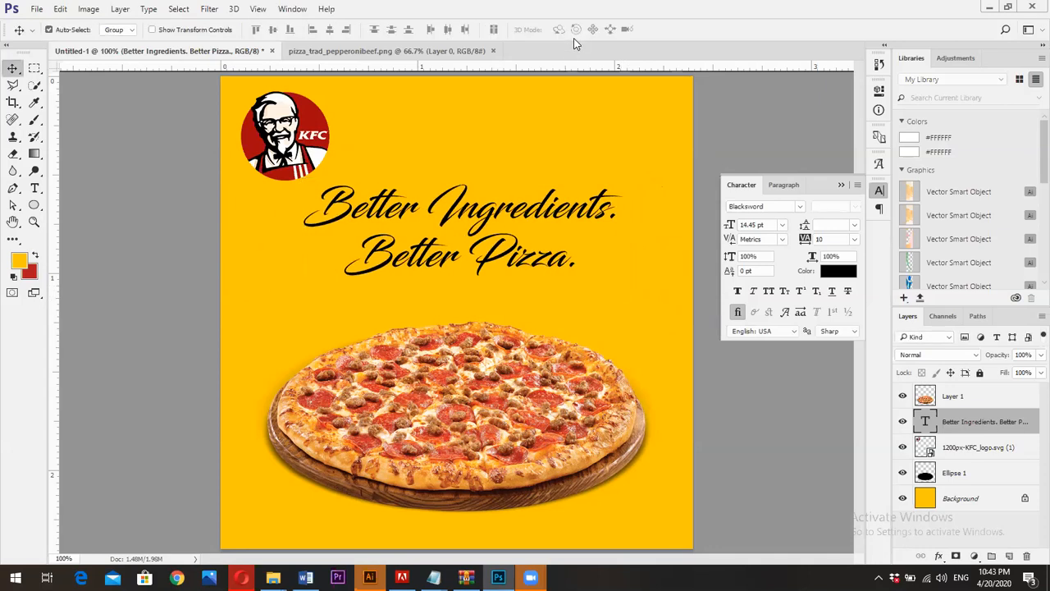
left_click_drag(455, 211, 455, 220)
Change the slogan's font to Gilroy in the ExtraBold style
left_click(771, 210)
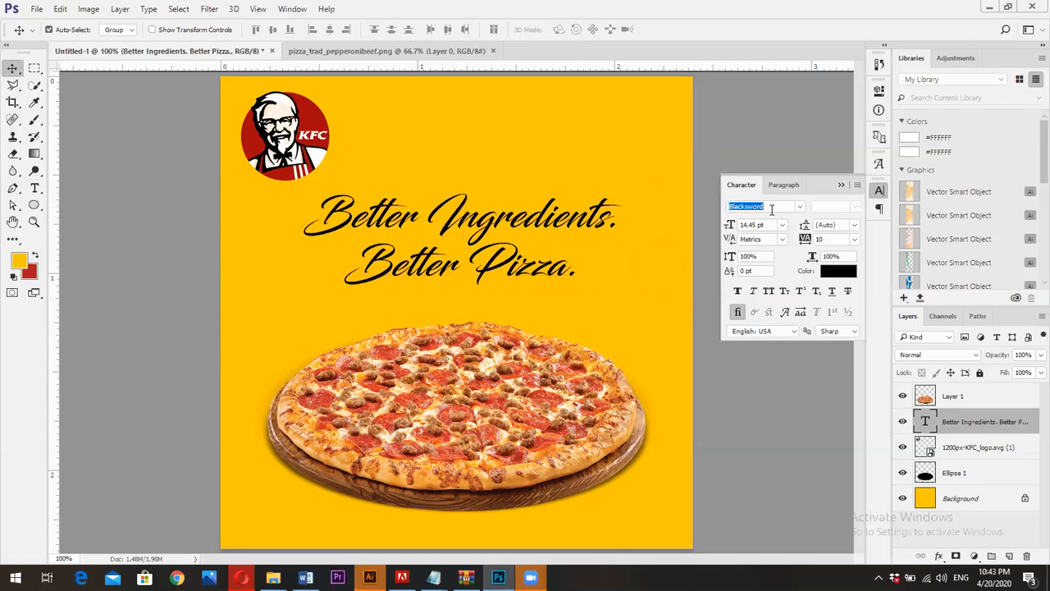
scroll(771, 210, "up", 5)
scroll(771, 210, "down", 3)
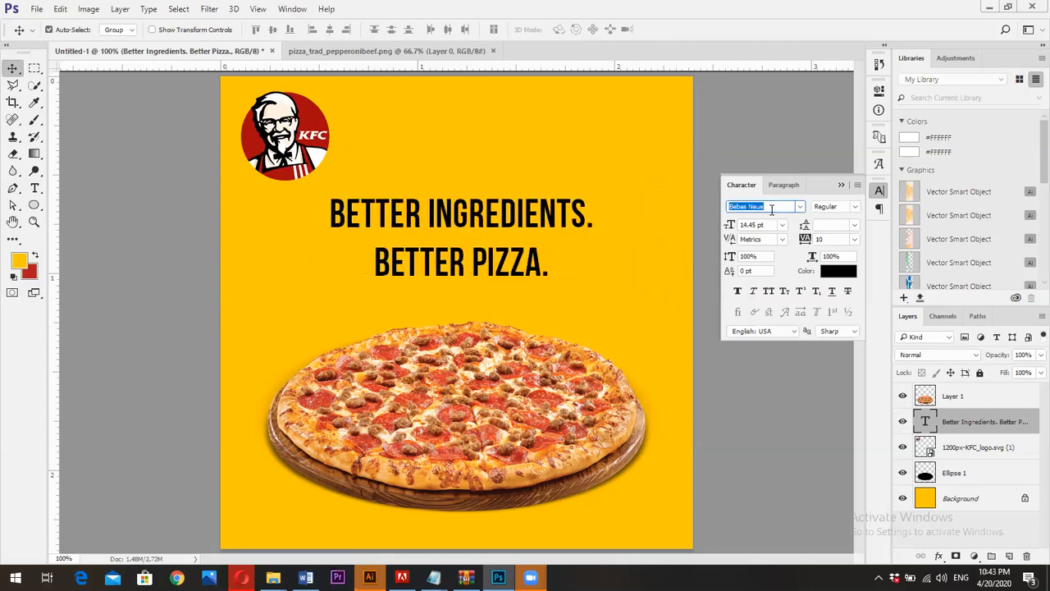
scroll(771, 210, "down", 3)
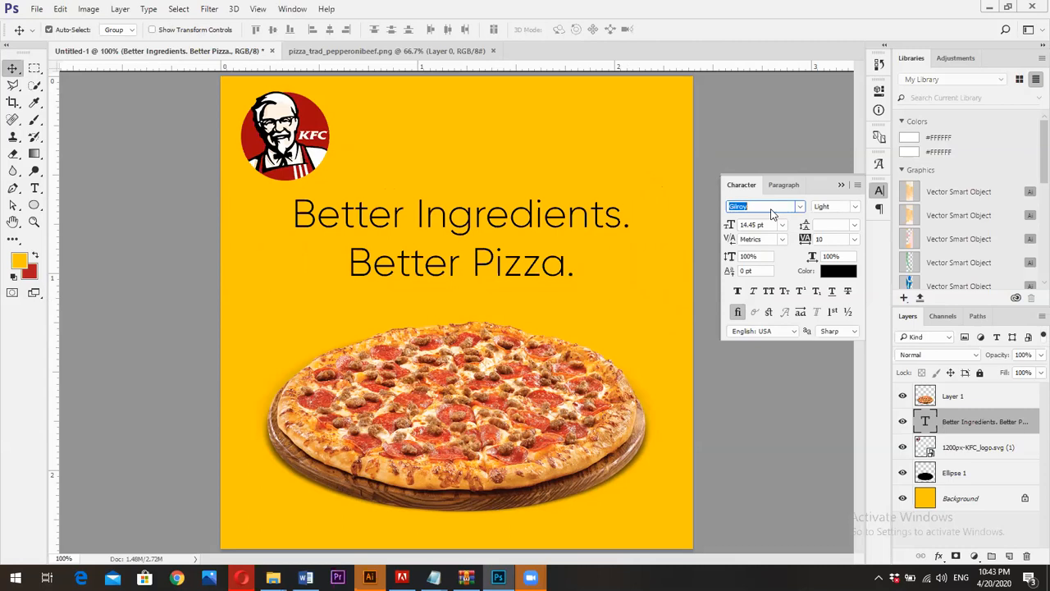
left_click(855, 207)
left_click(852, 230)
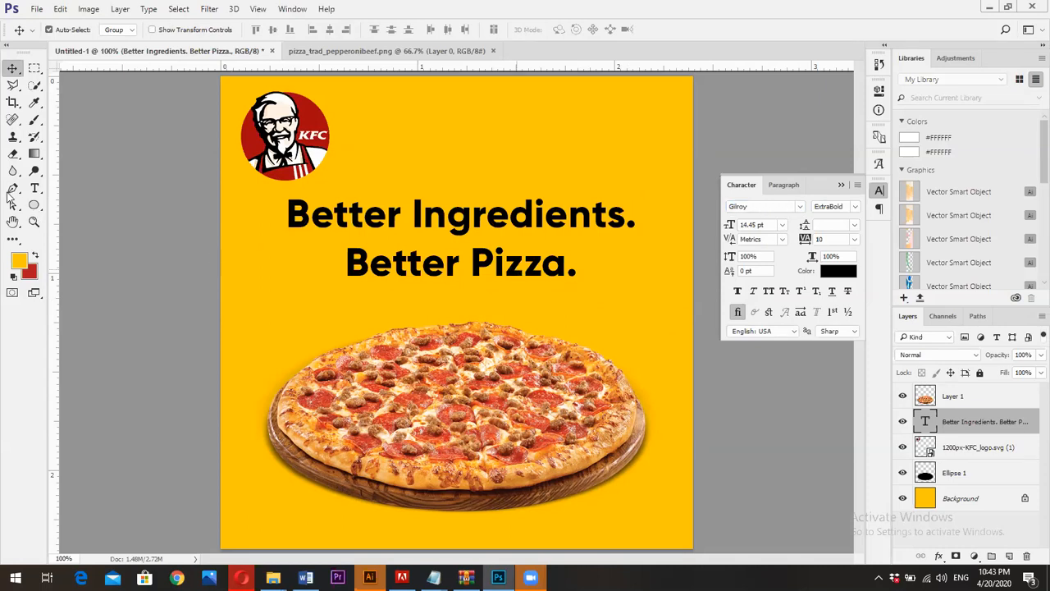
Tighten the leading of the "Better Pizza." line to 14.88 pt
left_click(35, 188)
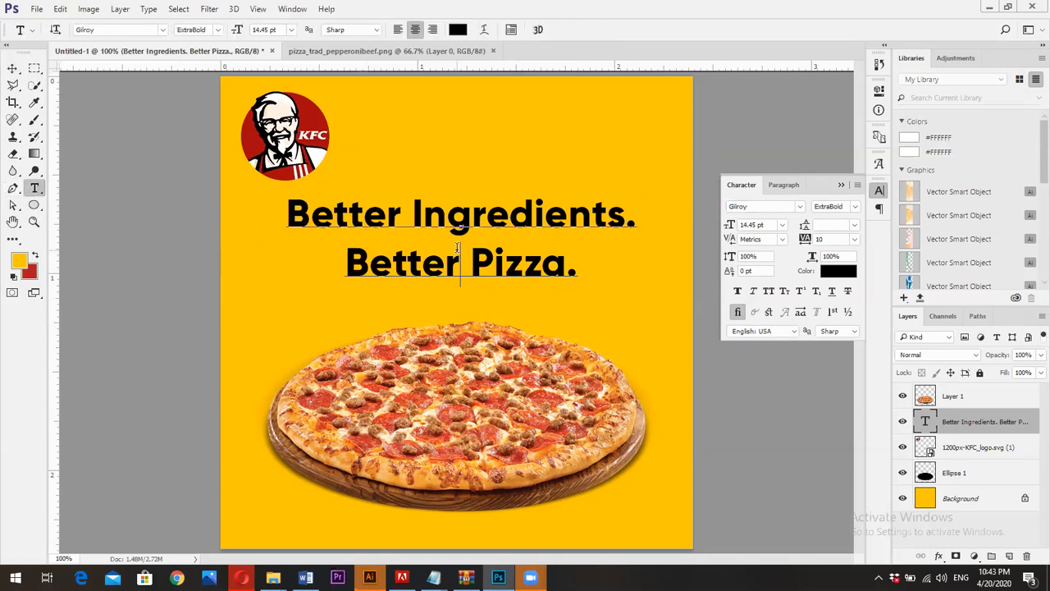
triple_click(457, 248)
left_click_drag(806, 226, 797, 226)
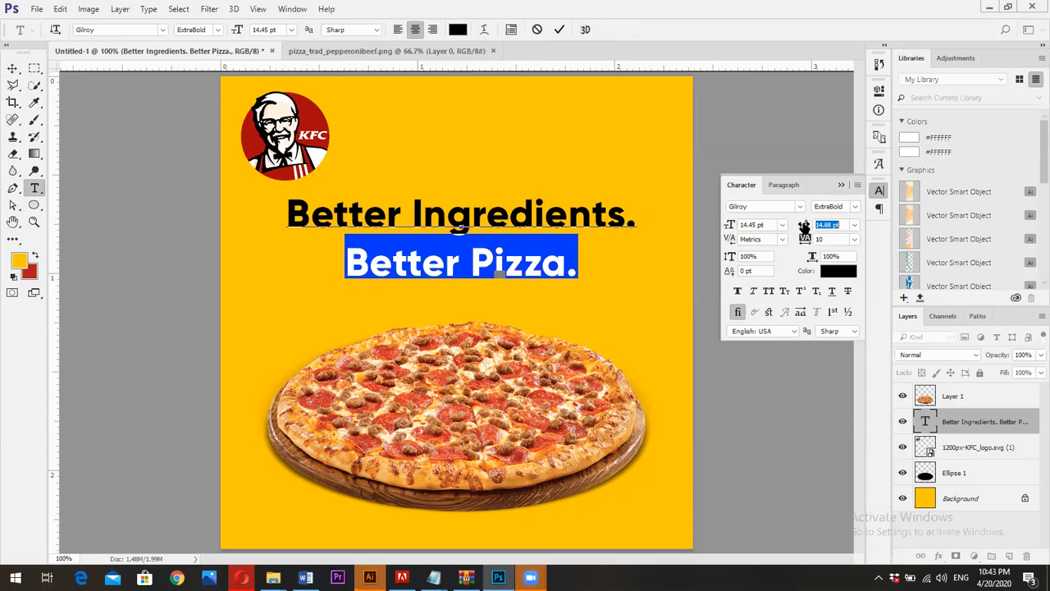
left_click(558, 31)
left_click(12, 68)
Shift the slogan slightly down and scale it to about 89% with Free Transform
left_click_drag(502, 262, 503, 264)
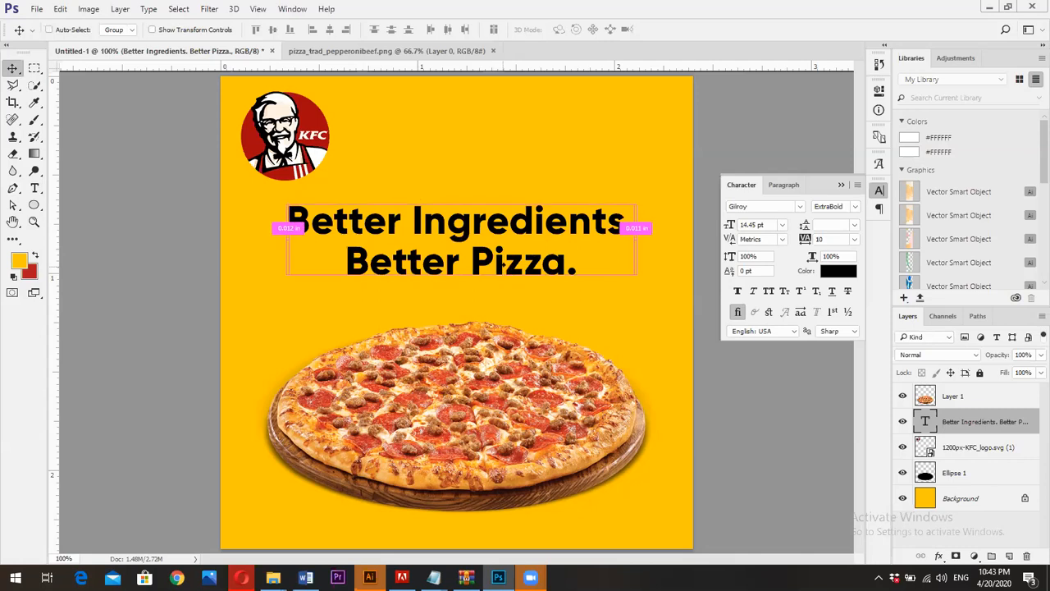
key("ctrl+t")
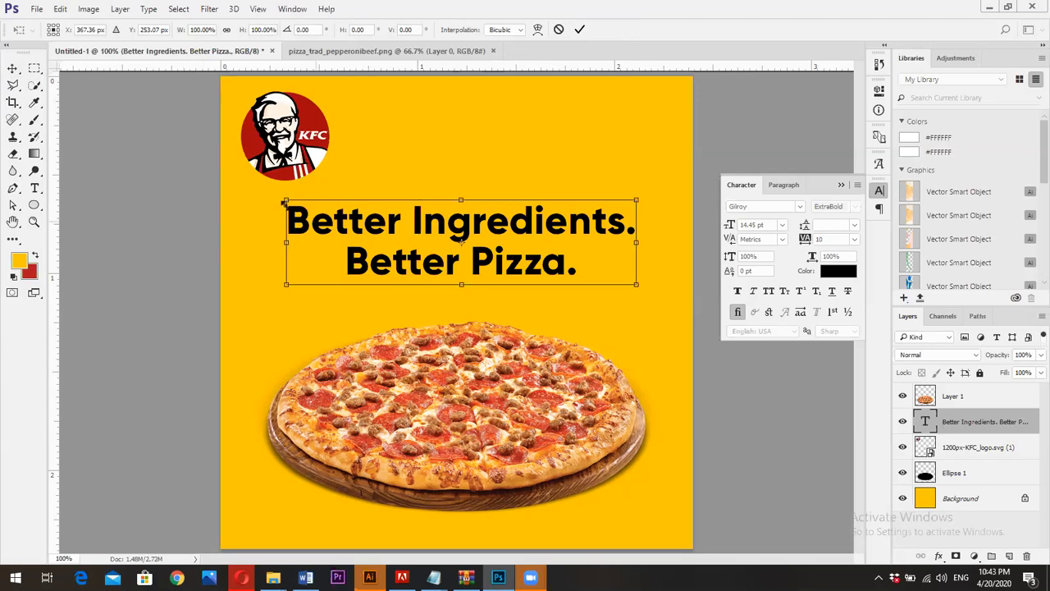
left_click_drag(286, 201, 304, 211)
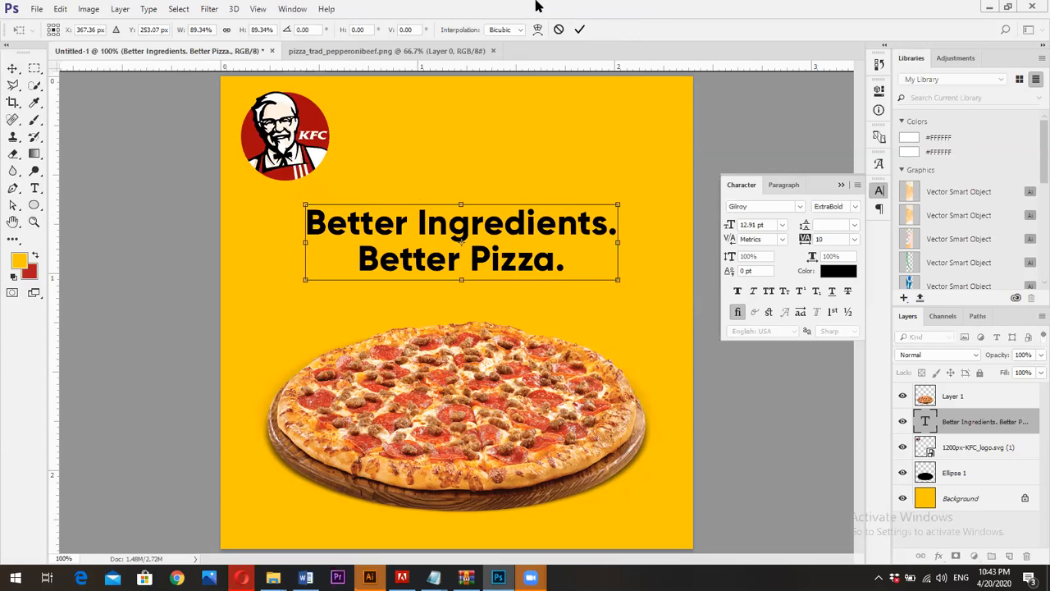
left_click(579, 29)
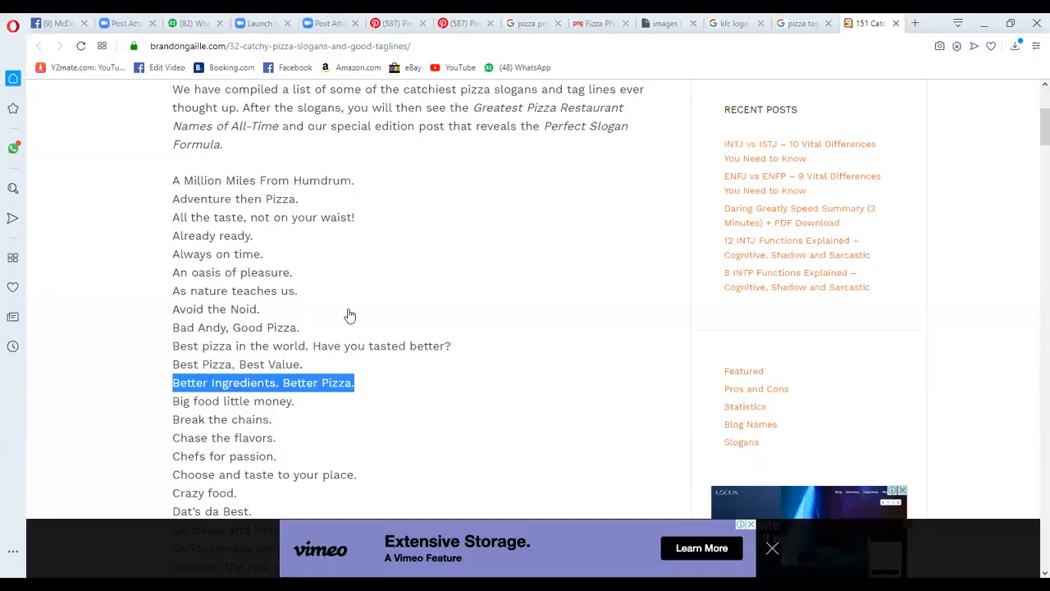
Switch to the Opera browser, examine the Pinterest pizza post and similar designs for reference, and return to the pizza slogans page
key("ctrl+Tab")
scroll(396, 253, "down", 1)
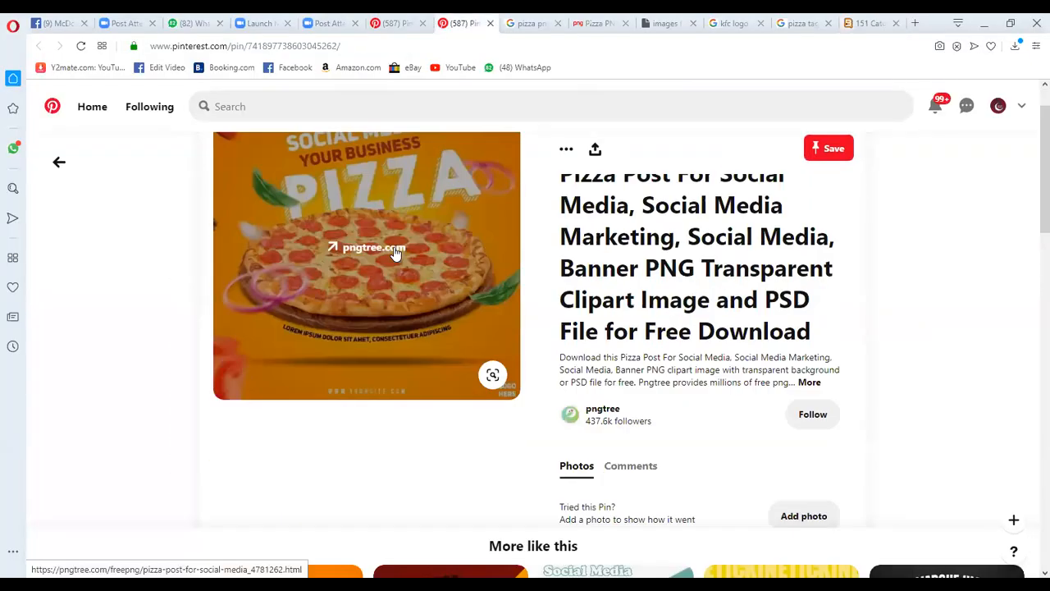
scroll(403, 235, "up", 1)
left_click(402, 218)
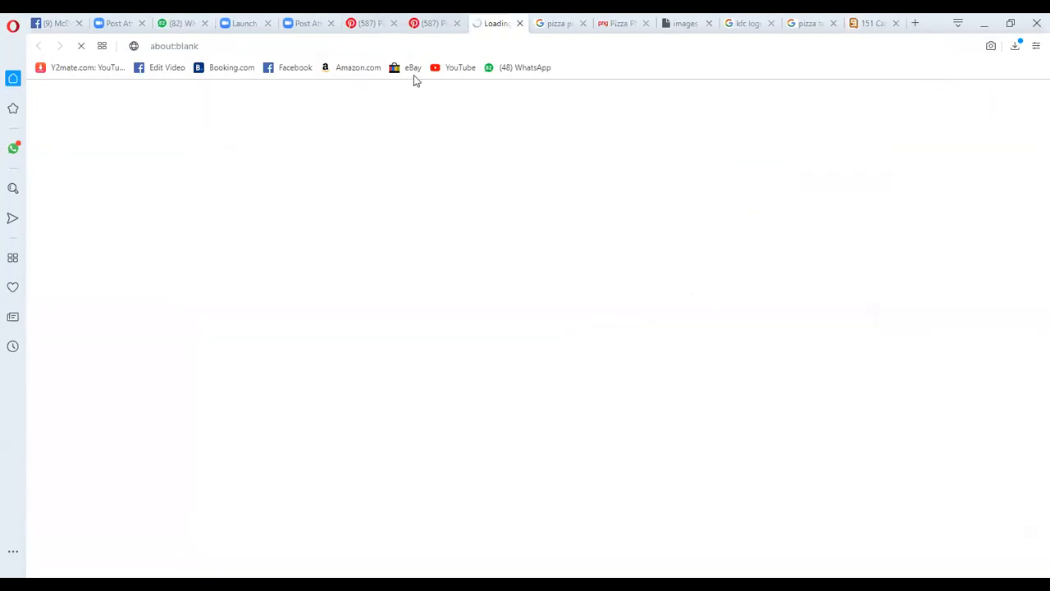
scroll(301, 310, "down", 3)
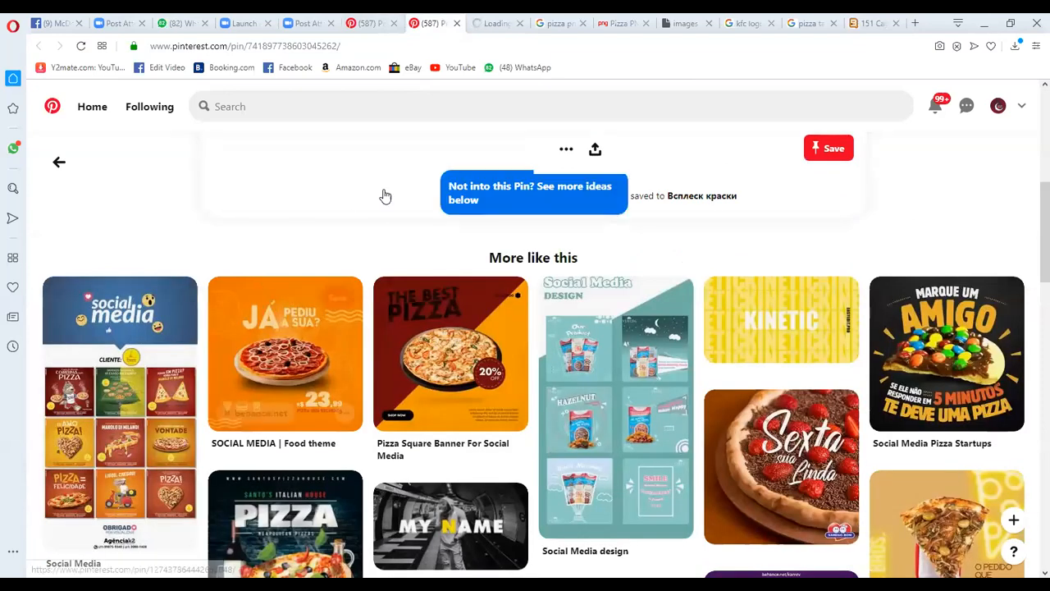
key("ctrl+Tab")
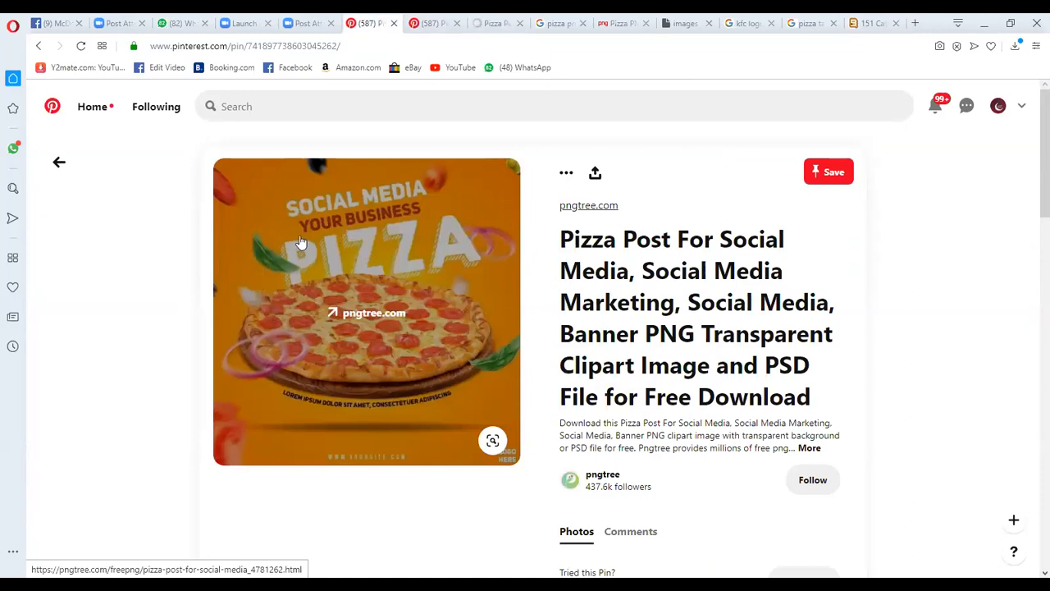
left_click(876, 23)
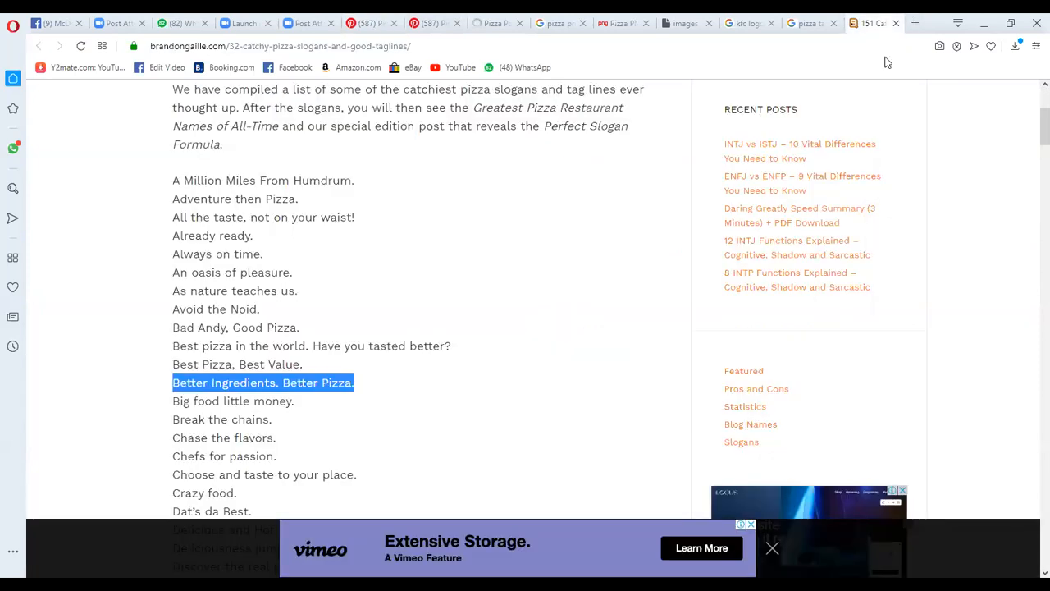
Open a new browser tab and search Google Images for "onion slices png"
key("ctrl+t")
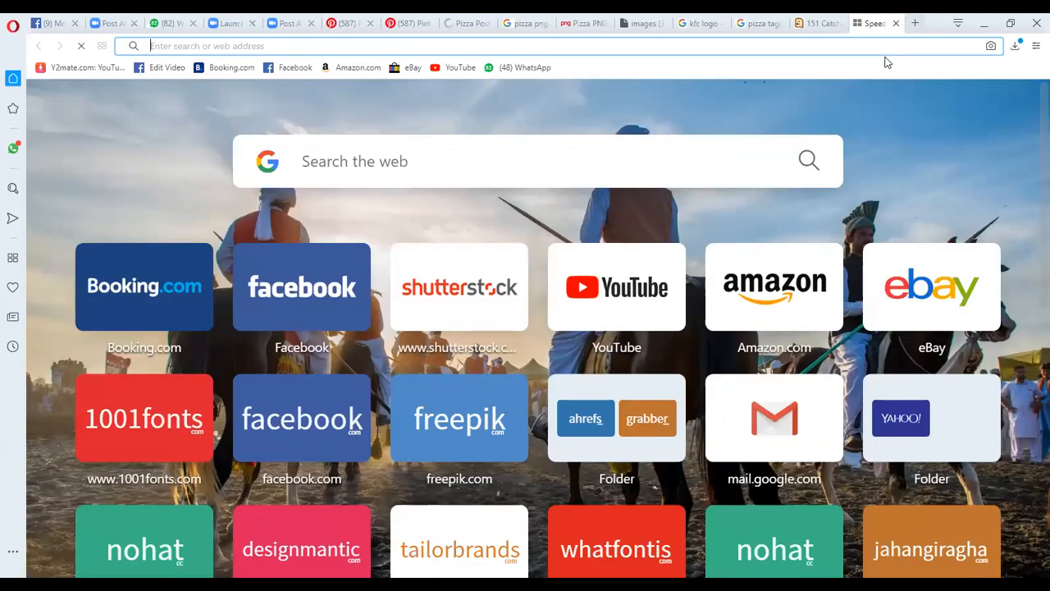
type("onion slices")
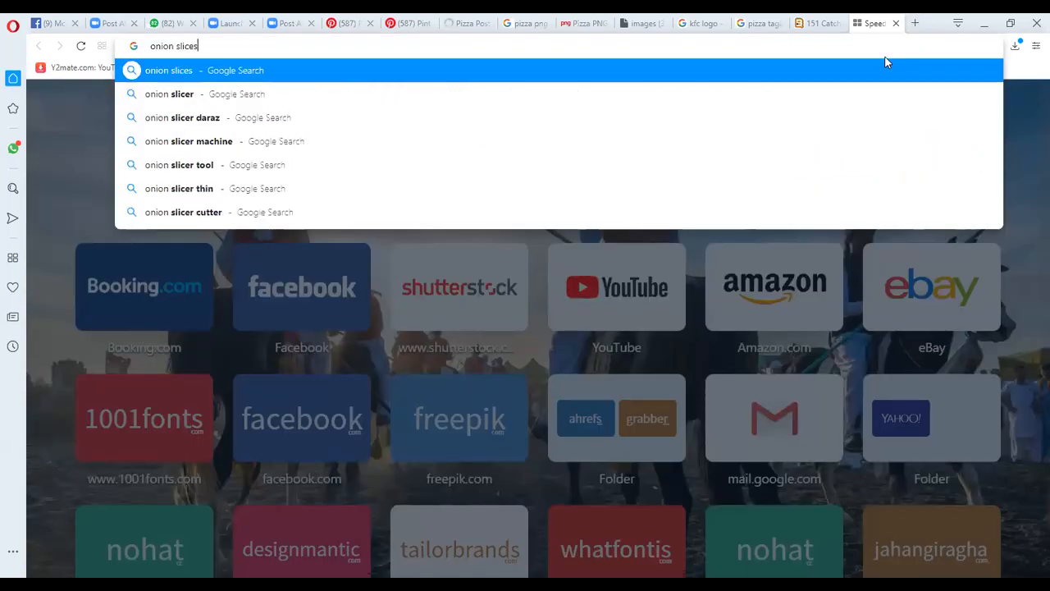
key("Return")
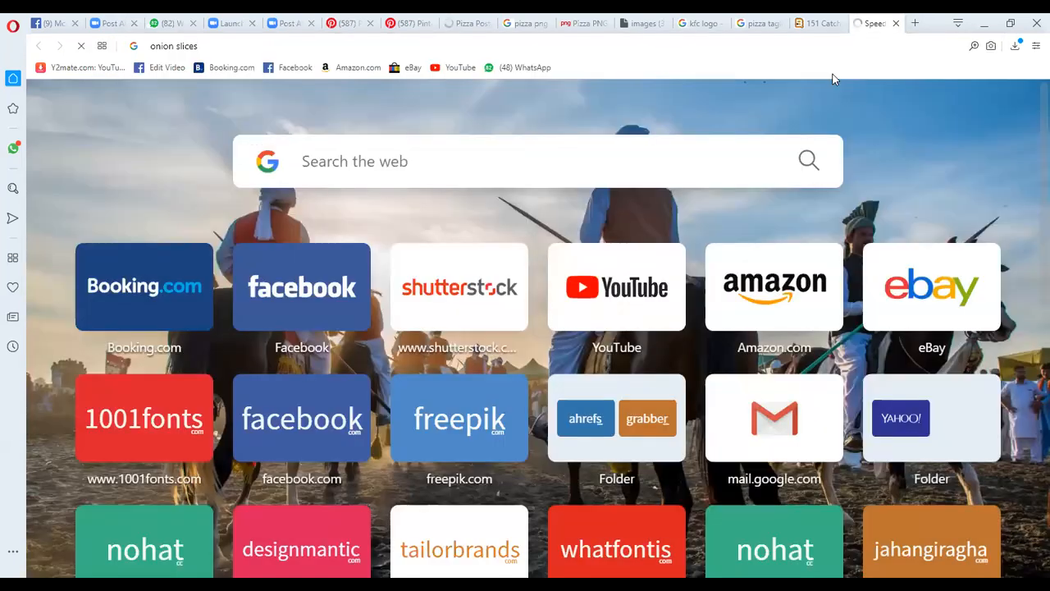
left_click(210, 111)
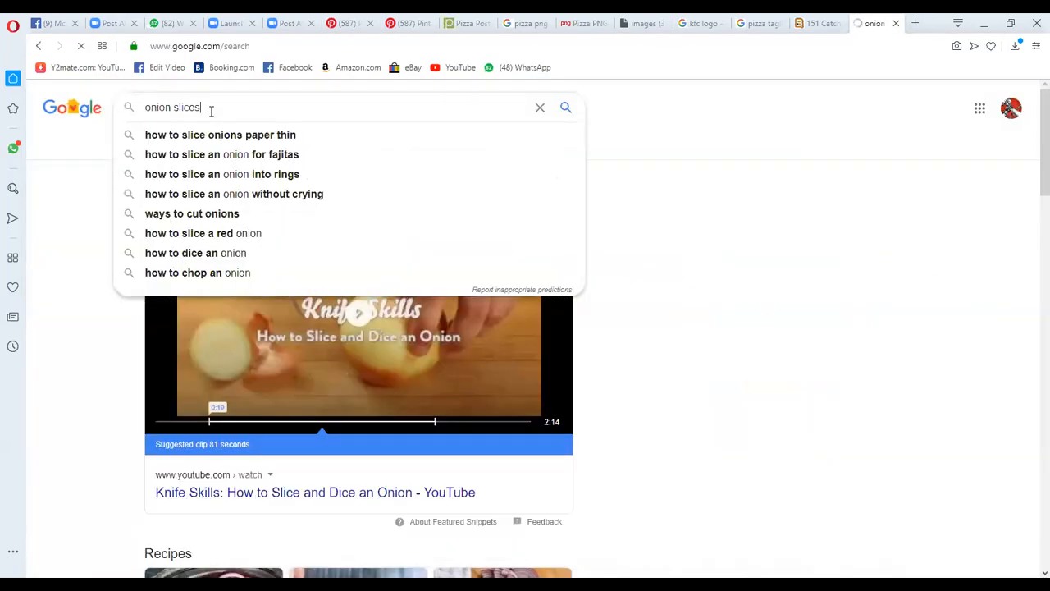
type("pn")
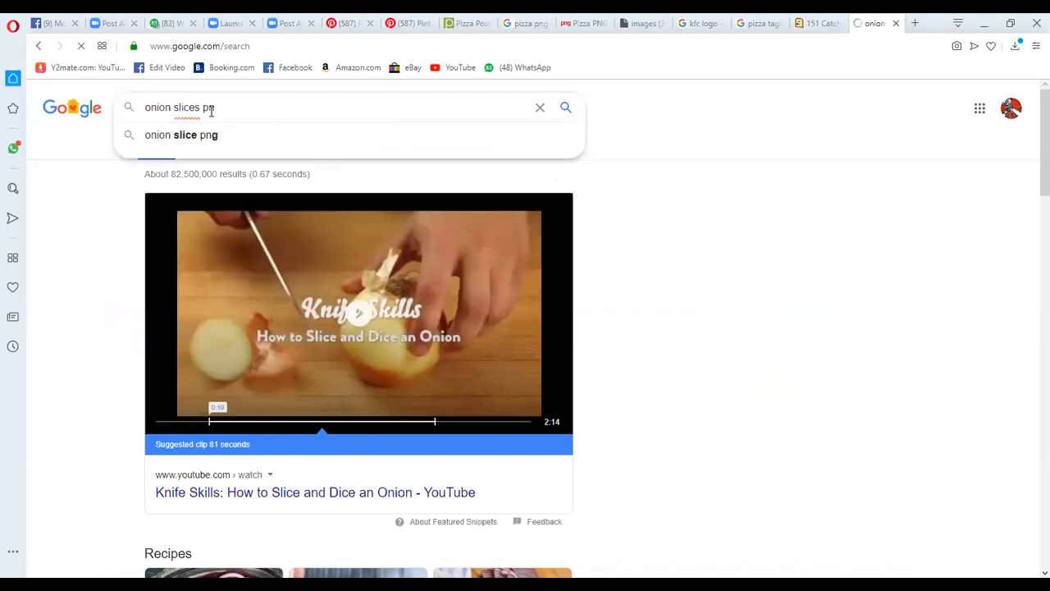
type("g")
key("Return")
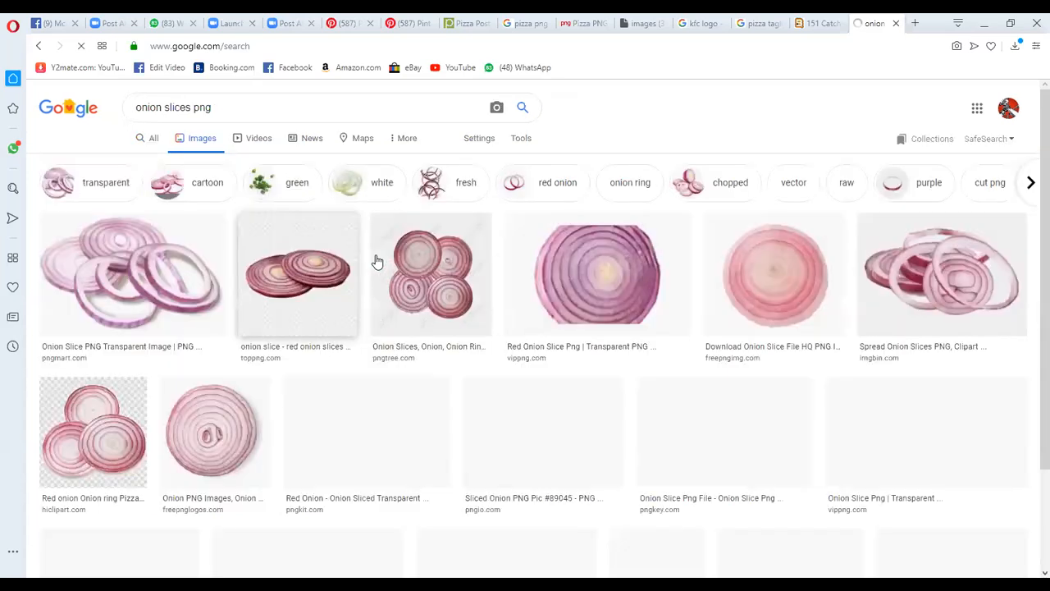
Pick the halved purple onion among the image results and download its PNG from CleanPNG, completing the robot check
scroll(376, 261, "down", 5)
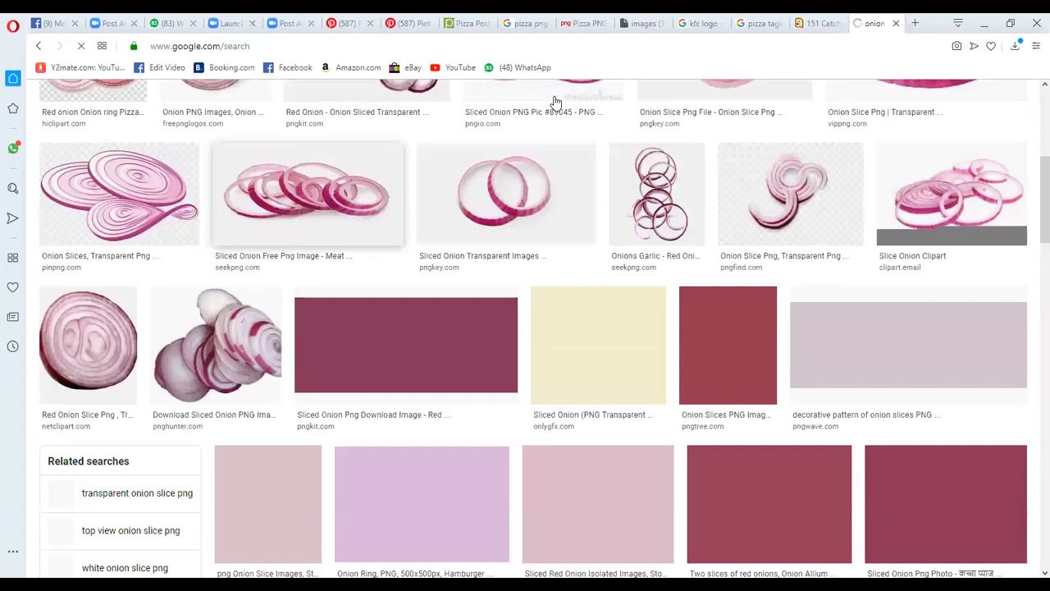
scroll(824, 380, "up", 4)
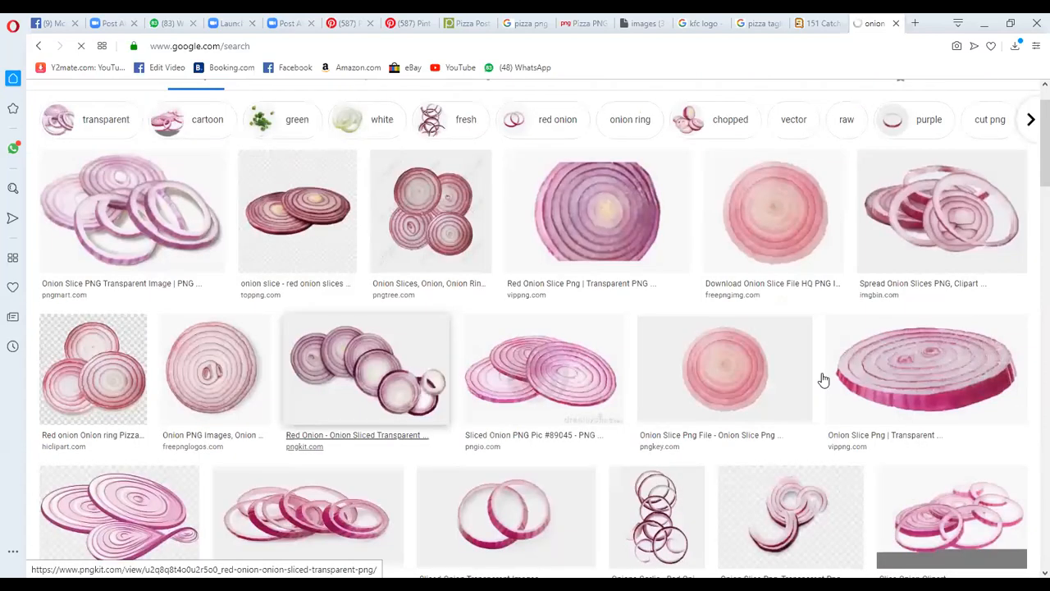
scroll(823, 380, "up", 1)
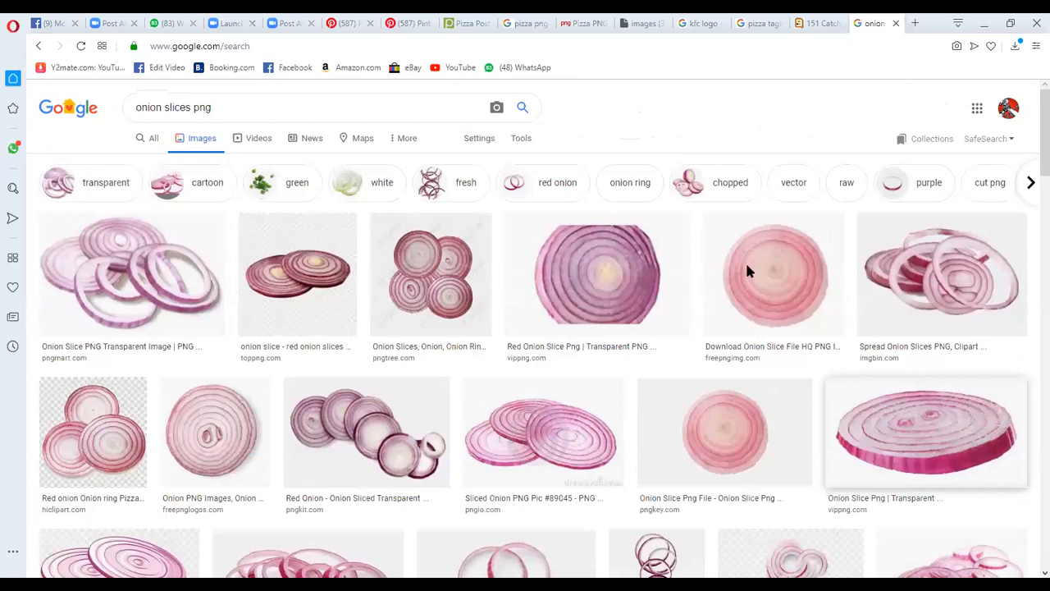
scroll(802, 227, "down", 10)
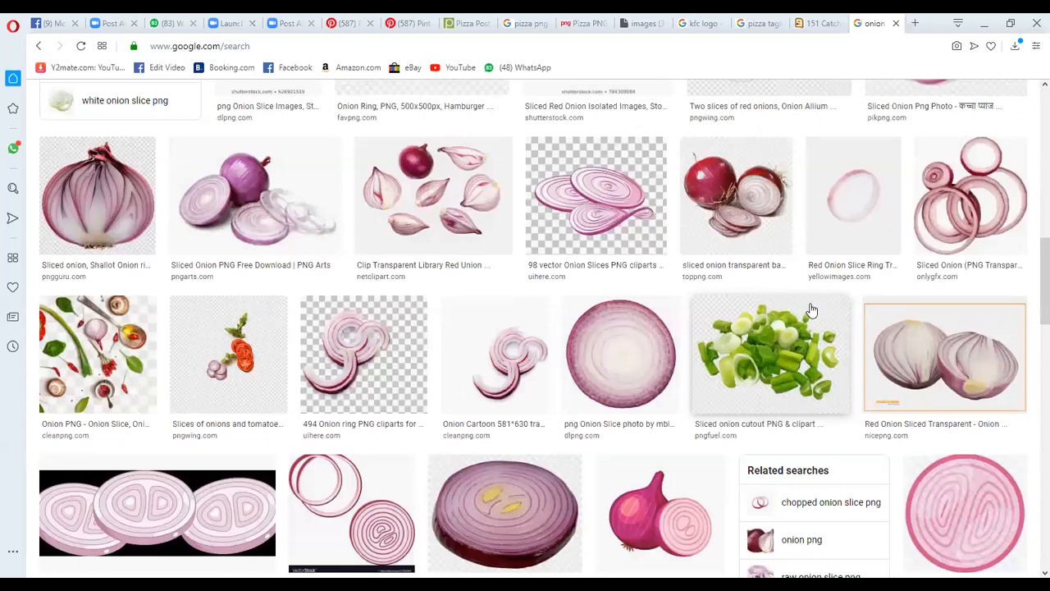
left_click(789, 145)
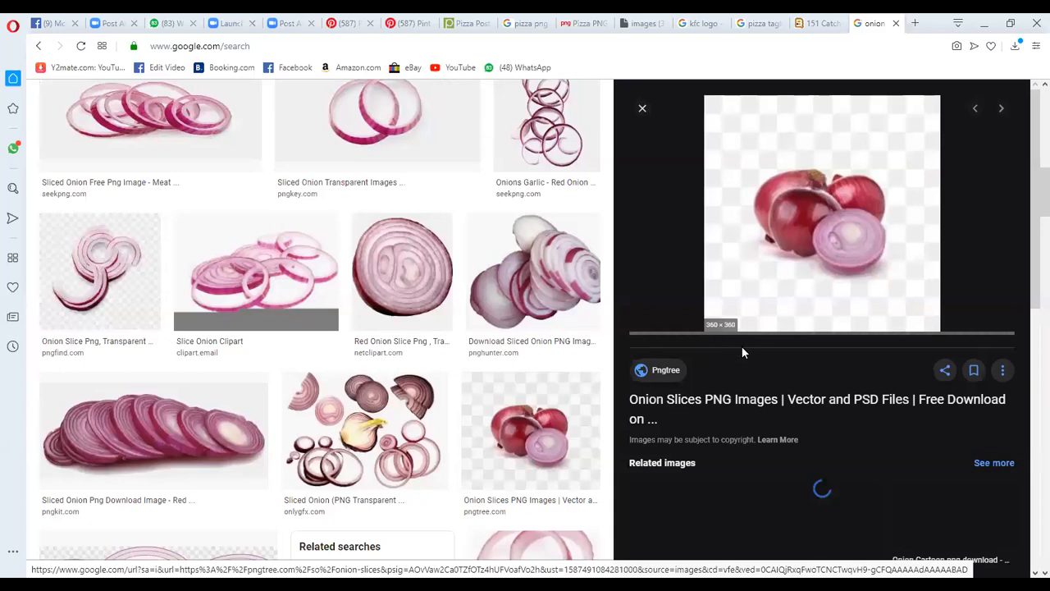
right_click(717, 337)
left_click(767, 350)
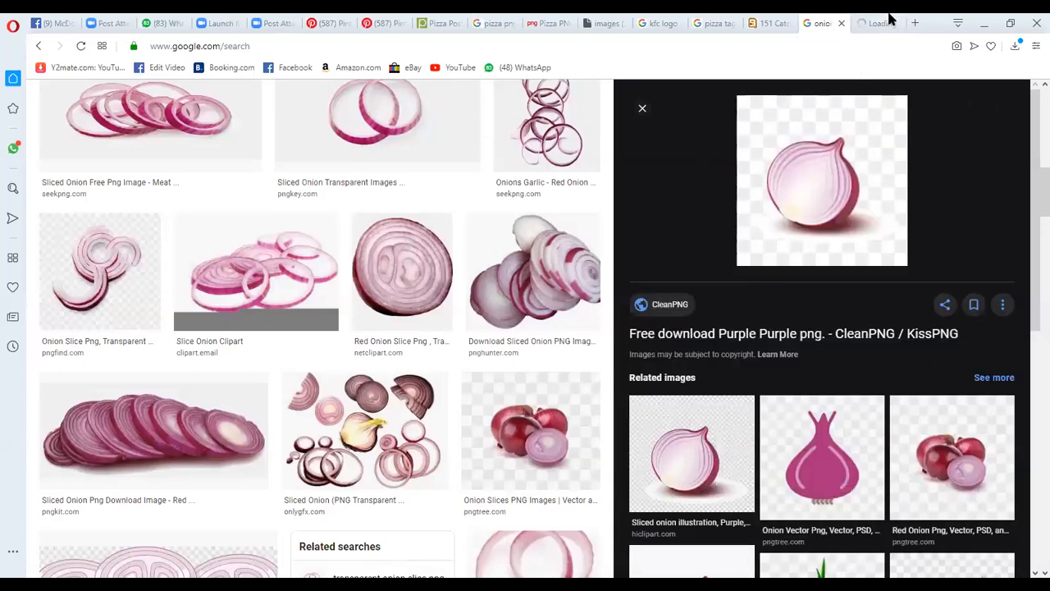
left_click(890, 20)
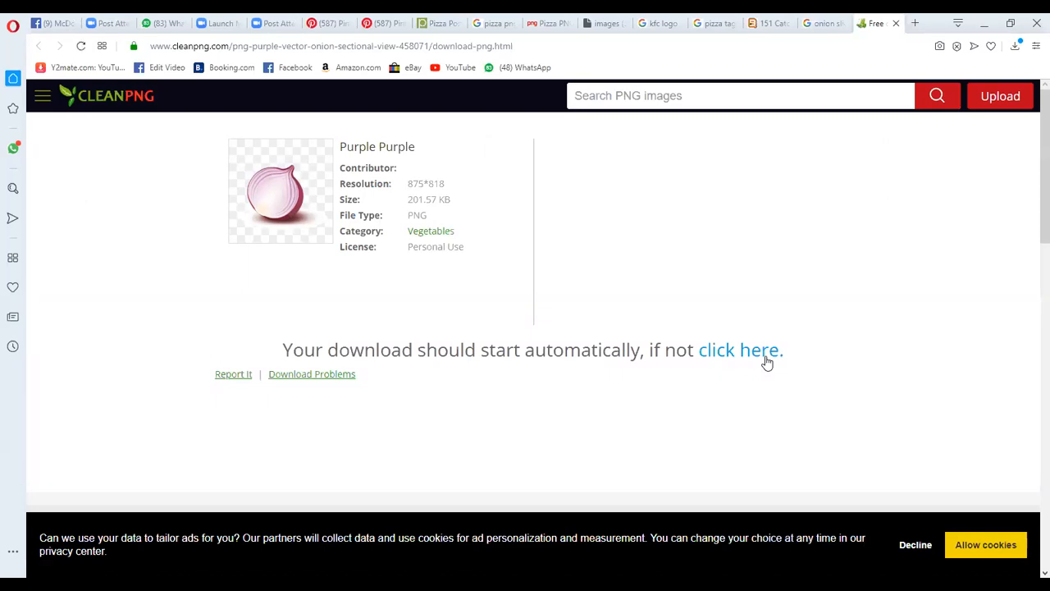
left_click(762, 354)
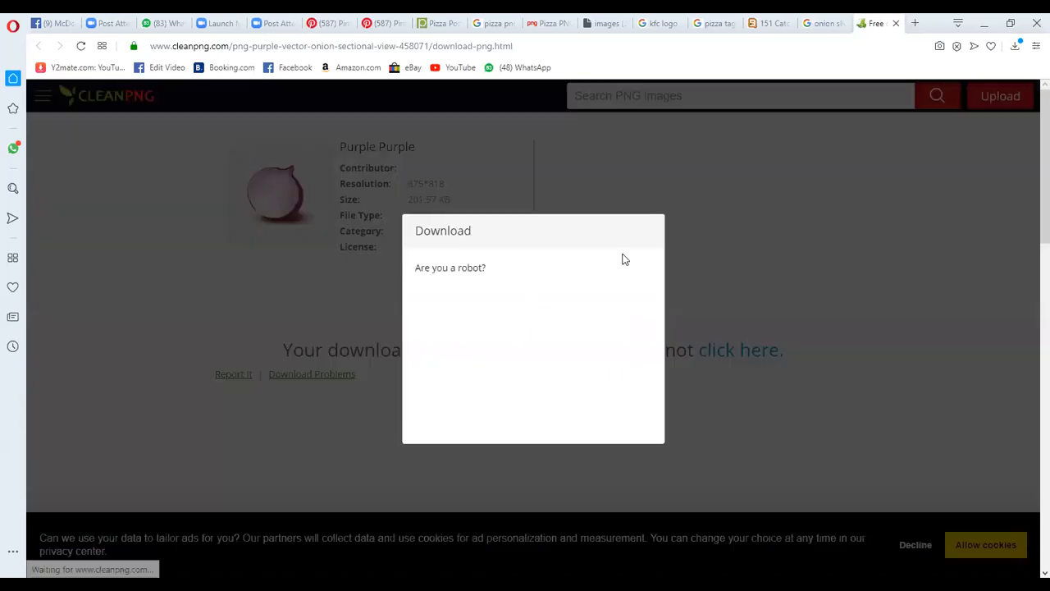
left_click(440, 320)
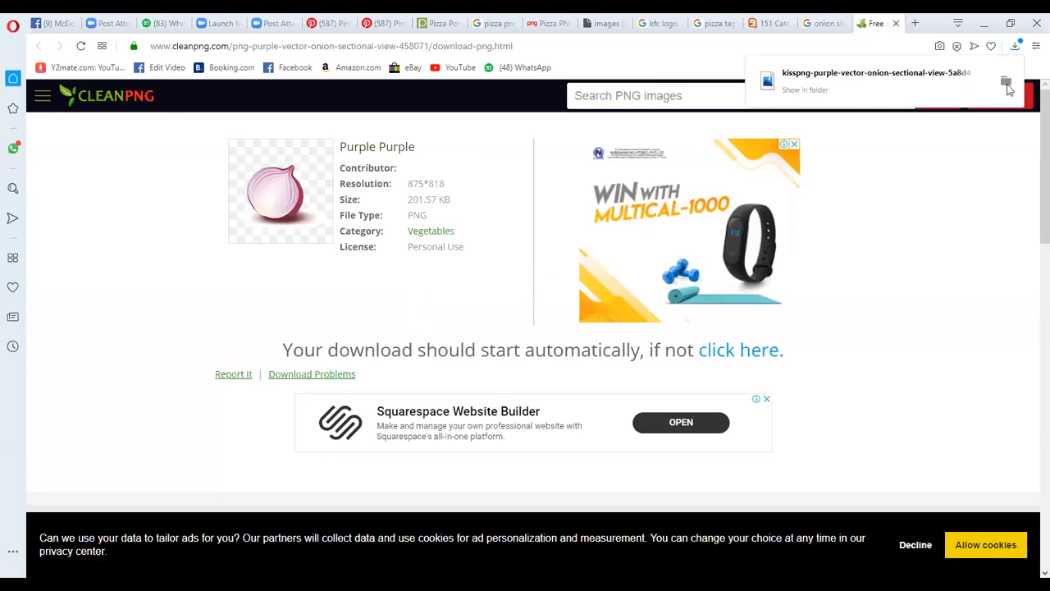
Place the downloaded onion PNG in the upper-right corner of the pizza post in Photoshop, above the slogan
left_click(1007, 85)
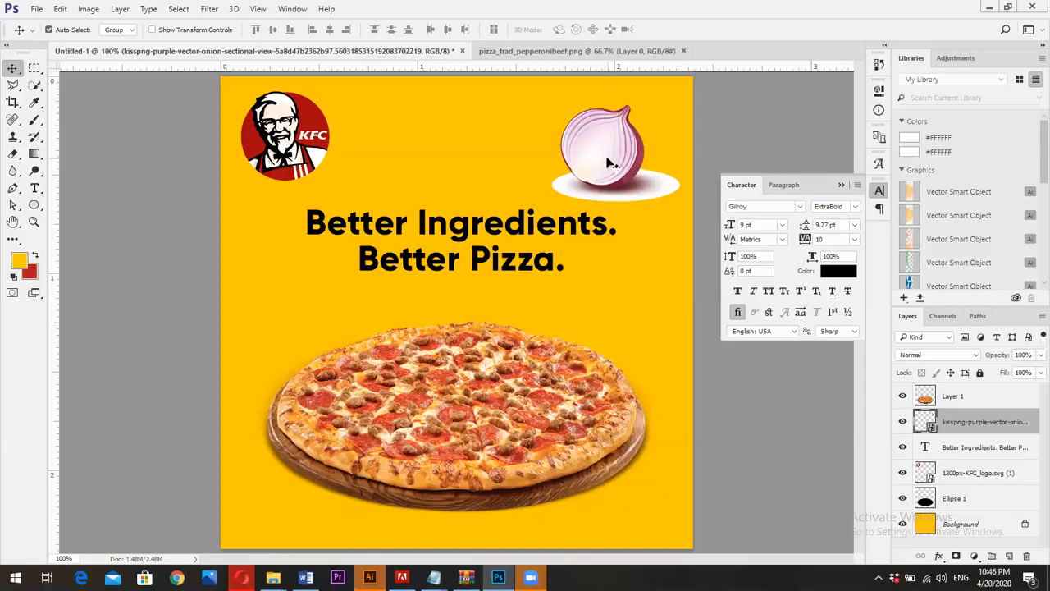
left_click_drag(608, 163, 611, 168)
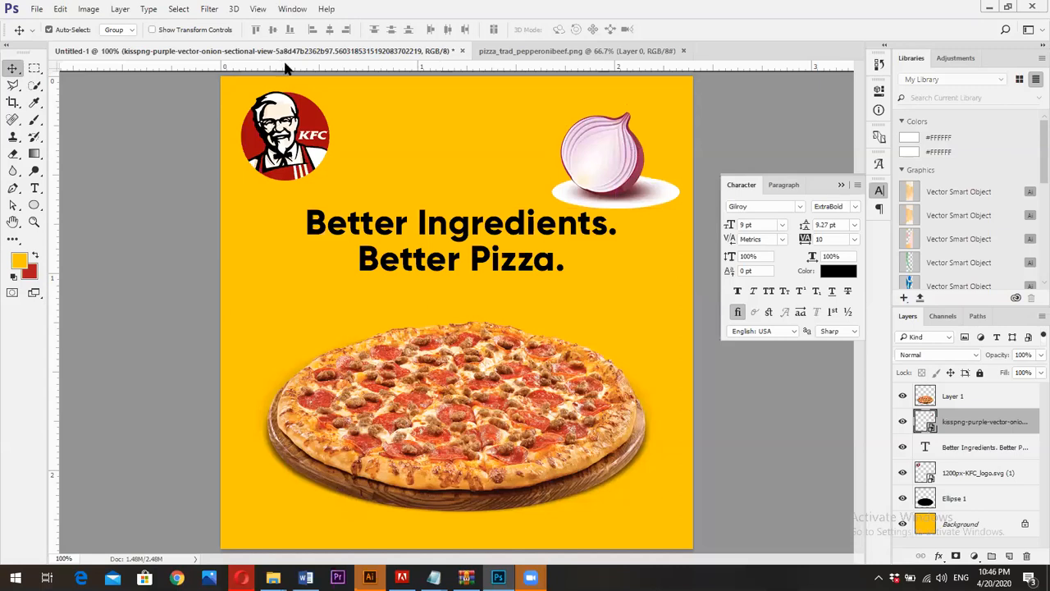
Switch to the Opera browser and return to the Pinterest pizza post to examine its scattered ingredients
key("alt+Tab")
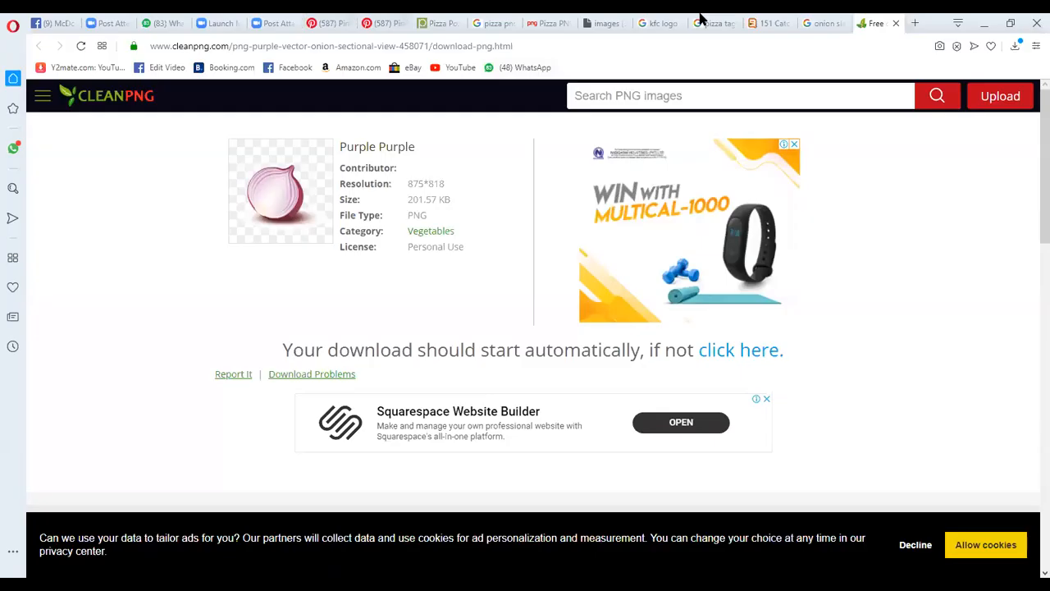
key("ctrl+Tab")
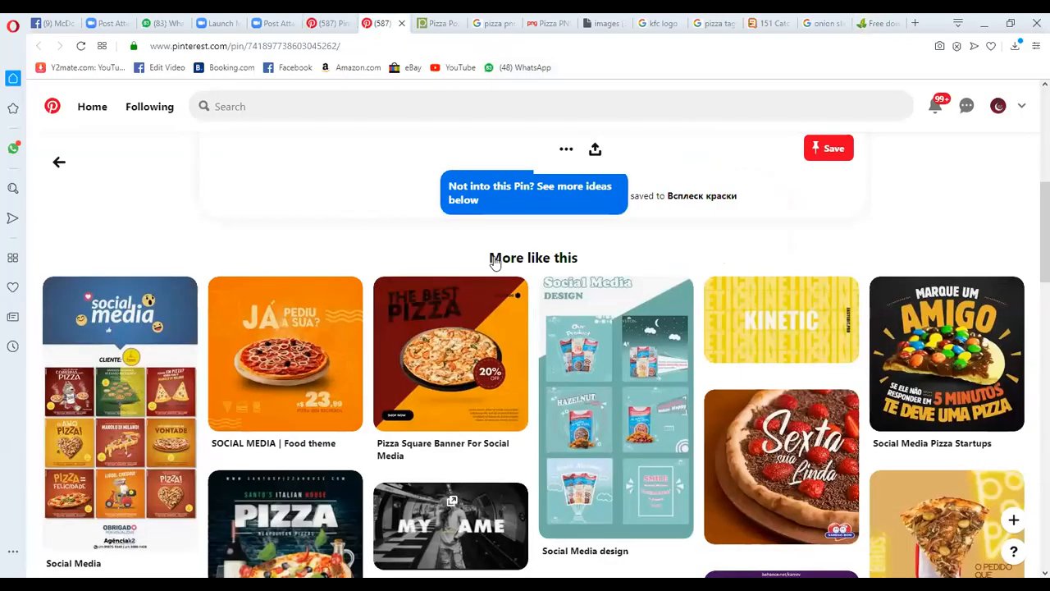
key("ctrl+shift+Tab")
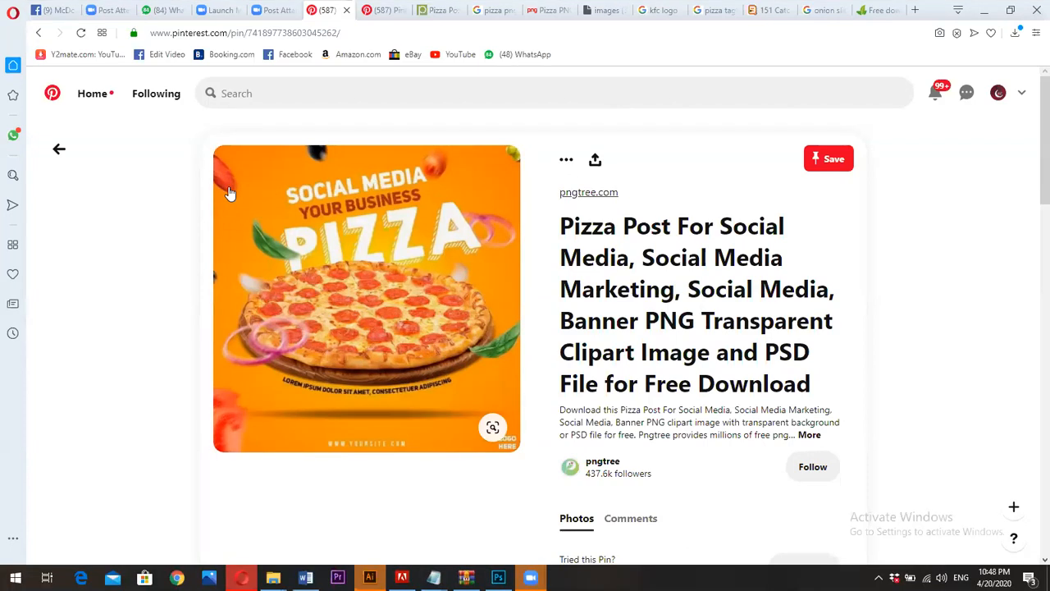
Search Pinterest for "travel social post design" and open the Traveling Discount Offer Social Media Post Template pin
left_click(259, 91)
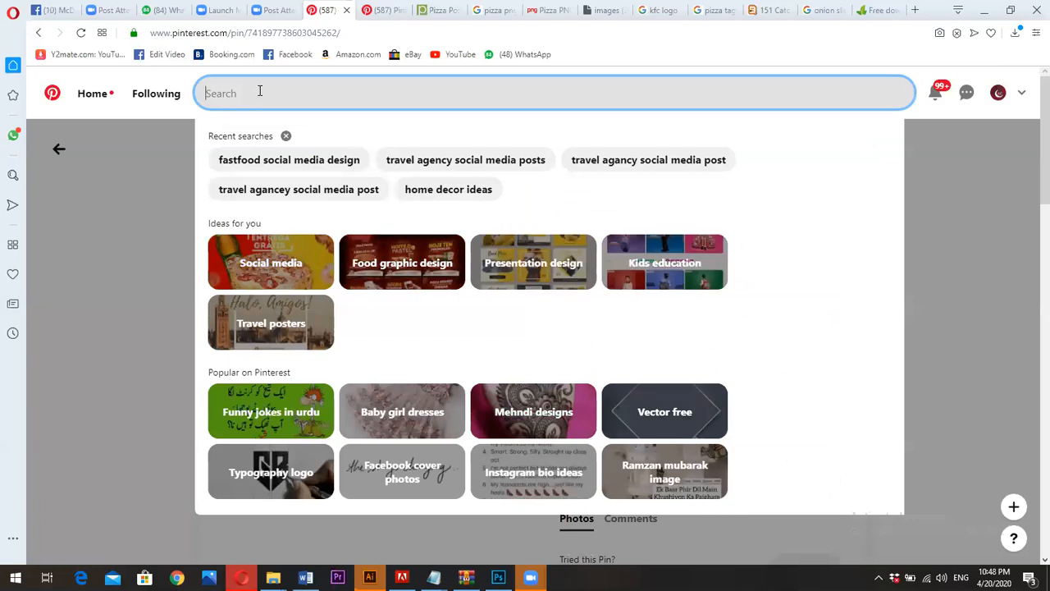
type("tr")
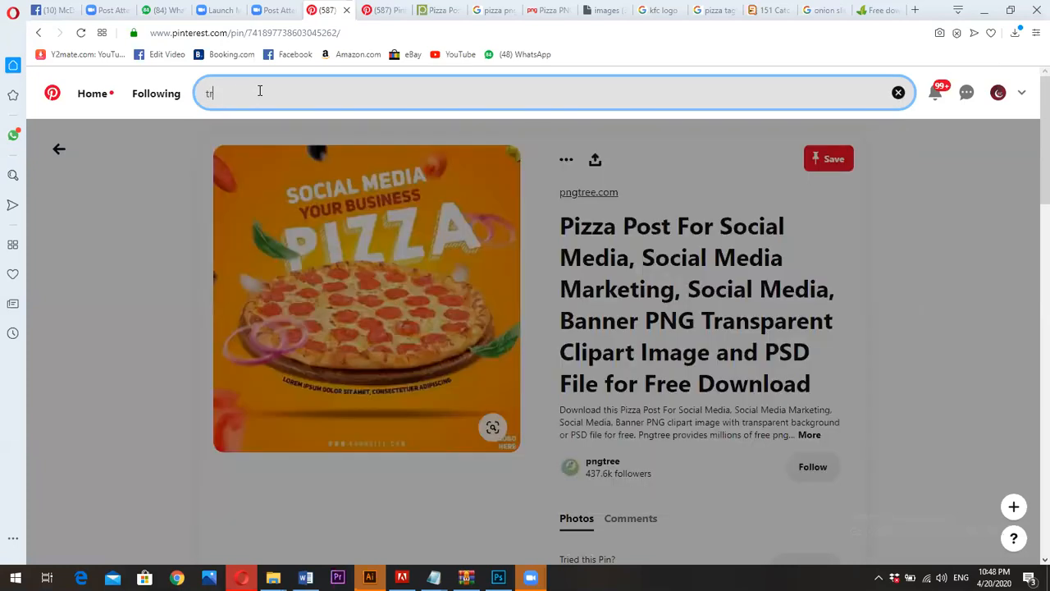
type("avel so")
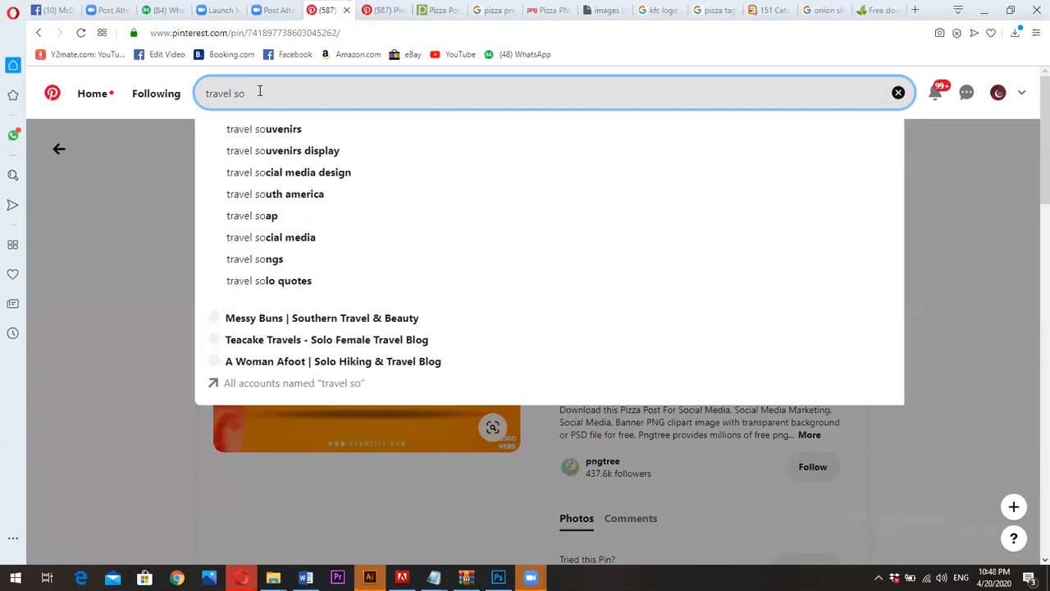
type("cial ")
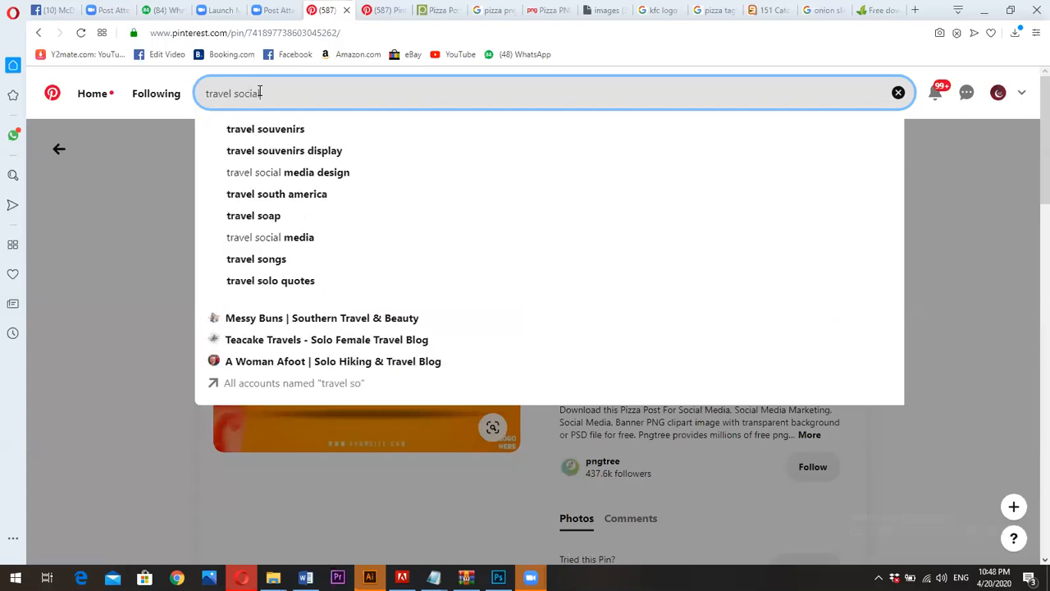
type("post")
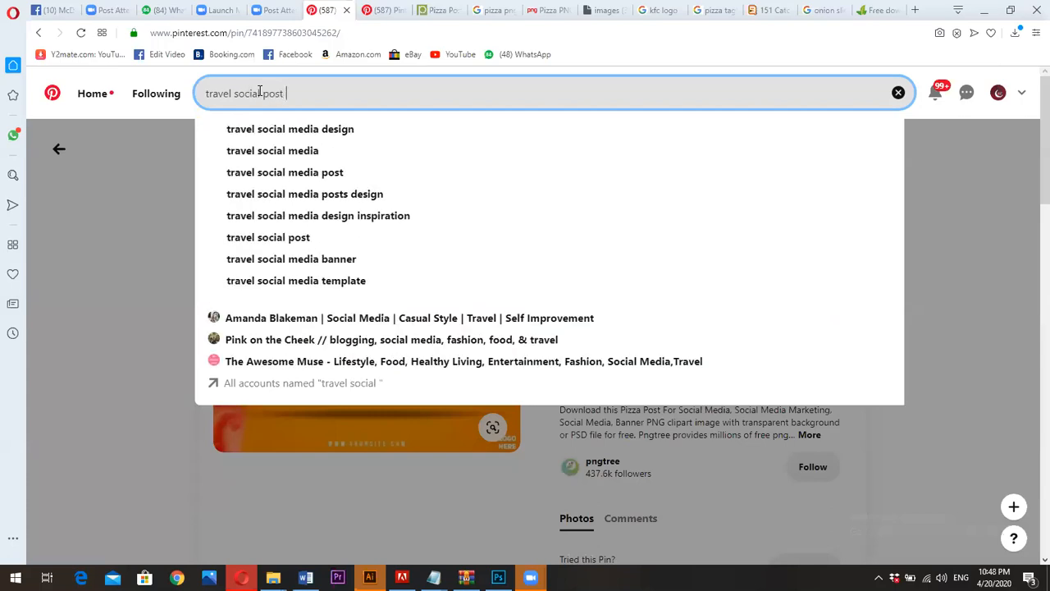
left_click(322, 130)
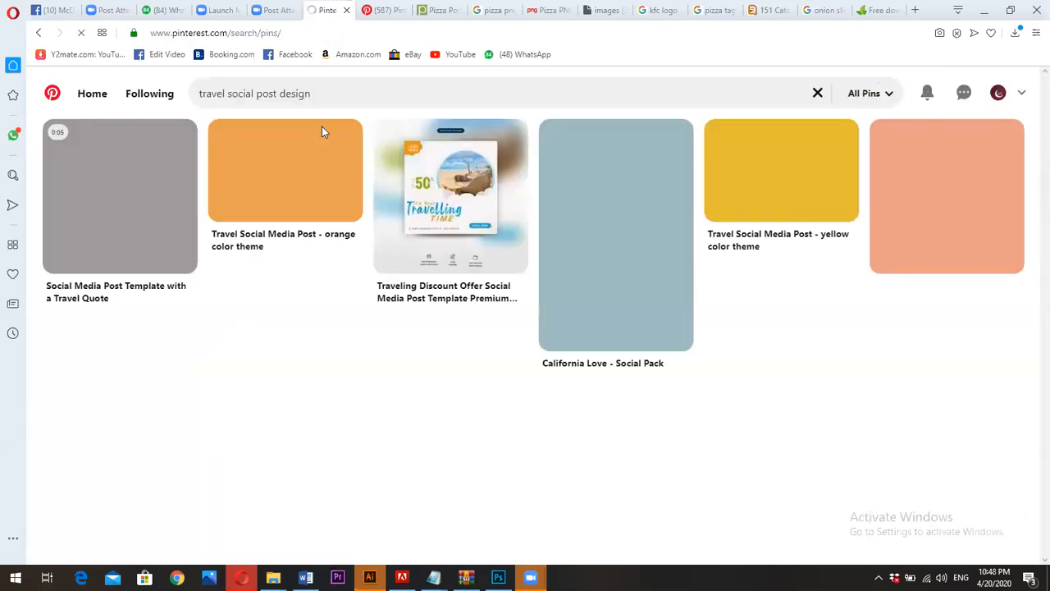
left_click(446, 213)
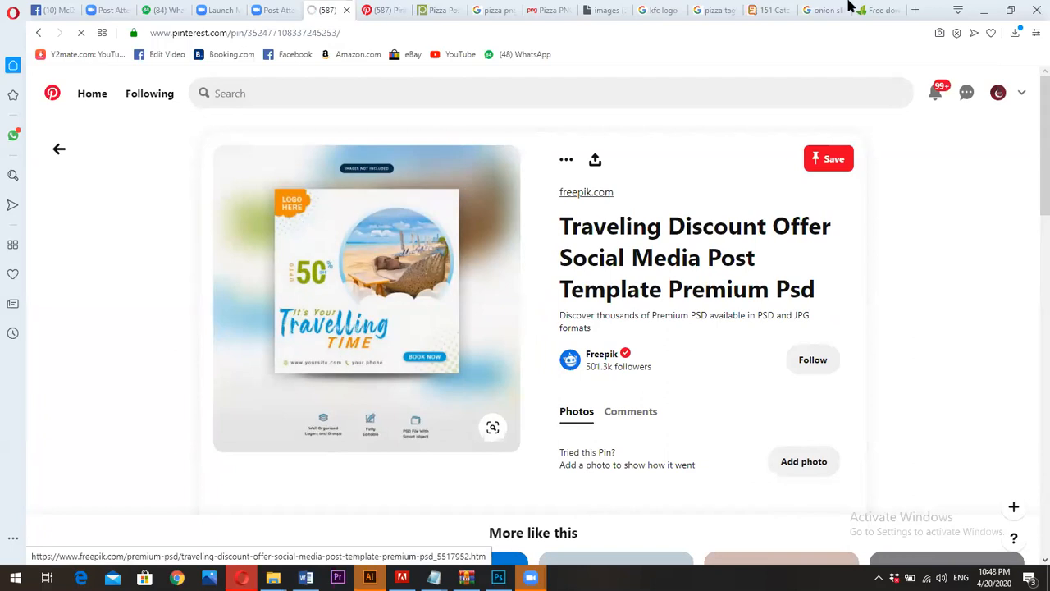
Search Google for "travel tagline" in a new browser tab
left_click(876, 10)
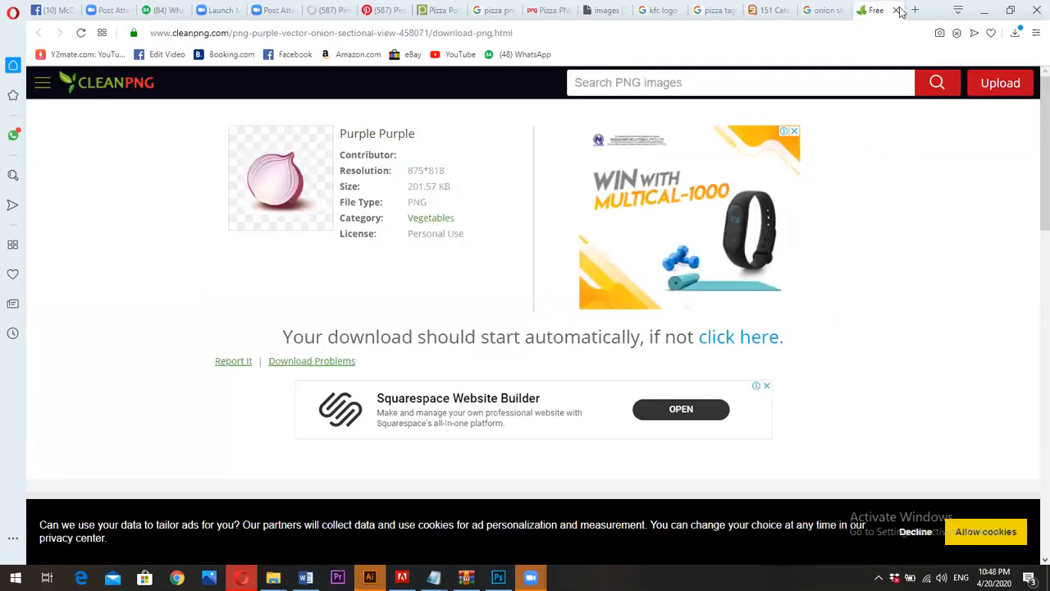
left_click(914, 12)
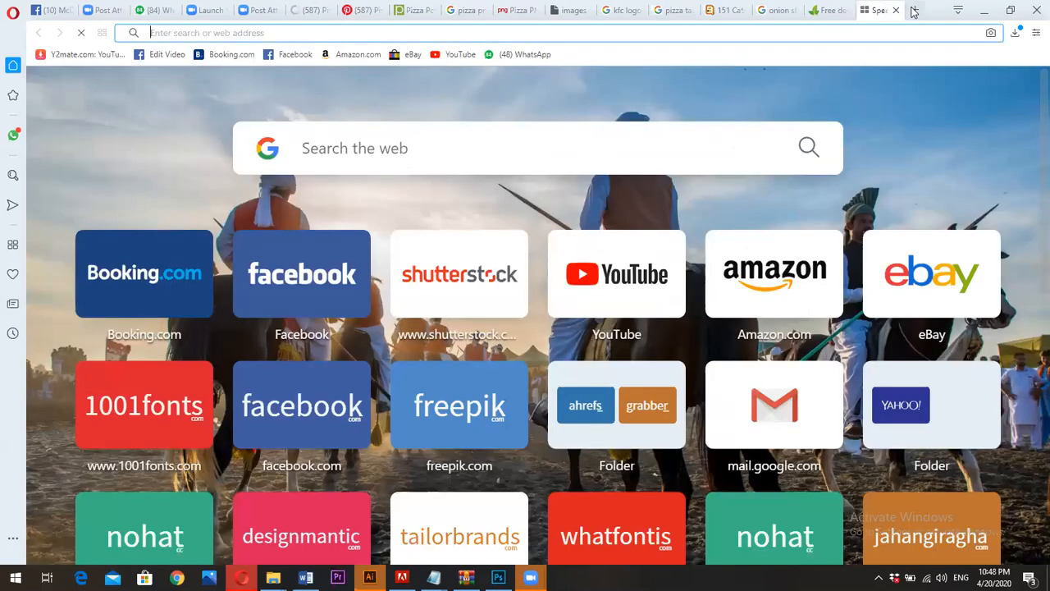
type("travel")
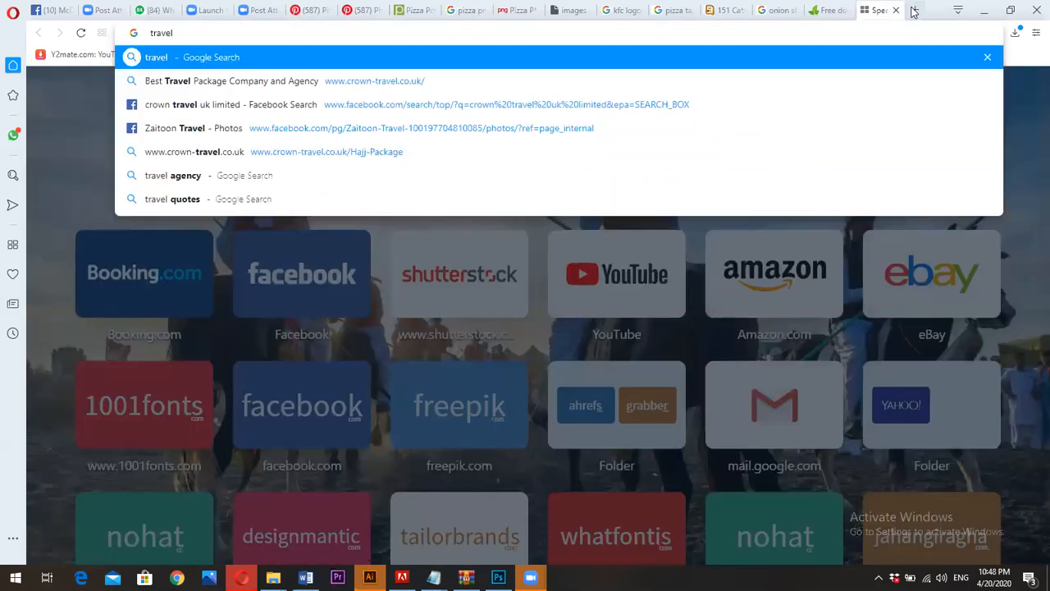
type(" tagline")
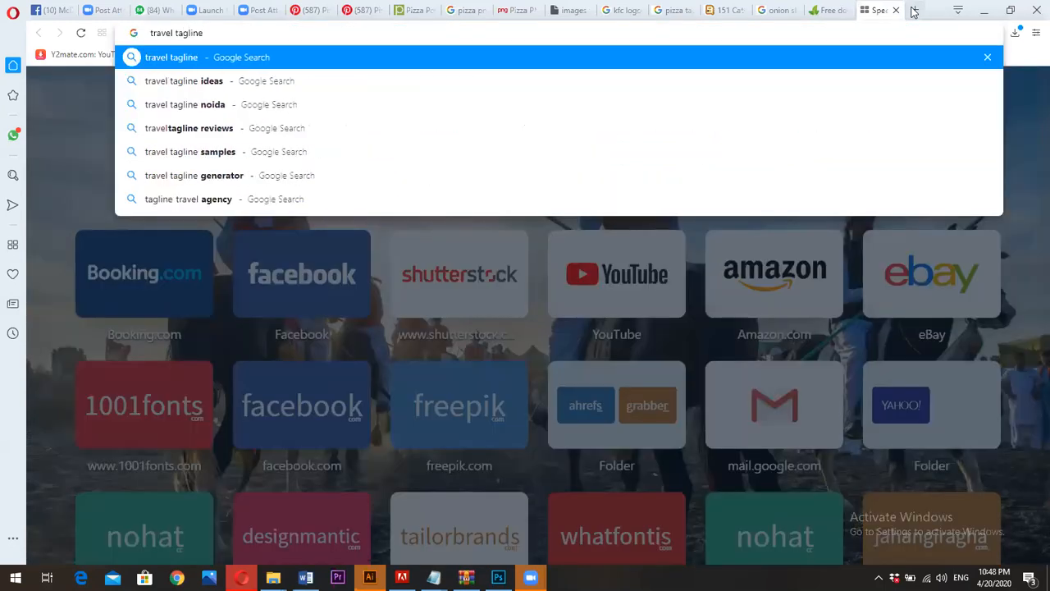
key("Return")
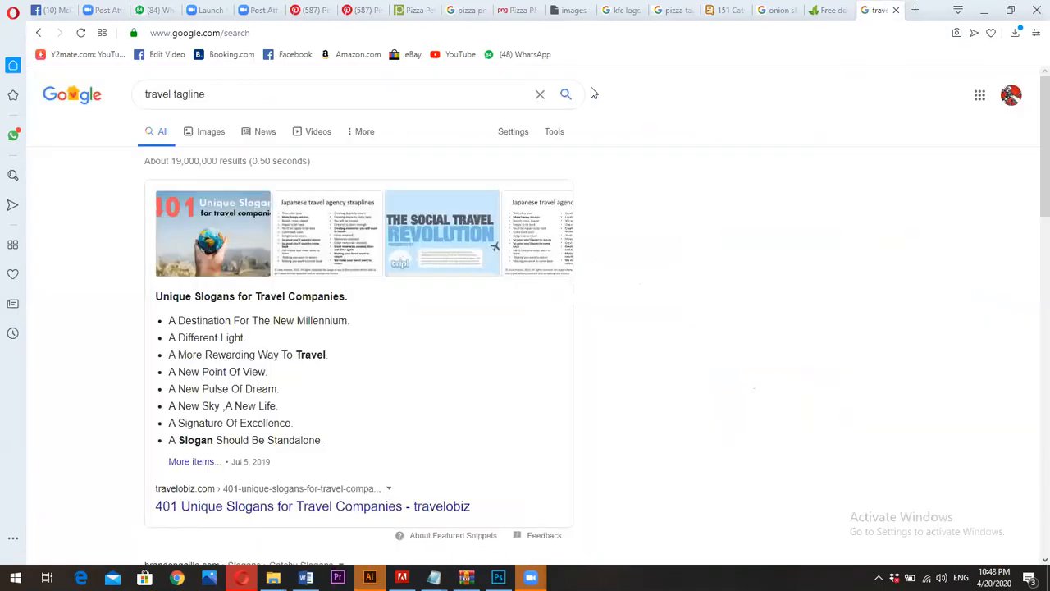
Open the travelobiz article "401 Unique Slogans for Travel Companies" and look through it for taglines
scroll(302, 283, "down", 2)
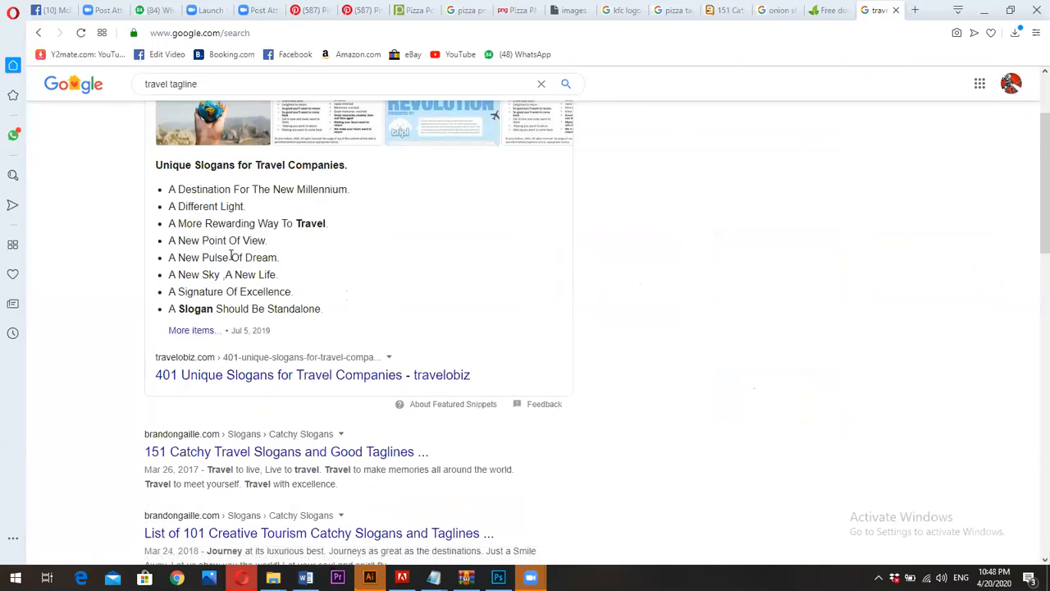
left_click(258, 374)
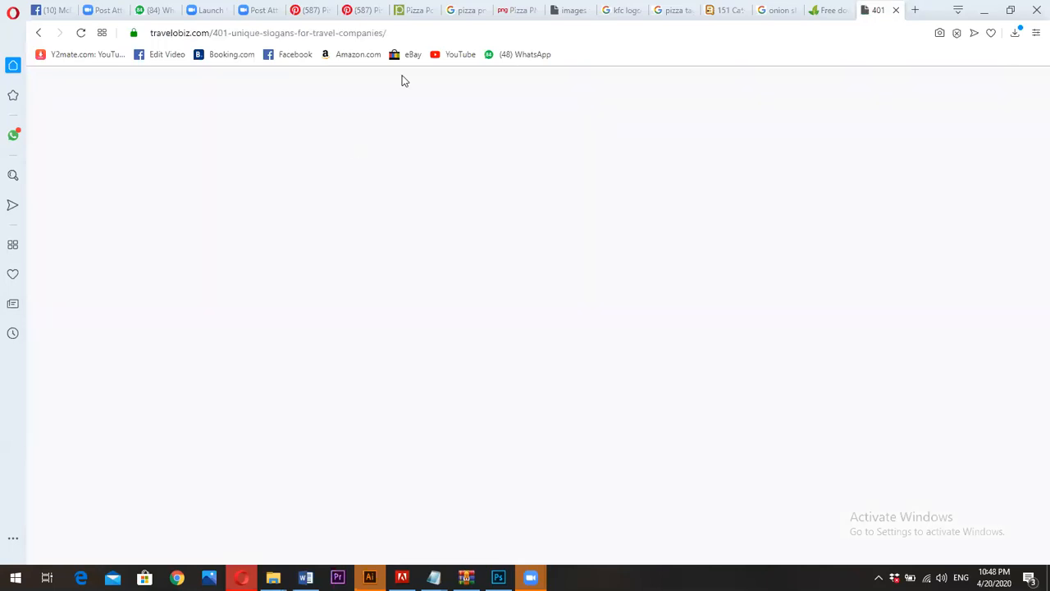
scroll(368, 286, "down", 8)
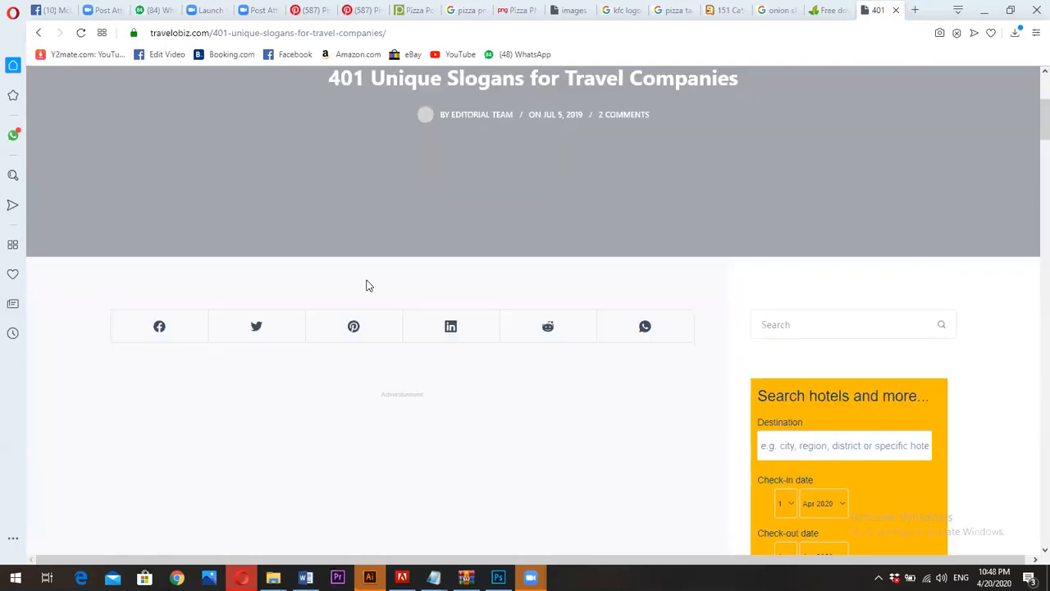
Look through the travel slogan list, glance back at the onion and Pinterest pizza references, and dismiss the article's newsletter pop-up
scroll(366, 284, "down", 3)
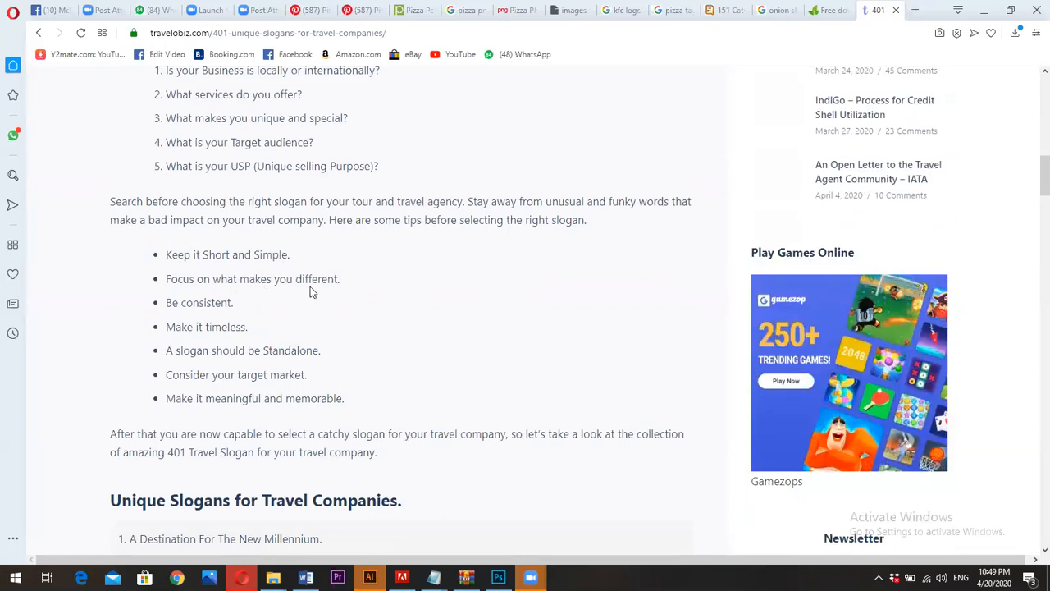
scroll(276, 312, "down", 4)
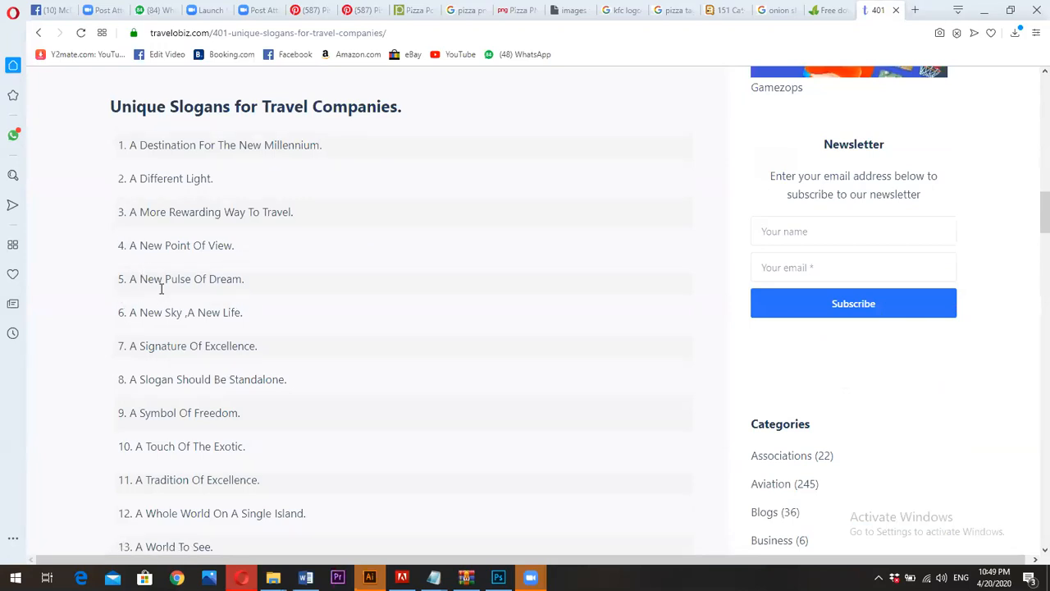
left_click(806, 8)
left_click(775, 8)
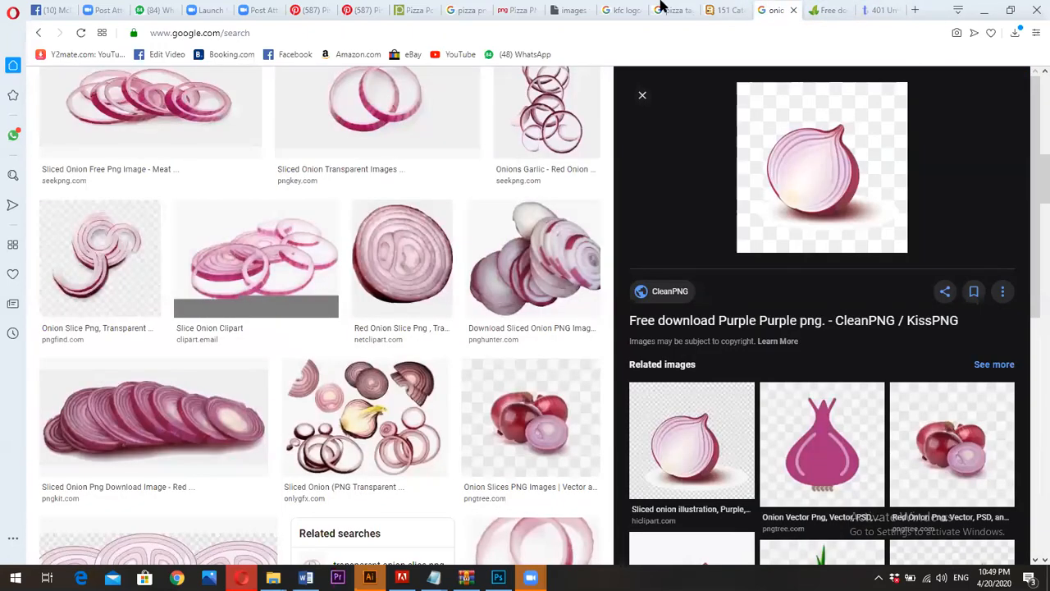
left_click(358, 10)
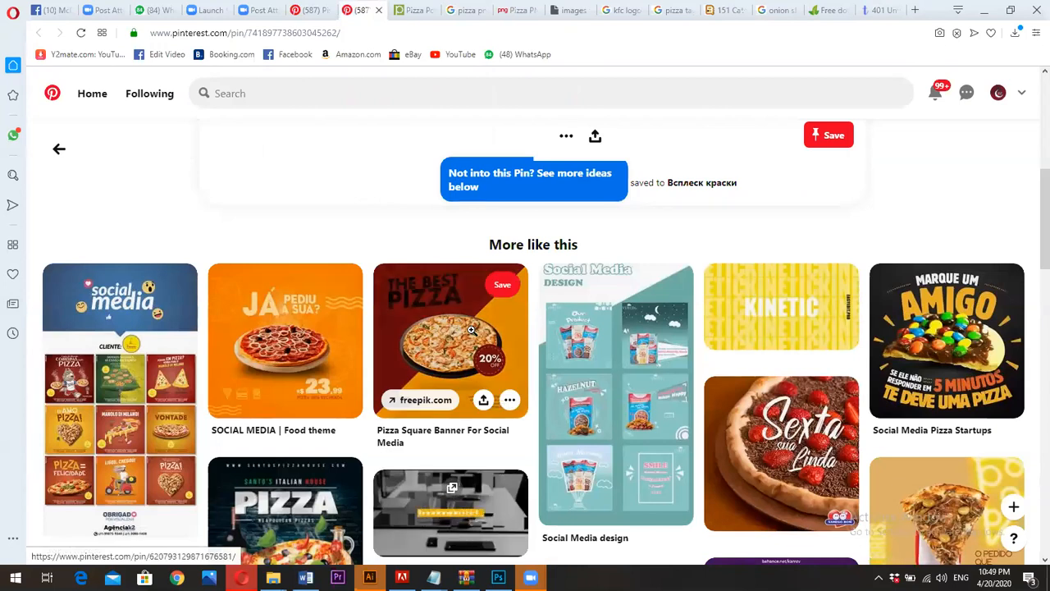
left_click(875, 8)
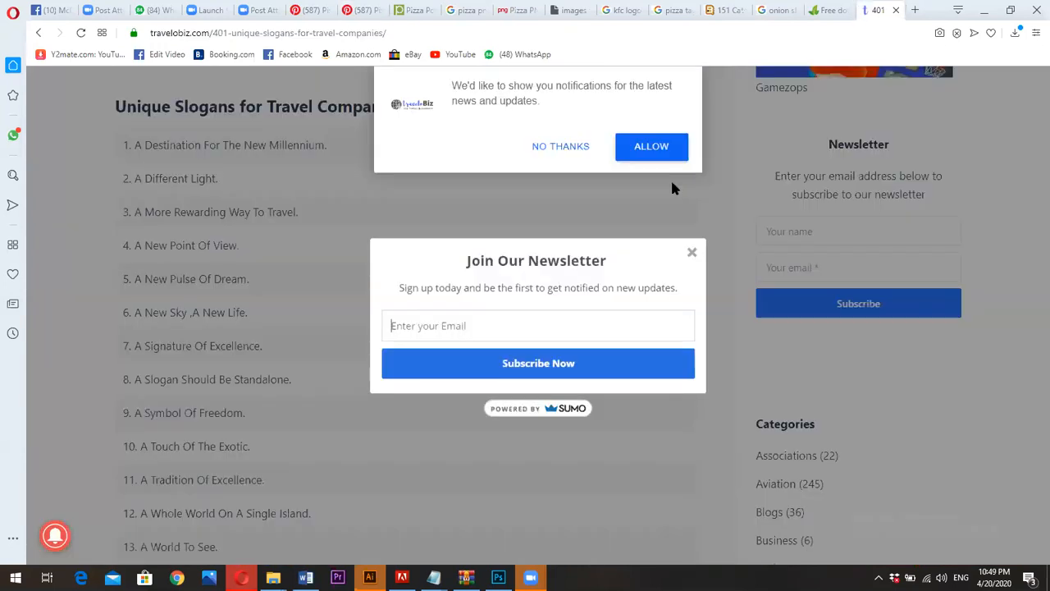
left_click(690, 254)
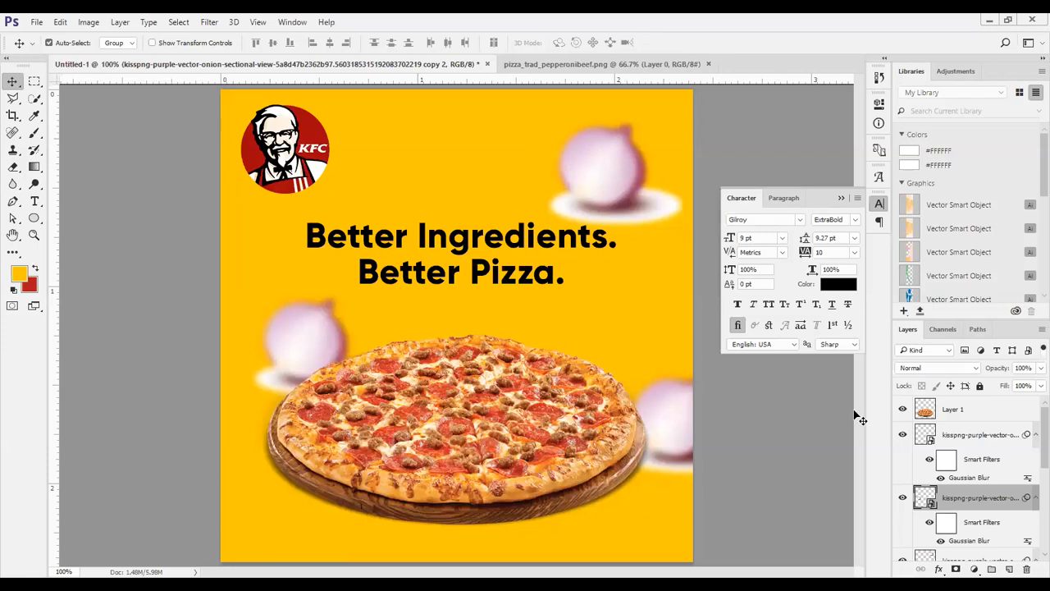
Delete two blurred onion layers and place a sharp onion image, scaled to about 8.45%, in the upper-right area of the post
key("Delete")
key("Delete")
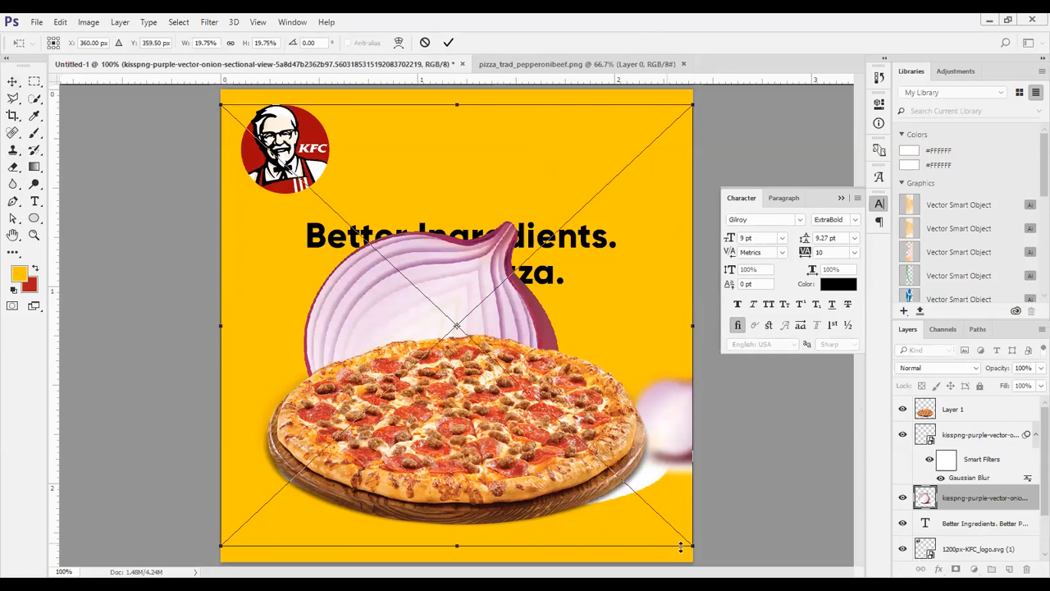
left_click_drag(681, 546, 544, 420)
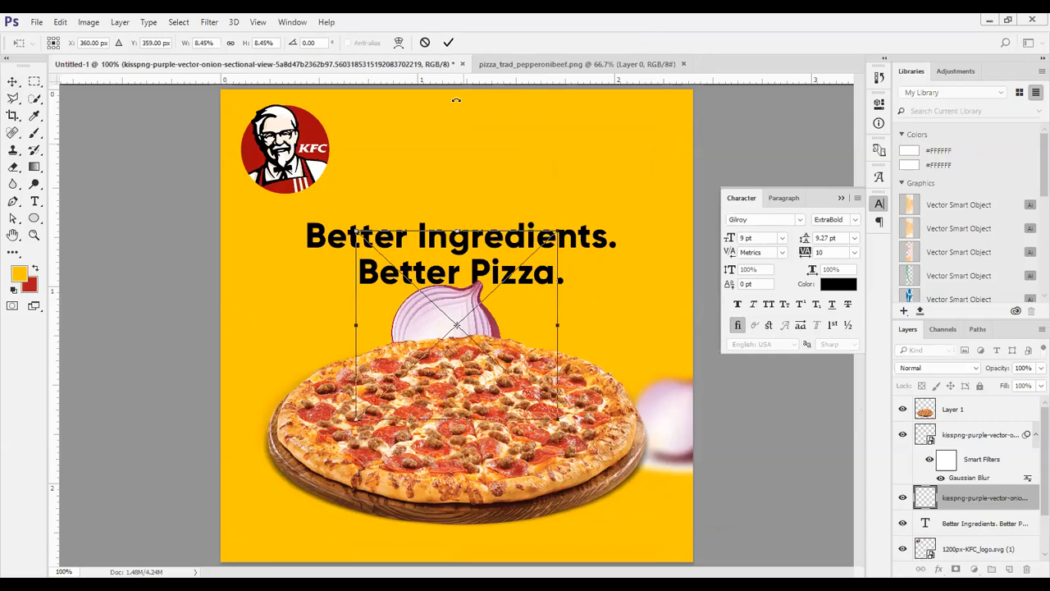
left_click(448, 42)
left_click_drag(457, 312, 648, 97)
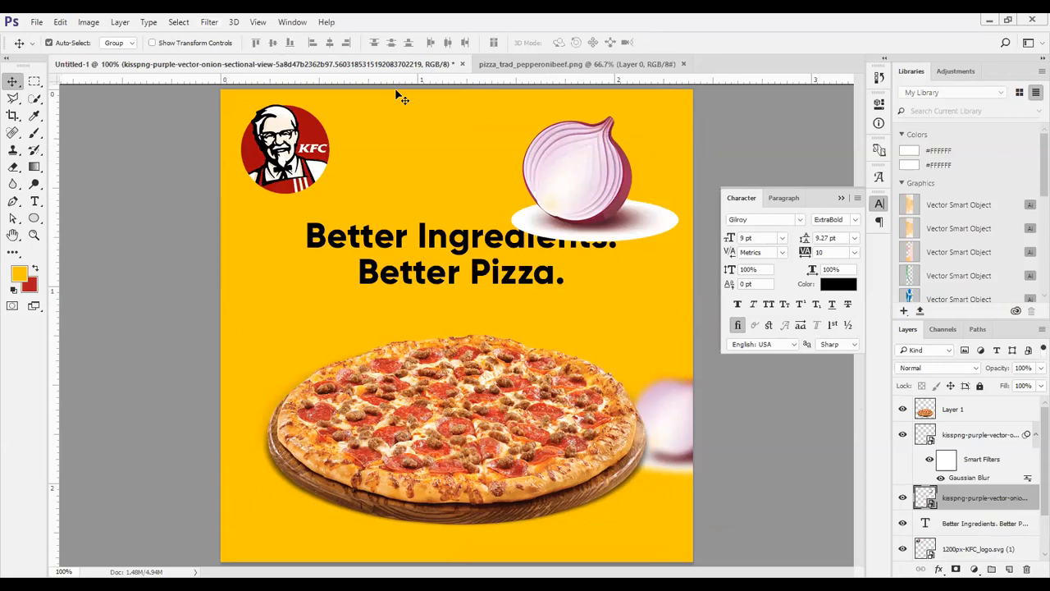
Apply a Gaussian Blur with a 5-pixel radius to the upper onion and hide its layer
key("alt+t")
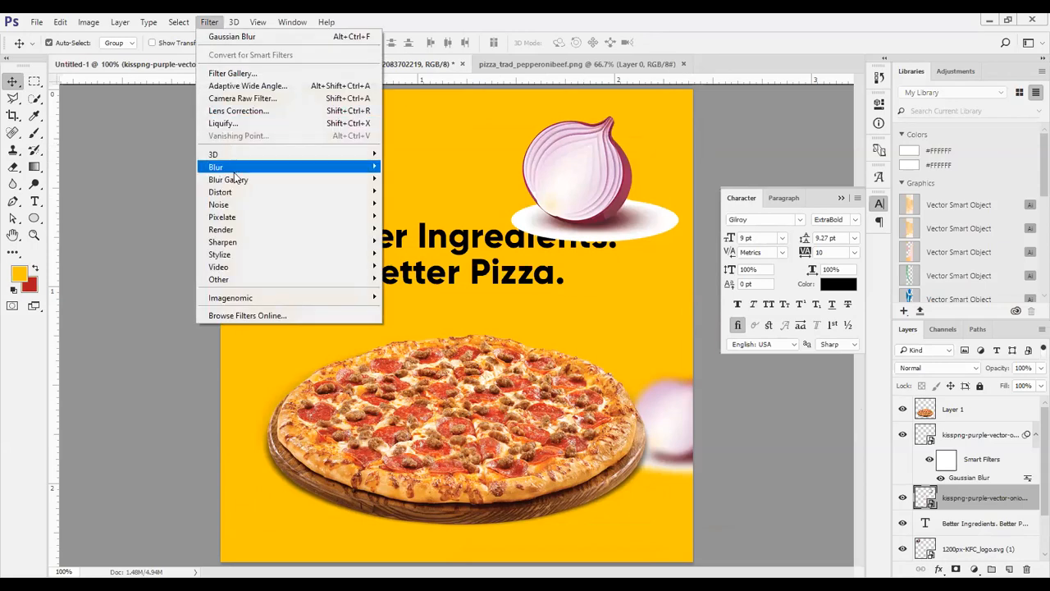
mouse_move(236, 171)
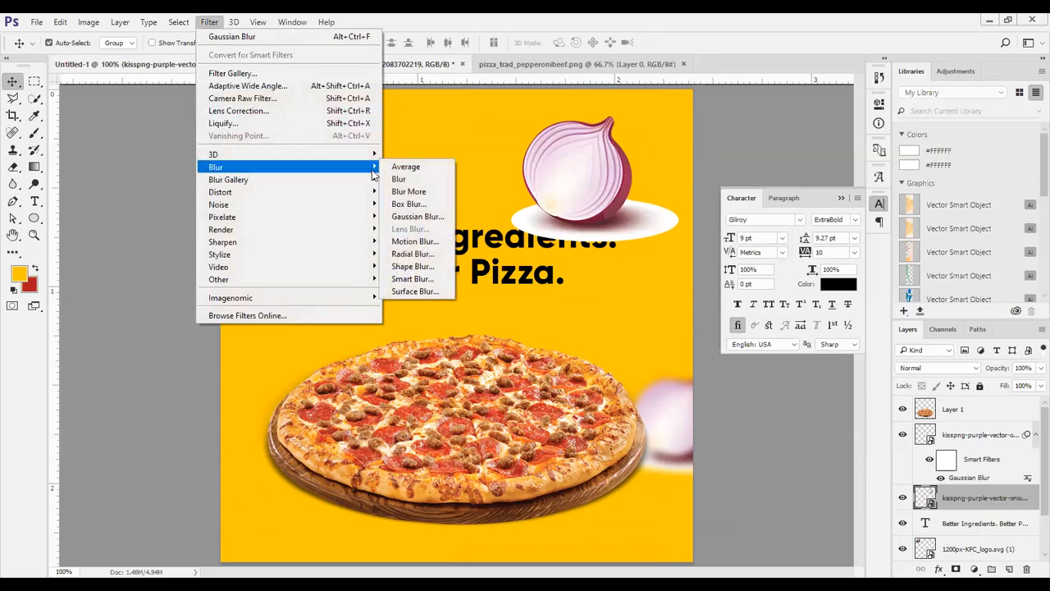
left_click(420, 217)
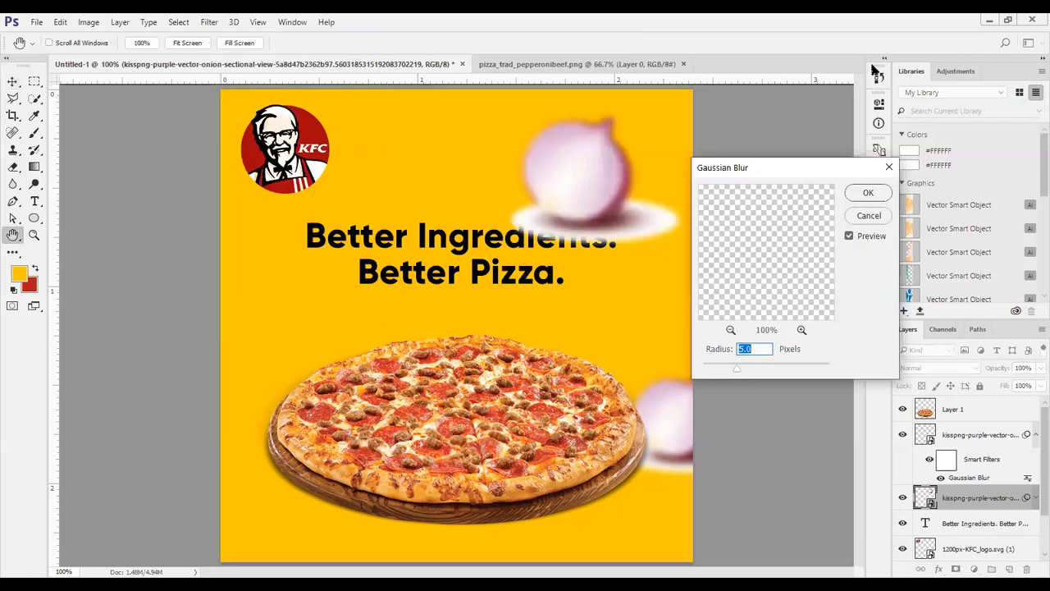
type("7")
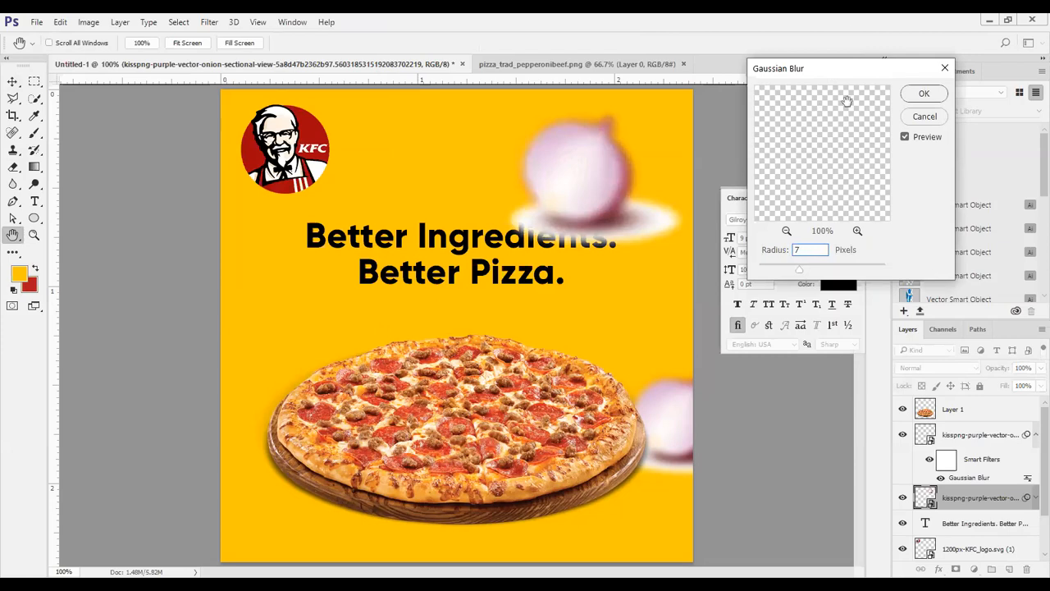
mouse_move(821, 227)
left_mouse_down()
mouse_move(858, 232)
mouse_move(791, 231)
mouse_move(804, 232)
left_mouse_up()
type("5")
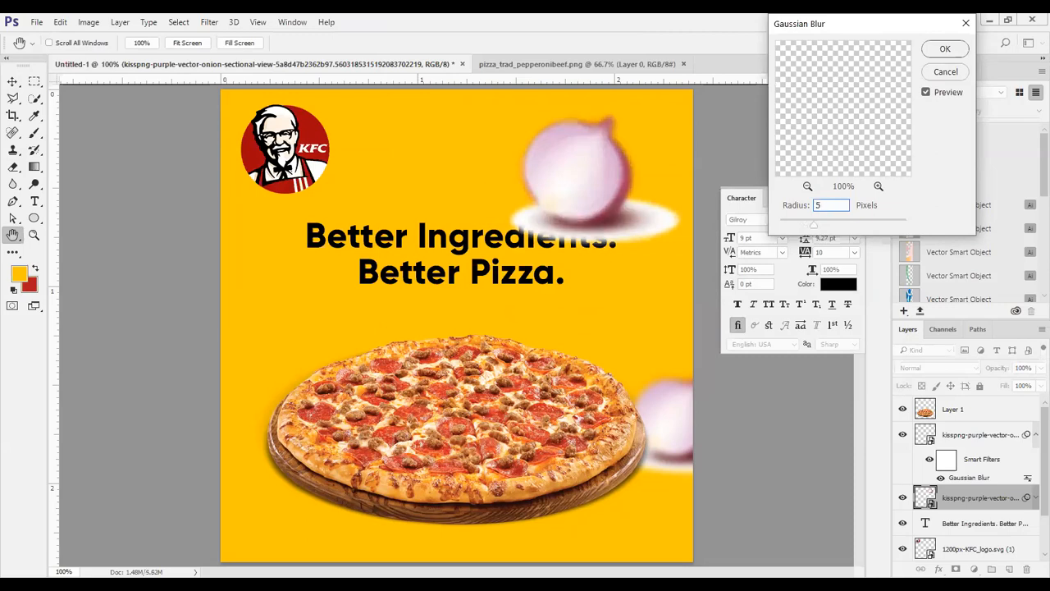
left_click(945, 51)
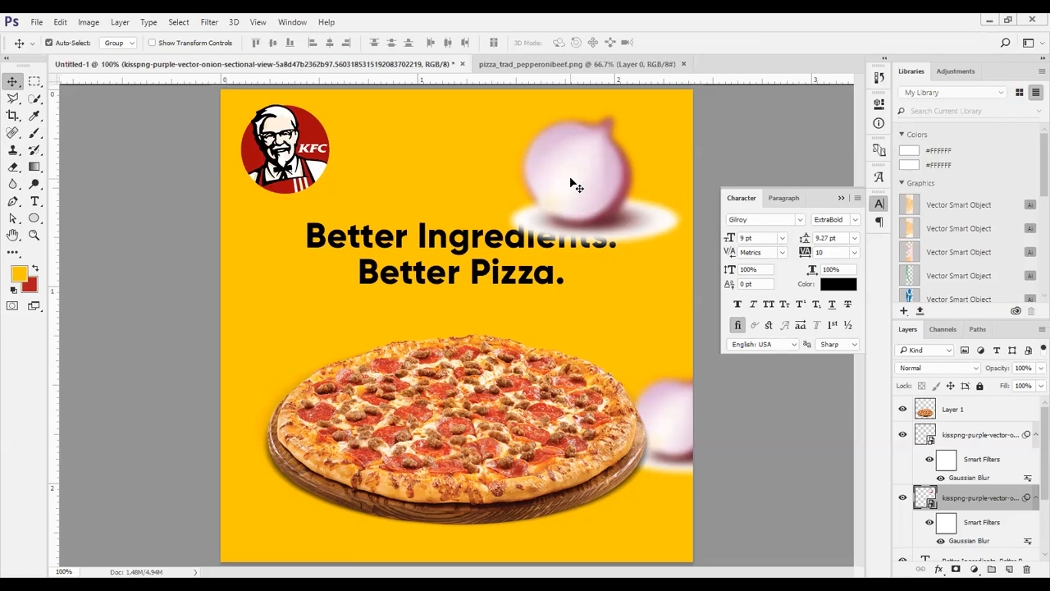
left_click(902, 498)
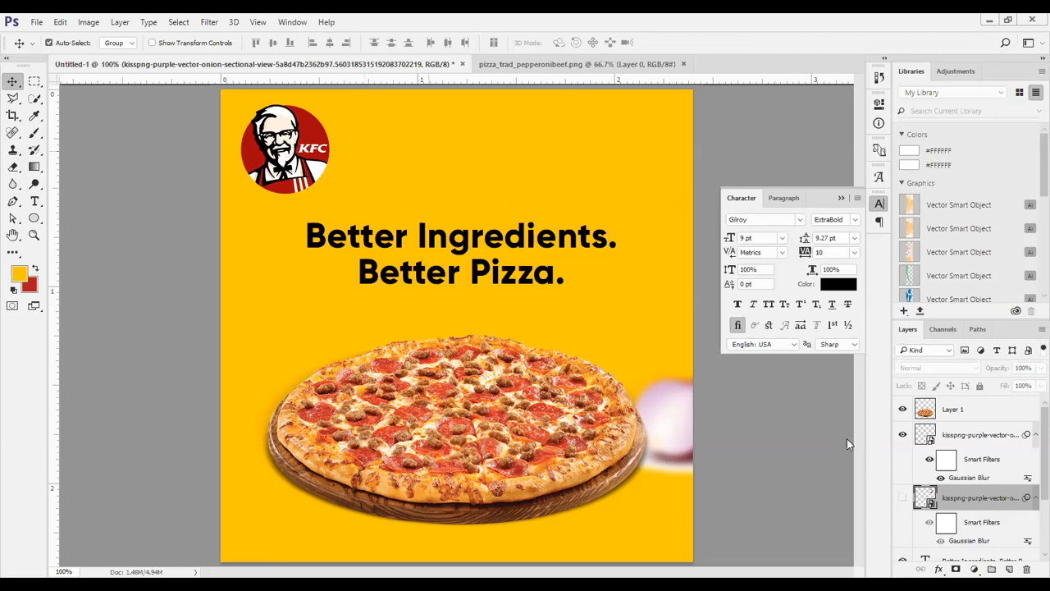
left_click(988, 415)
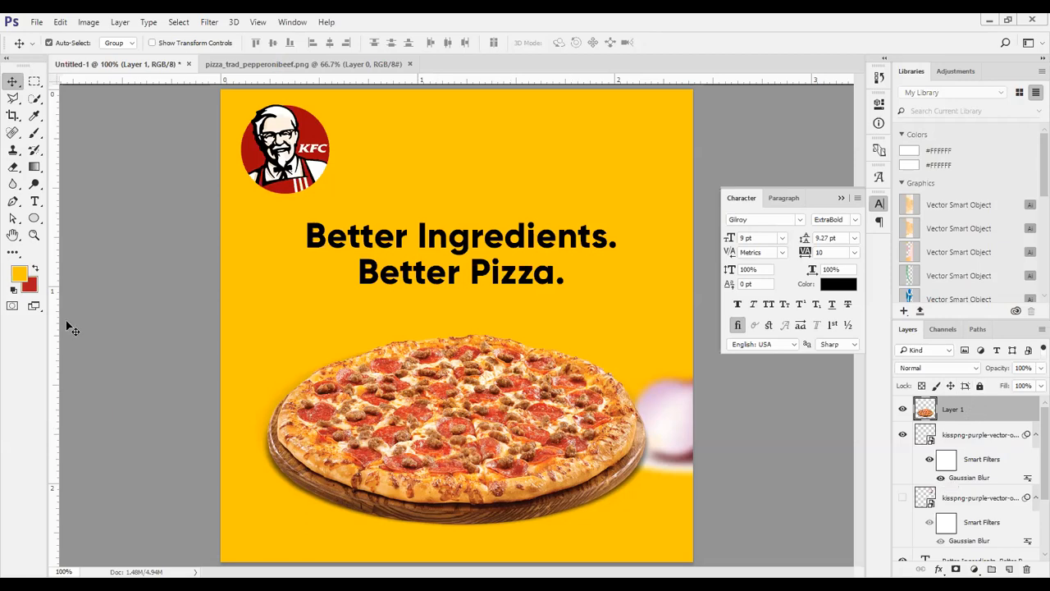
key("t")
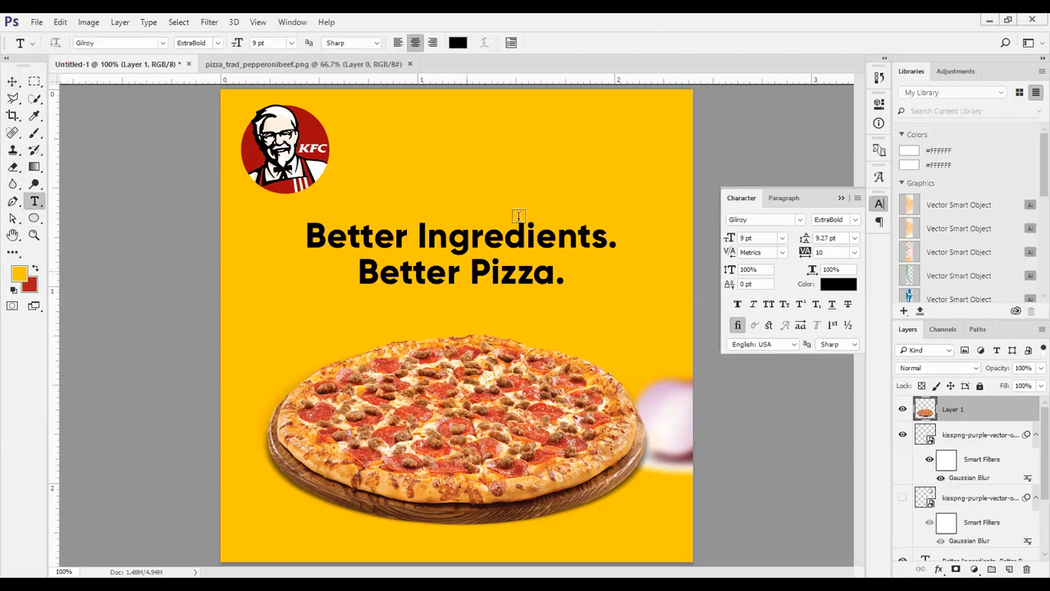
left_click(519, 215)
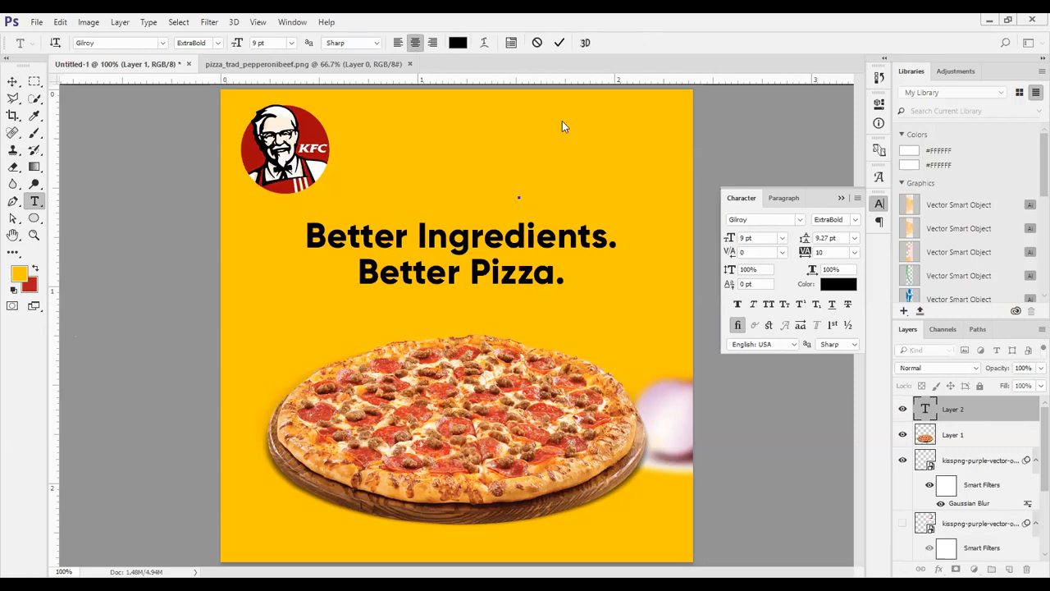
left_click(561, 41)
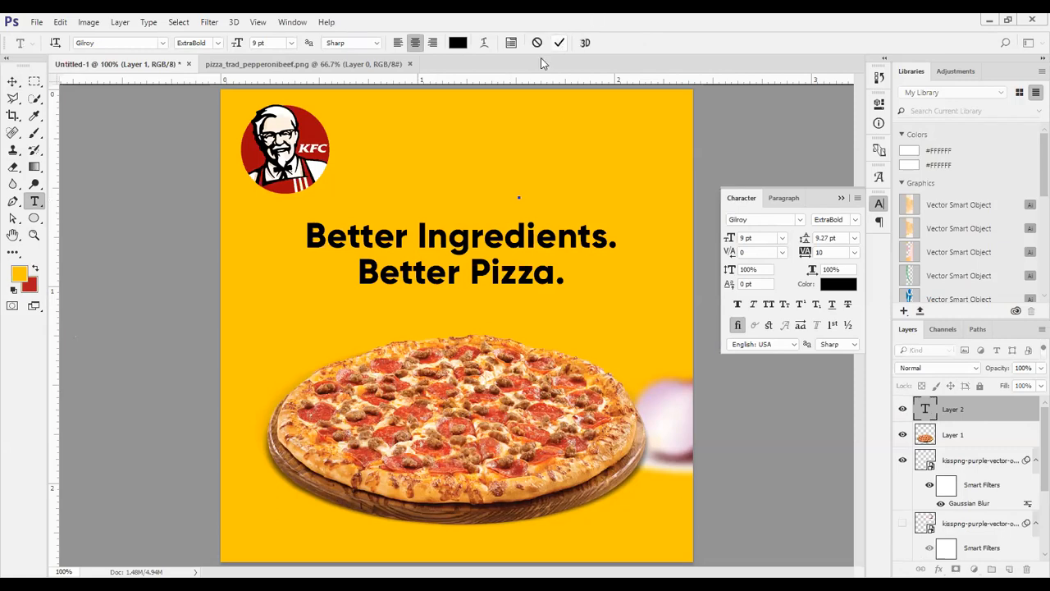
left_click(35, 217)
left_click_drag(412, 168, 548, 223)
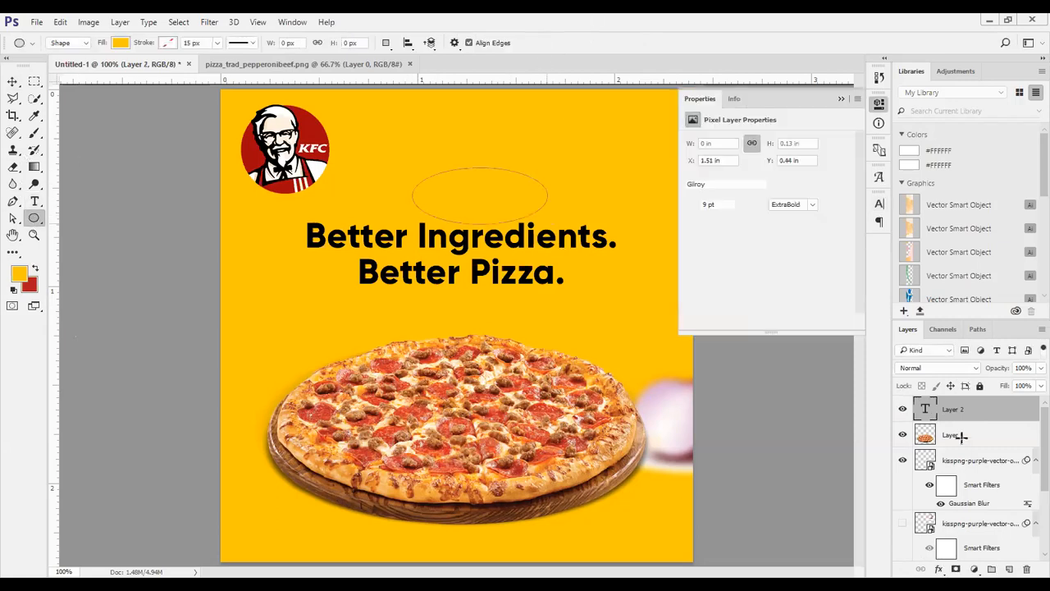
key("ctrl+z")
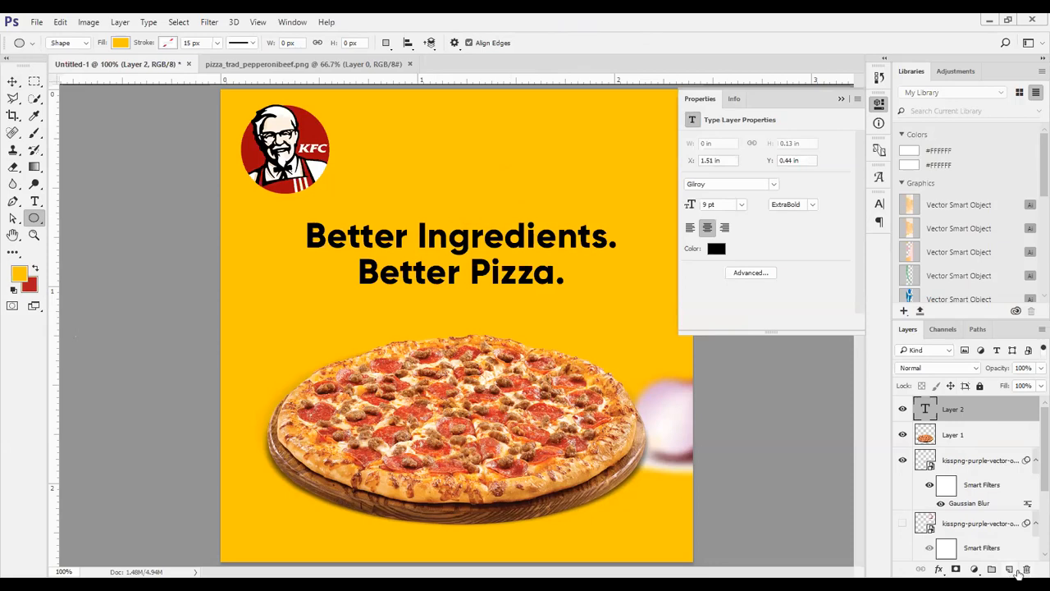
Add a new layer, set the foreground color to 000000 and fill the layer with it
left_click(1009, 569)
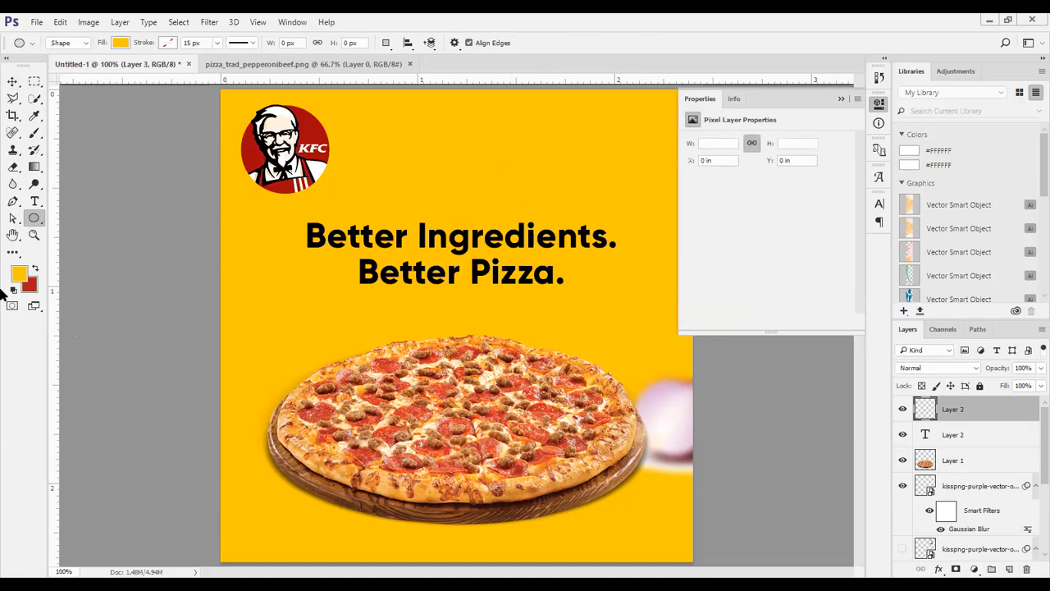
left_click(18, 276)
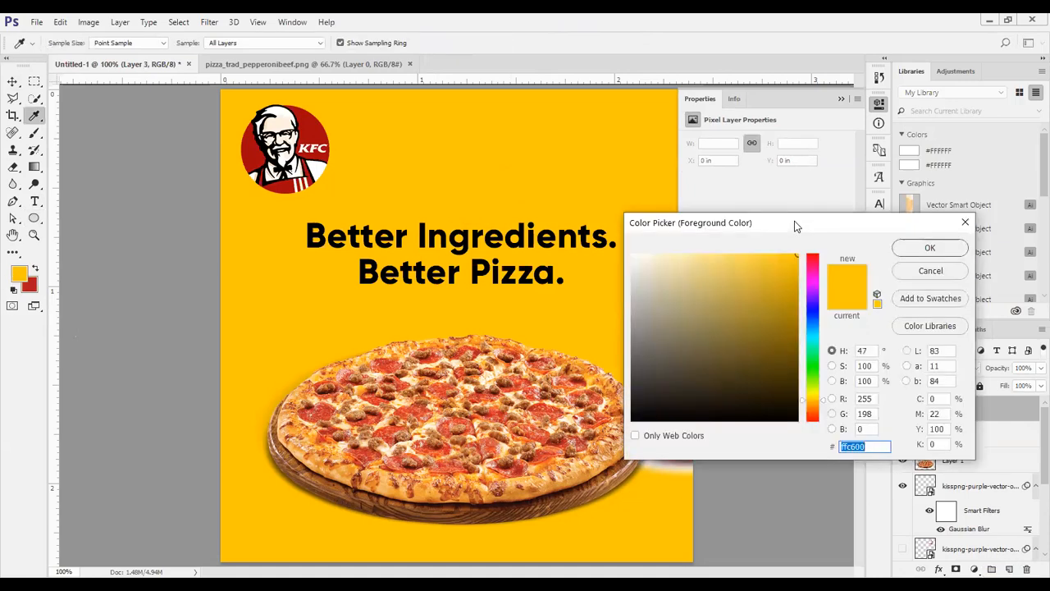
left_click_drag(696, 222, 590, 38)
type("000000")
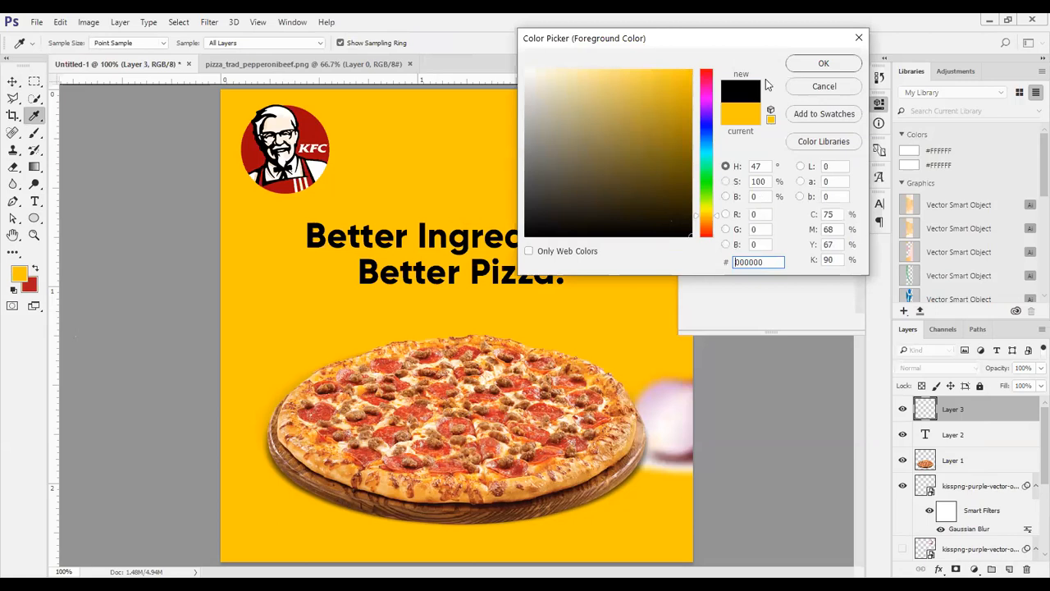
left_click(821, 63)
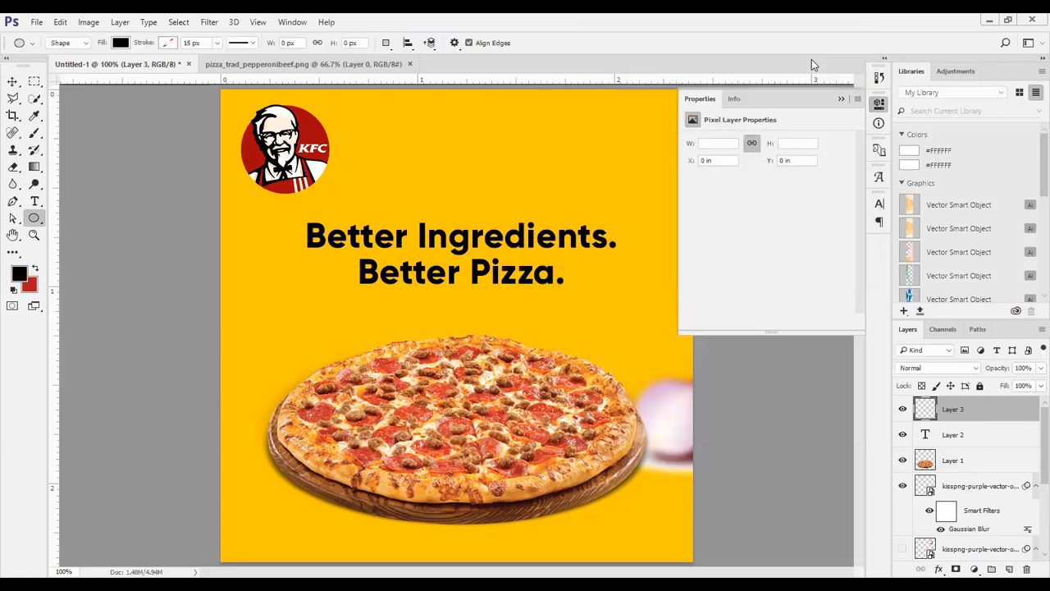
key("alt+BackSpace")
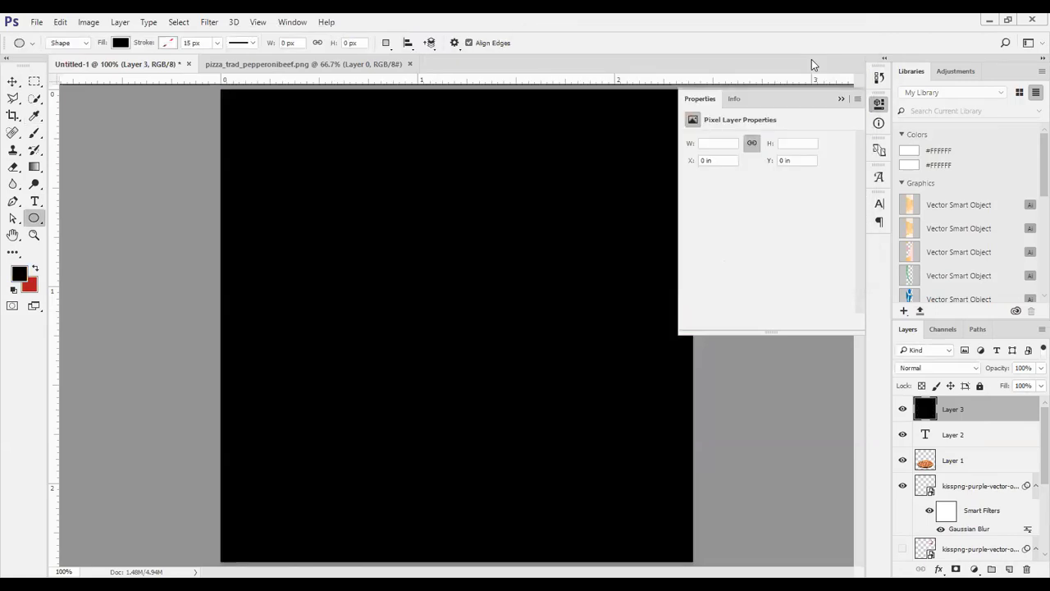
Erase the middle of the black layer with a soft 700 px eraser at 0% hardness, leaving a dark vignette around the edges
left_click(36, 135)
left_click(12, 168)
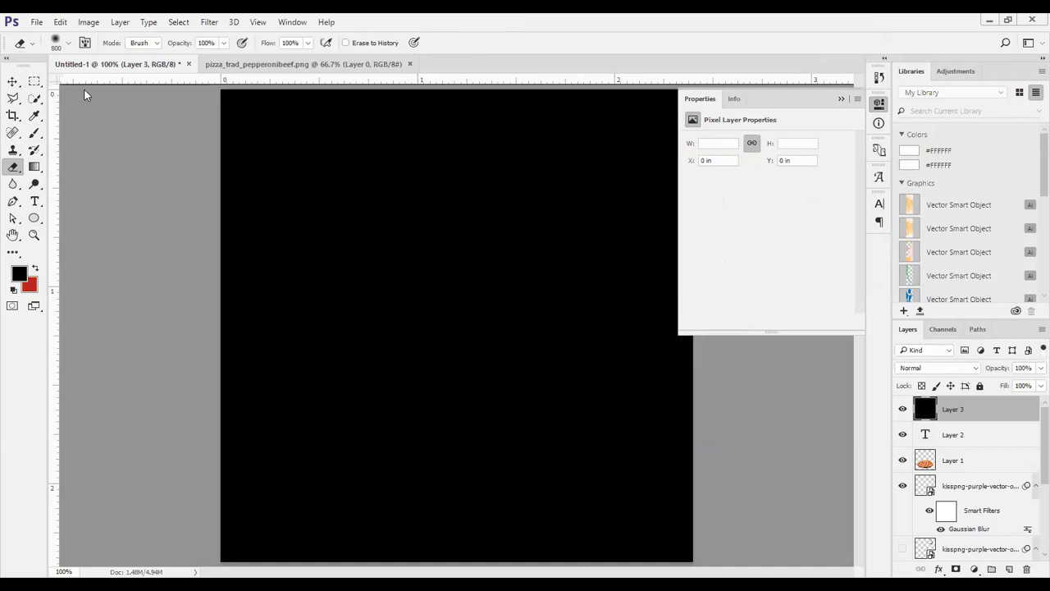
left_click(68, 44)
mouse_move(147, 85)
left_mouse_down()
mouse_move(93, 83)
mouse_move(152, 97)
mouse_move(150, 86)
left_mouse_up()
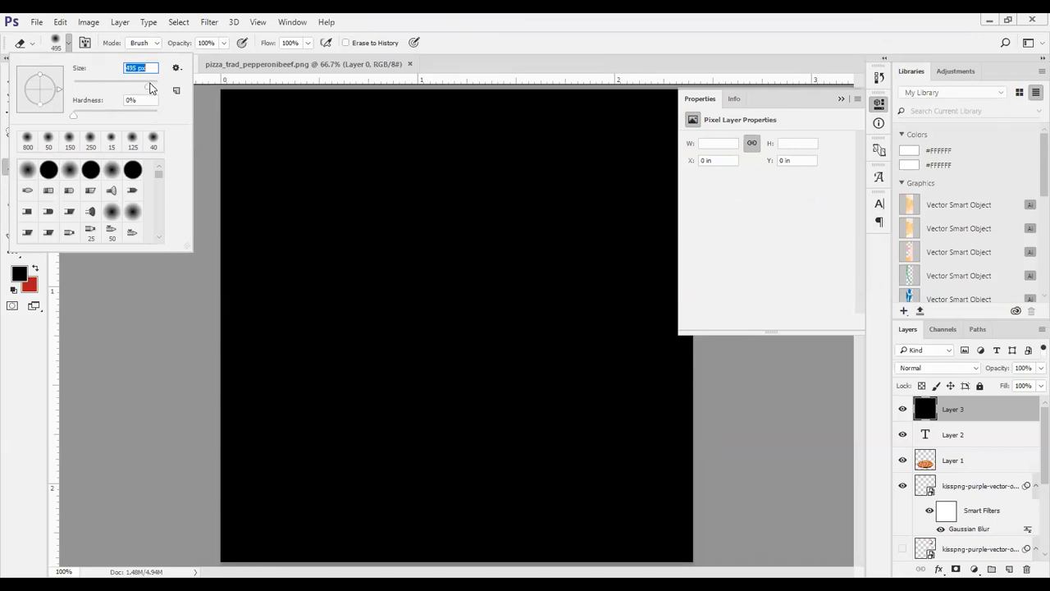
left_click(443, 318)
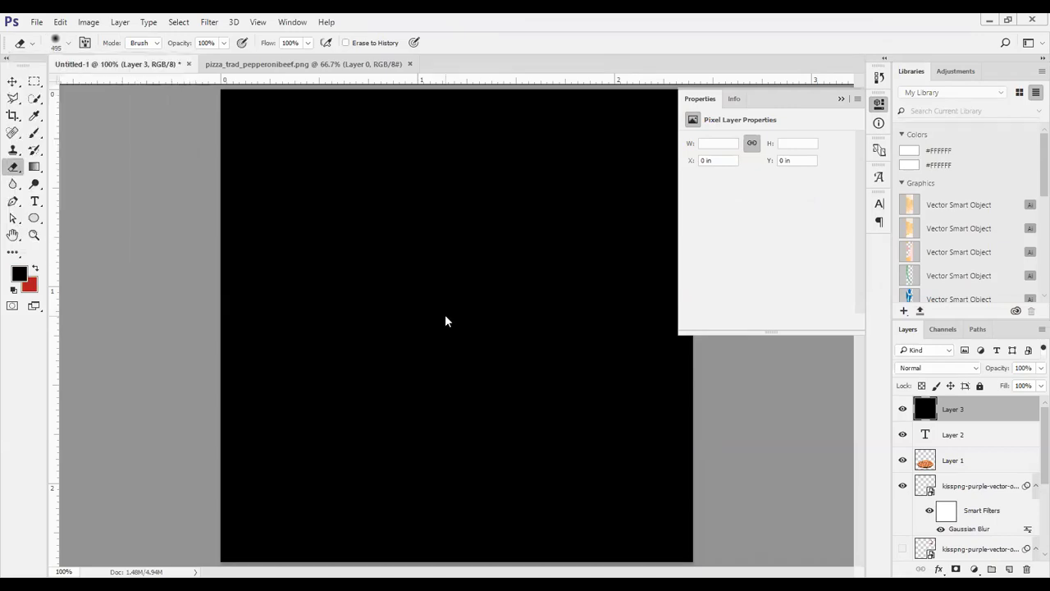
key("bracketright")
left_click(465, 321)
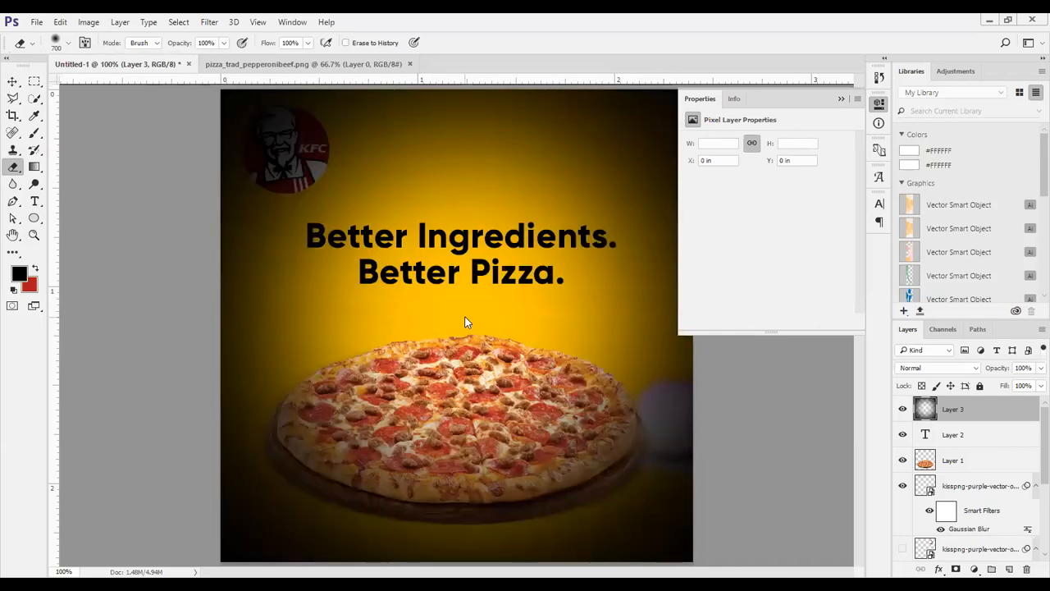
left_click(464, 322)
left_click(465, 322)
left_click(464, 321)
left_click(464, 322)
left_click(465, 322)
left_click(464, 322)
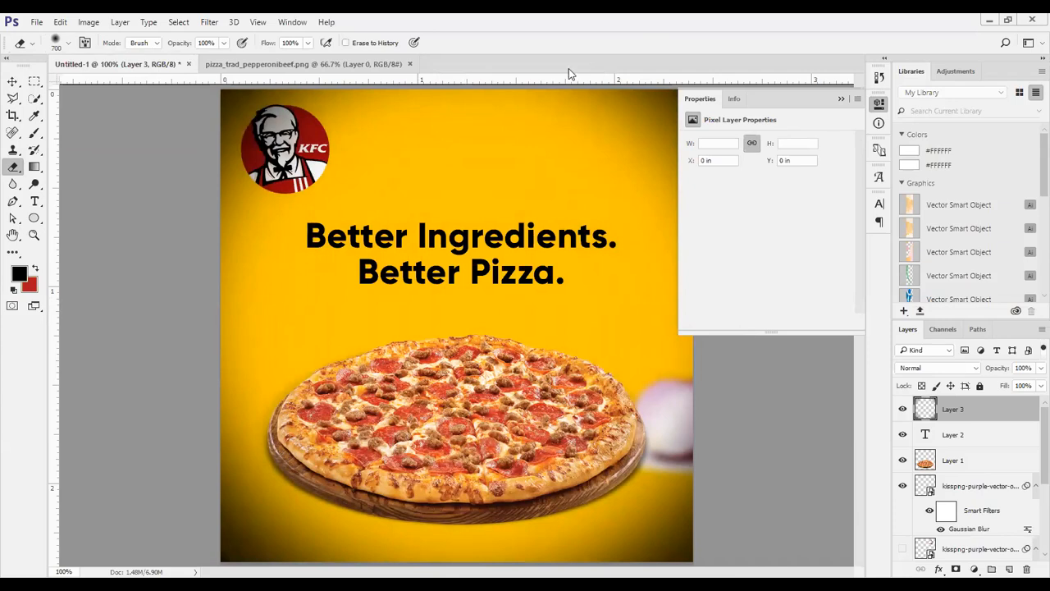
Move the vignette layer down the layer stack, below the KFC logo and above the Ellipse 1 layer
left_click_drag(968, 458, 971, 540)
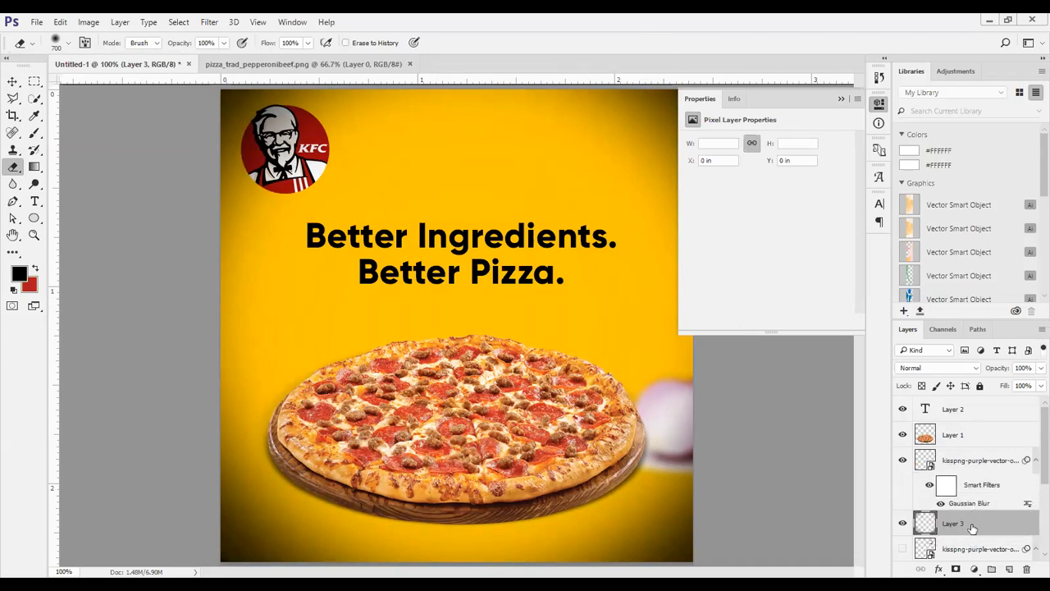
scroll(1027, 434, "down", 3)
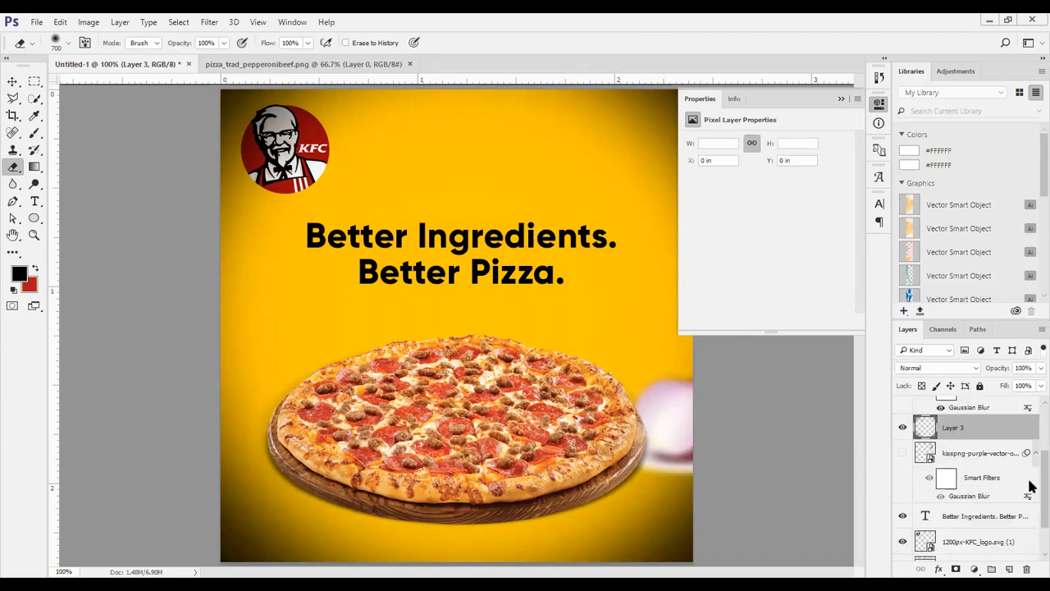
left_click_drag(977, 402, 983, 525)
scroll(980, 517, "down", 1)
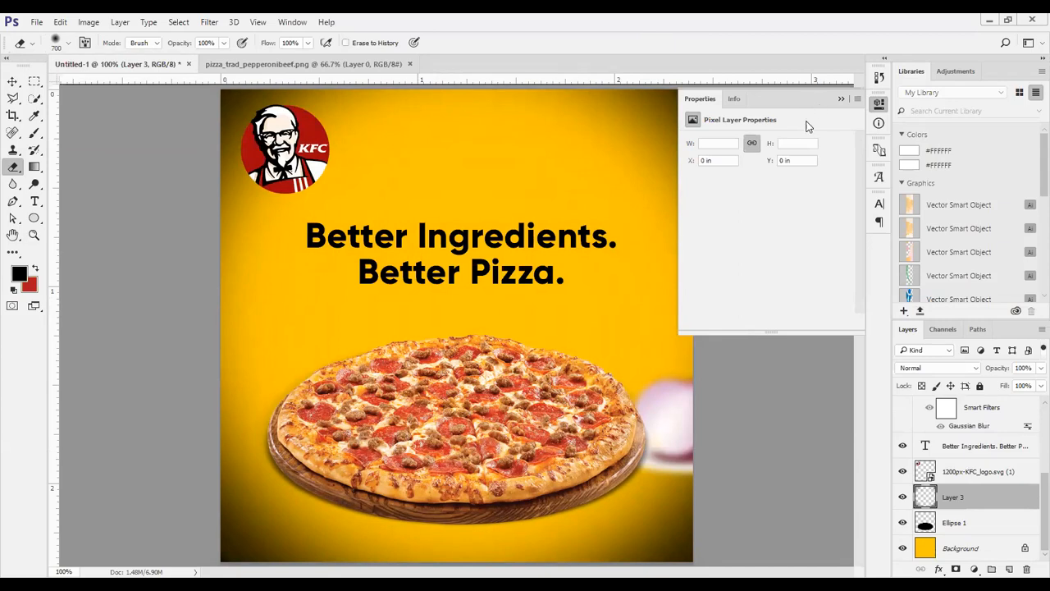
Reduce the opacity of the black vignette layer, Layer 3, to 49%
left_click_drag(999, 371, 960, 379)
left_click_drag(962, 433, 962, 444)
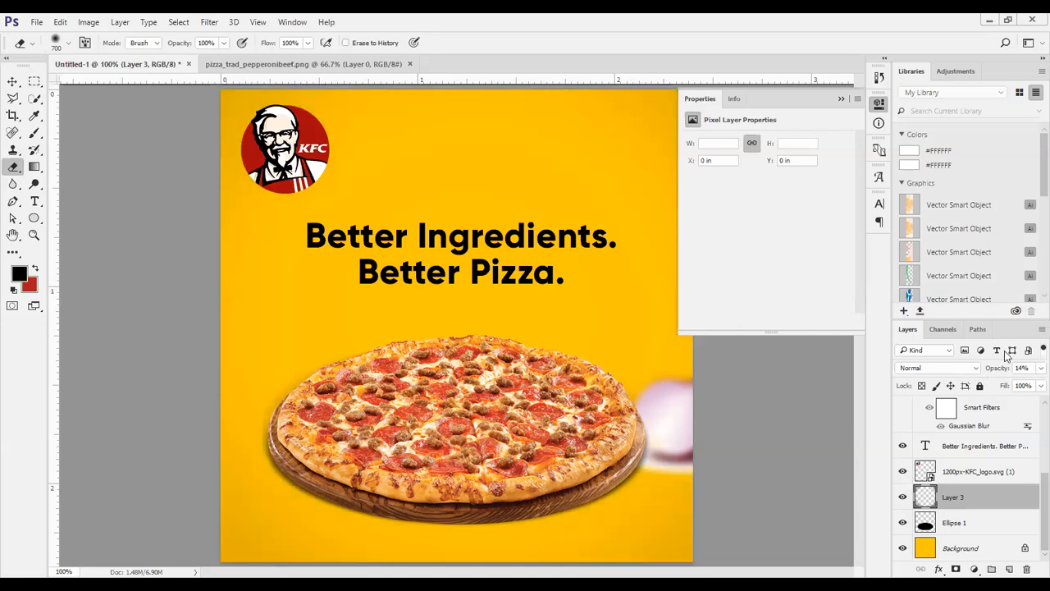
left_click_drag(1000, 371, 1029, 375)
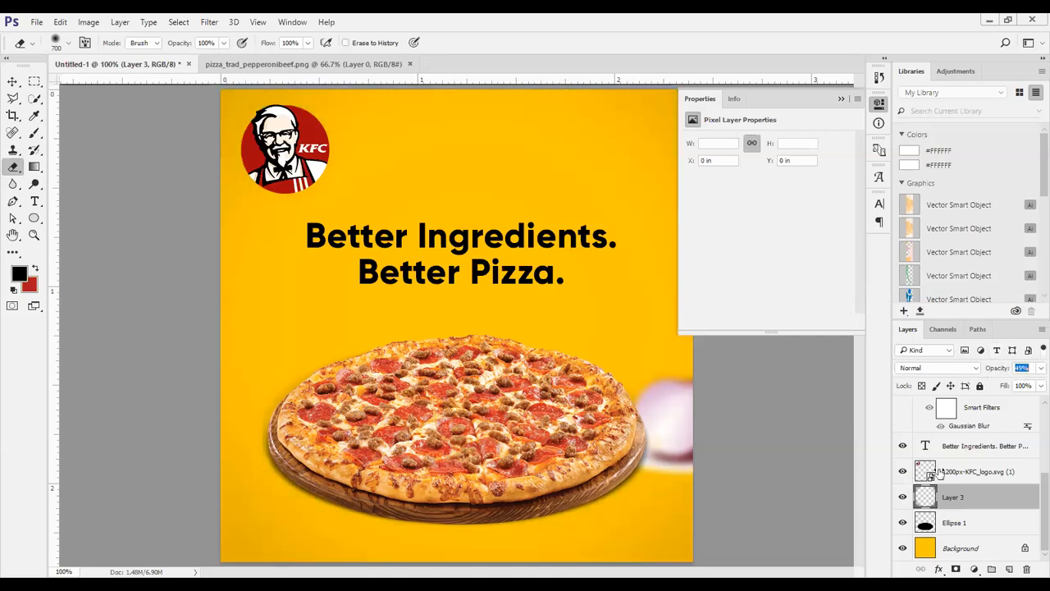
Toggle the vignette layer's visibility several times to compare the design with and without the darkened edges
left_click(902, 497)
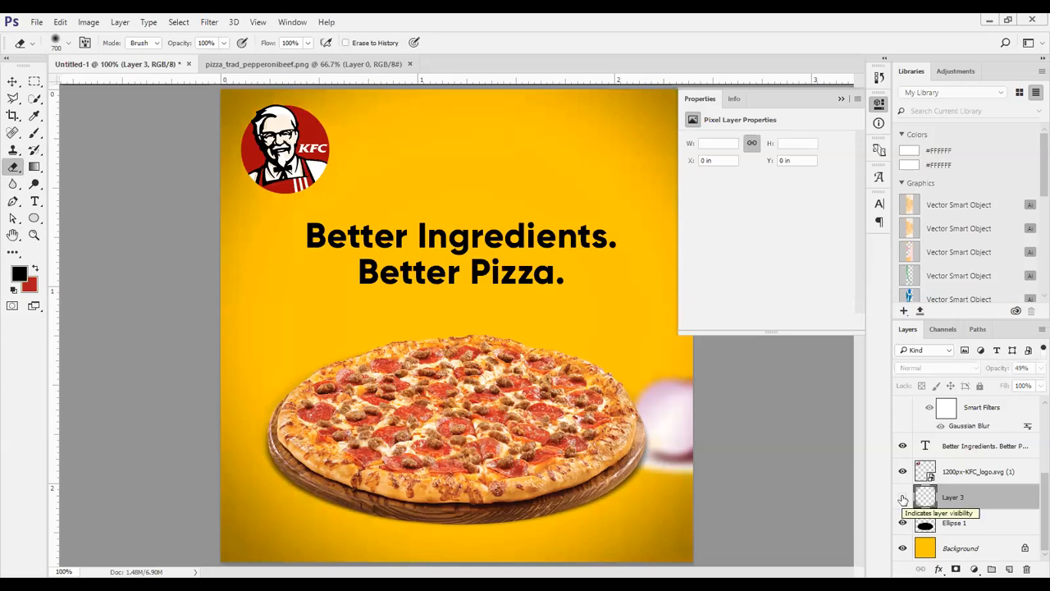
left_click(902, 498)
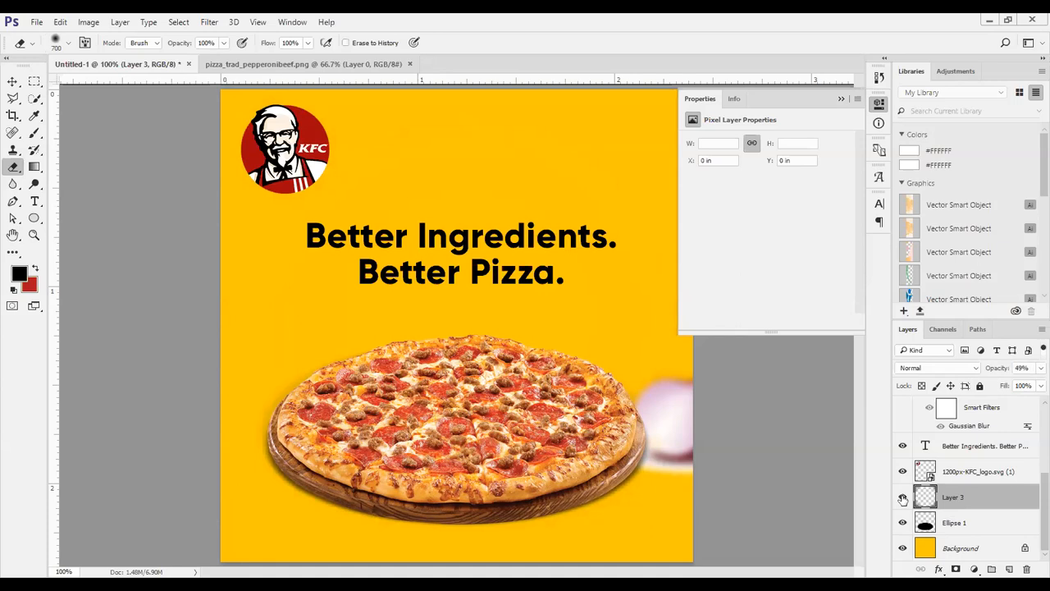
left_click(902, 498)
left_click(902, 497)
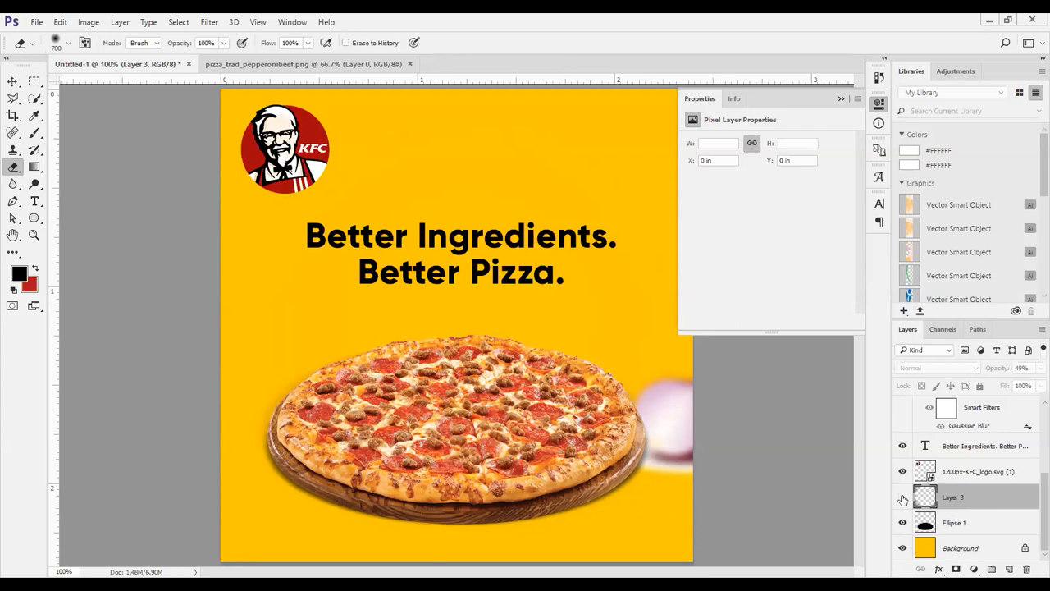
left_click(902, 498)
left_click(902, 498)
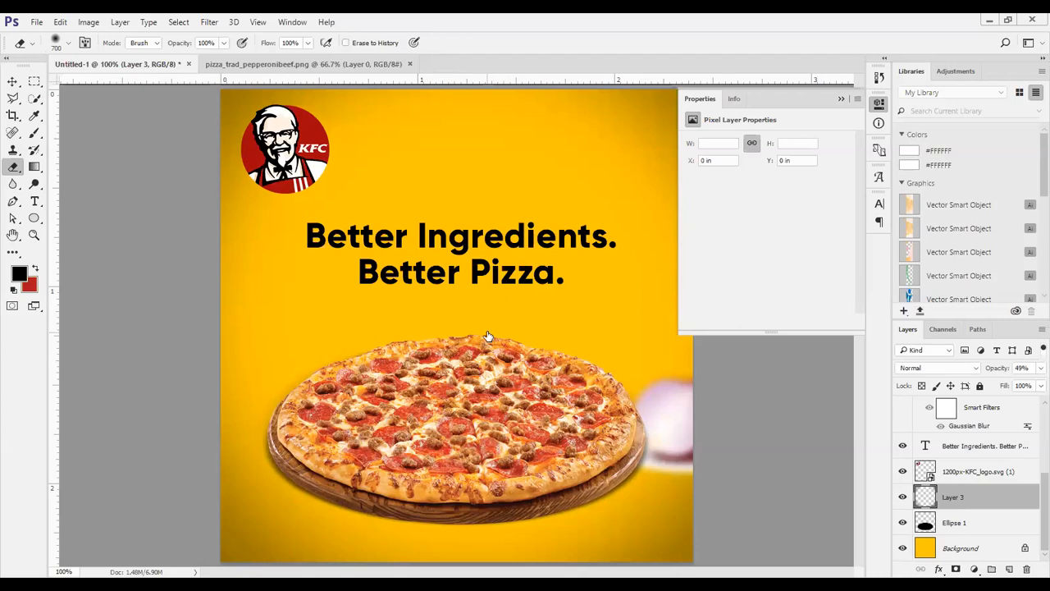
left_click(902, 498)
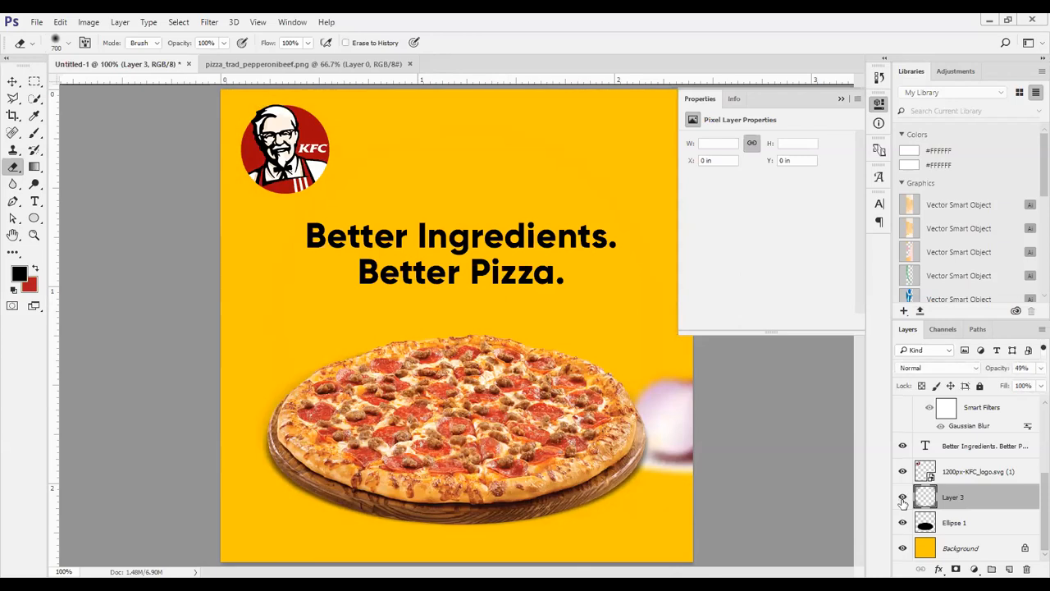
left_click(902, 498)
Select the text layer Layer 2 at the top of the layer stack
scroll(964, 474, "up", 5)
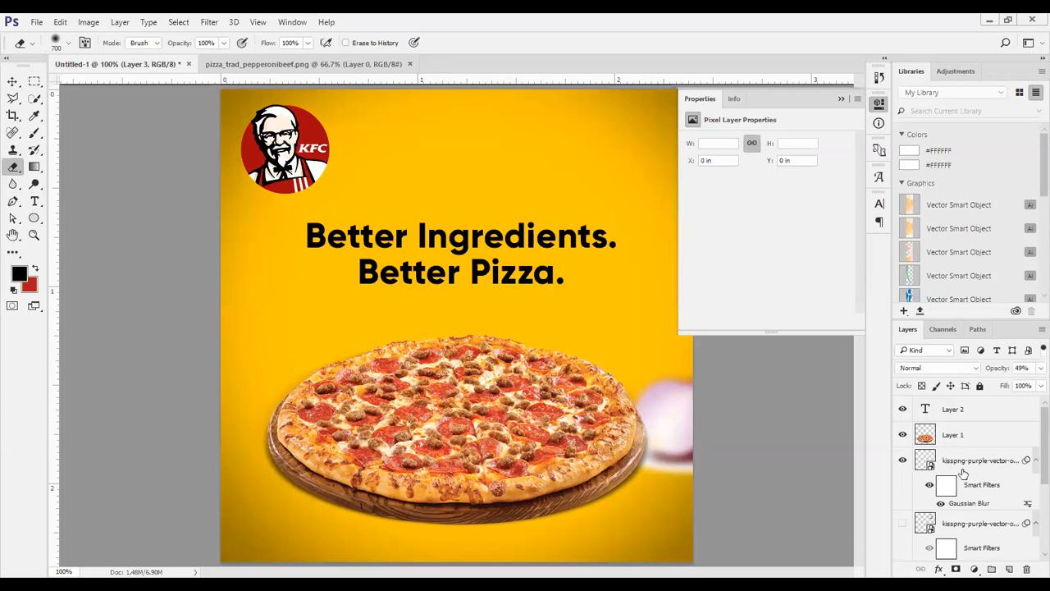
left_click(964, 417)
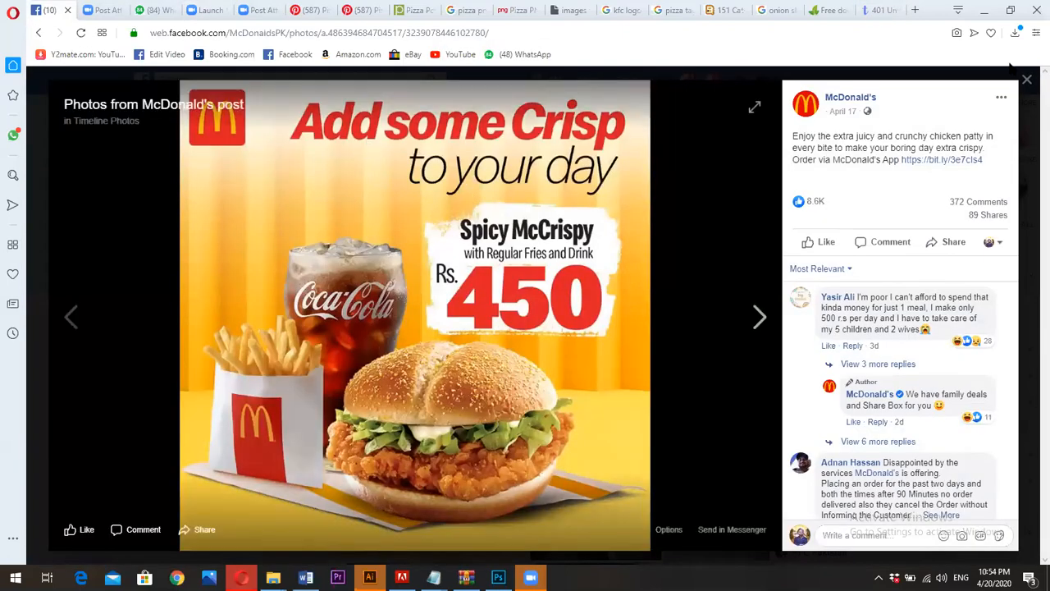
Browse the photo gallery of the McDonald's Facebook page in the browser and examine one of its dark-edged promotional posts for reference
left_click(1026, 79)
scroll(482, 386, "down", 10)
scroll(563, 347, "down", 4)
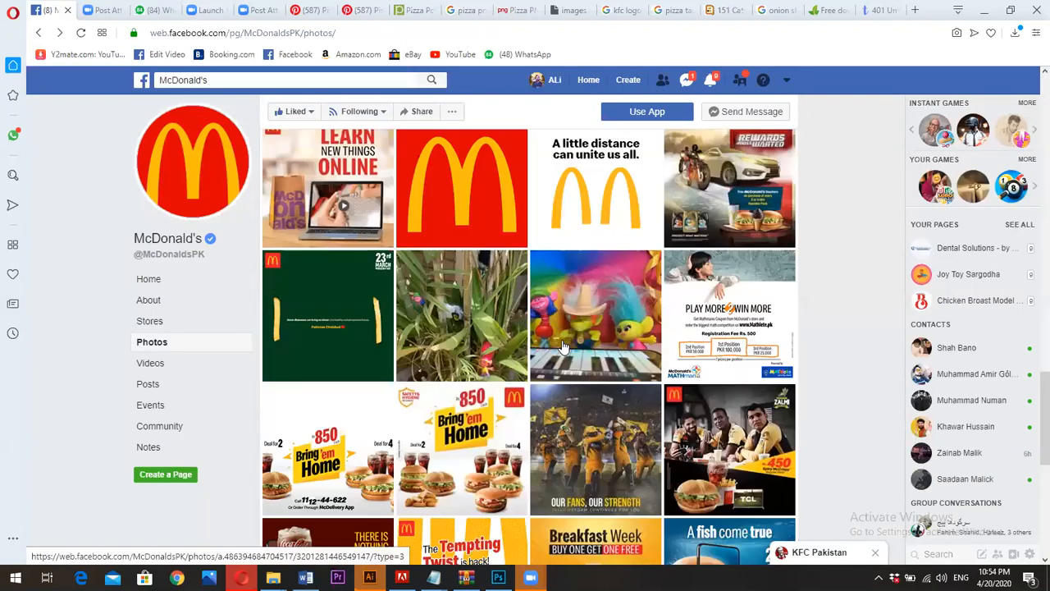
left_click(347, 319)
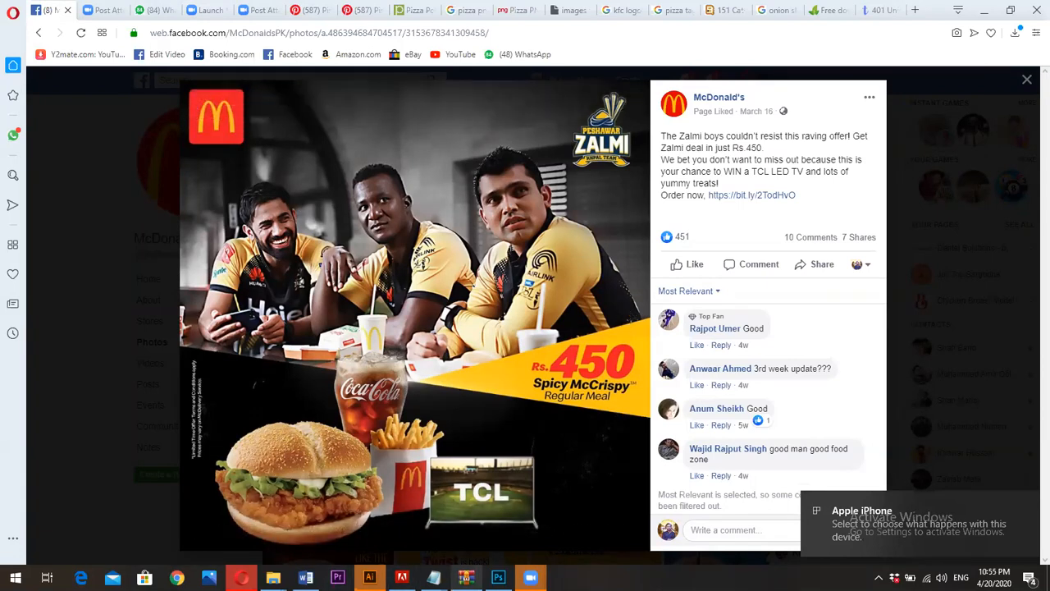
Switch back to Photoshop and add a Selective Color adjustment layer with Yellows set to Cyan +25, Magenta +26, Yellow +24 and Black +18
left_click(498, 577)
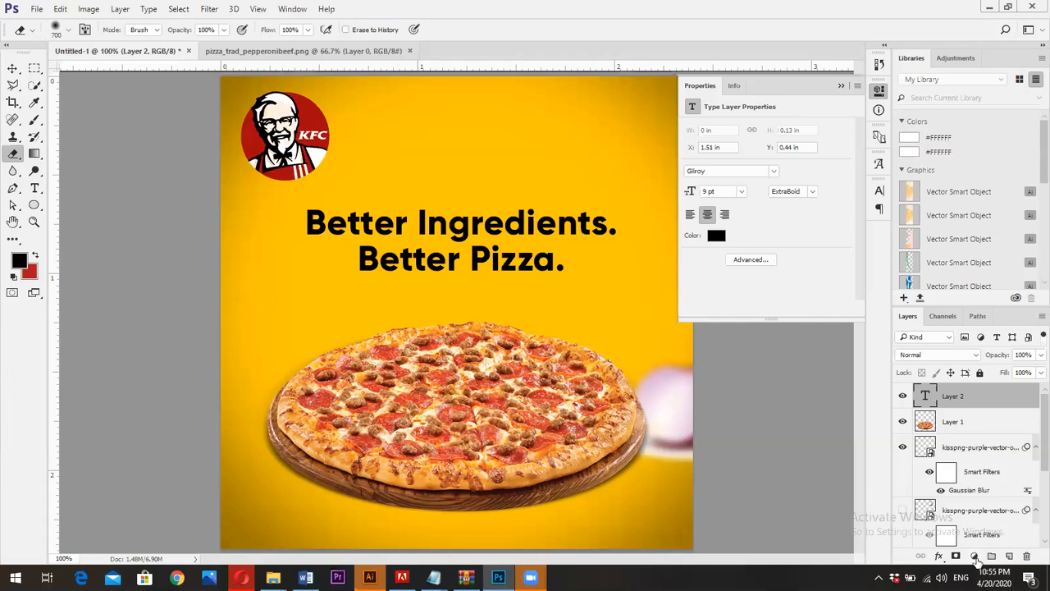
left_click(975, 558)
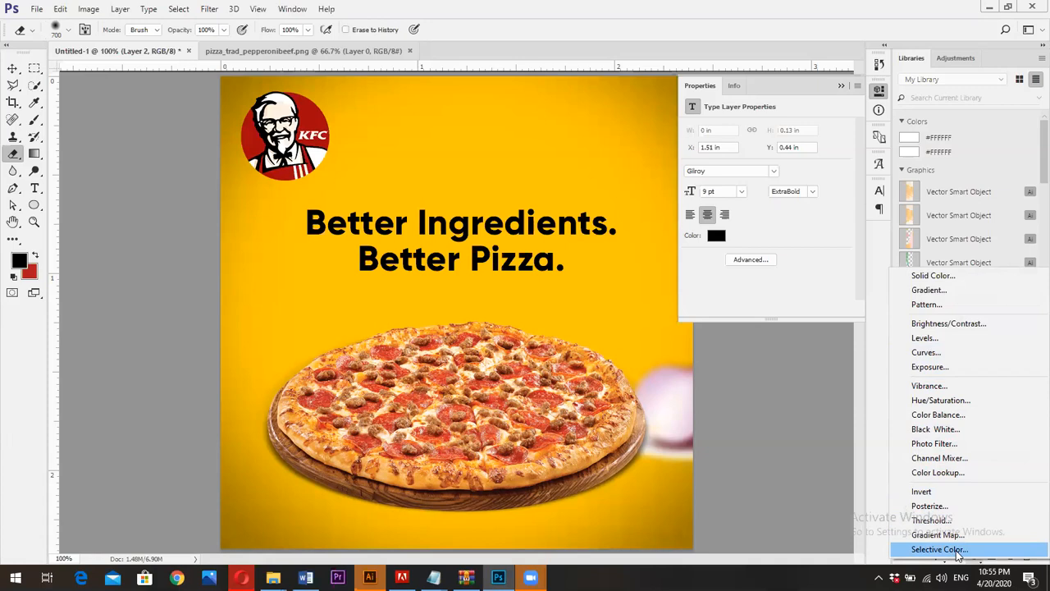
key("Escape")
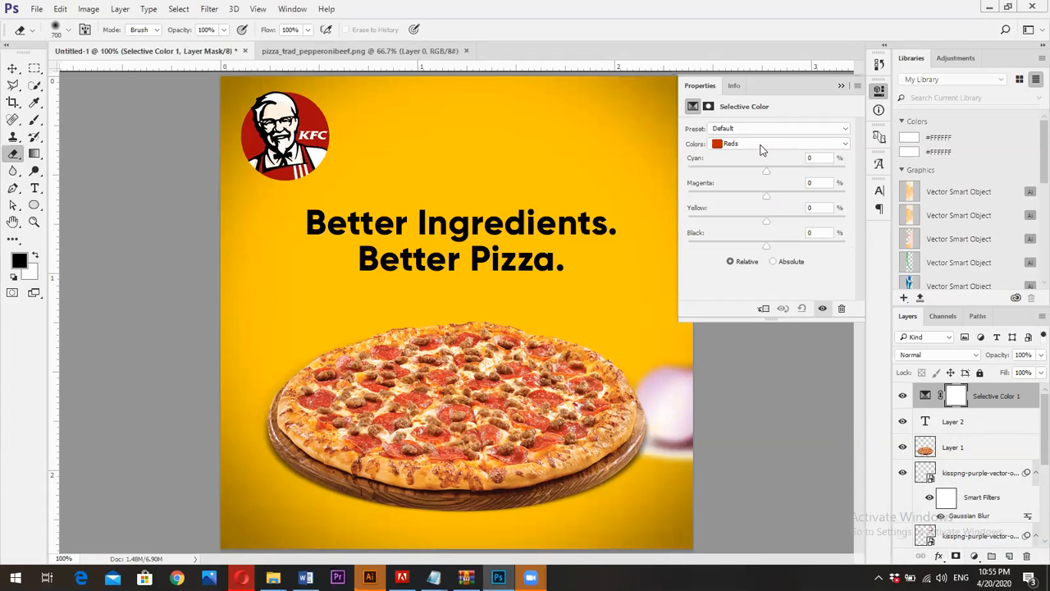
left_click(760, 146)
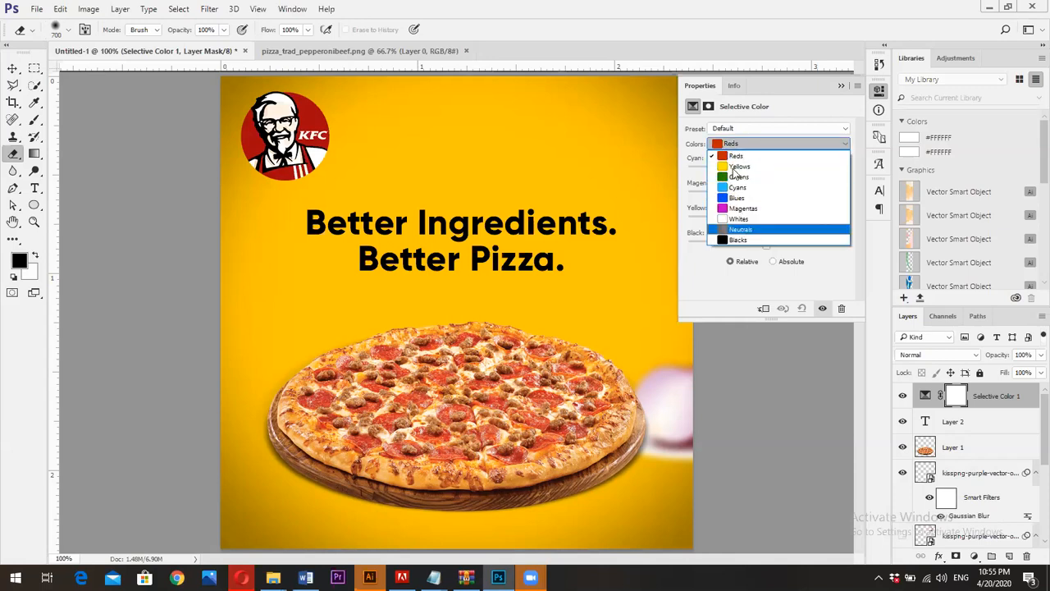
left_click(734, 168)
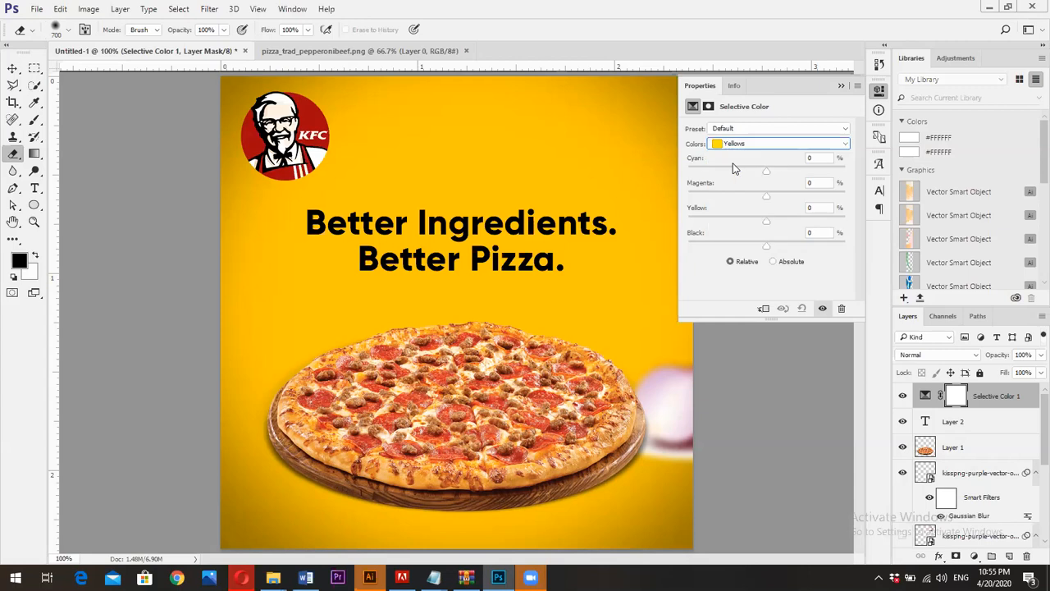
mouse_move(769, 173)
left_mouse_down()
mouse_move(795, 170)
mouse_move(771, 246)
mouse_move(797, 244)
mouse_move(781, 243)
mouse_move(796, 171)
mouse_move(786, 172)
left_mouse_up()
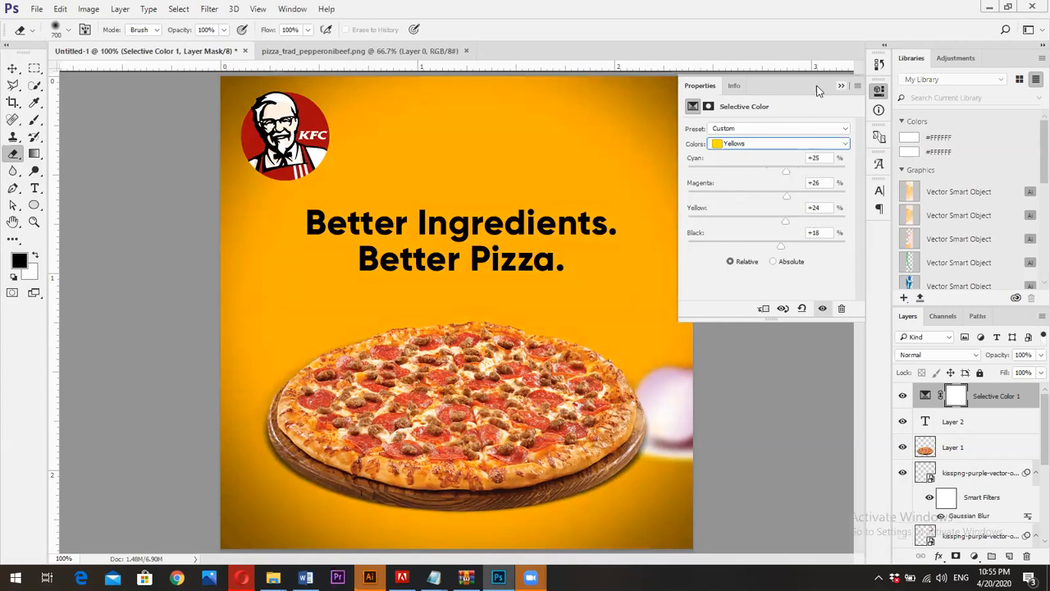
left_click(841, 85)
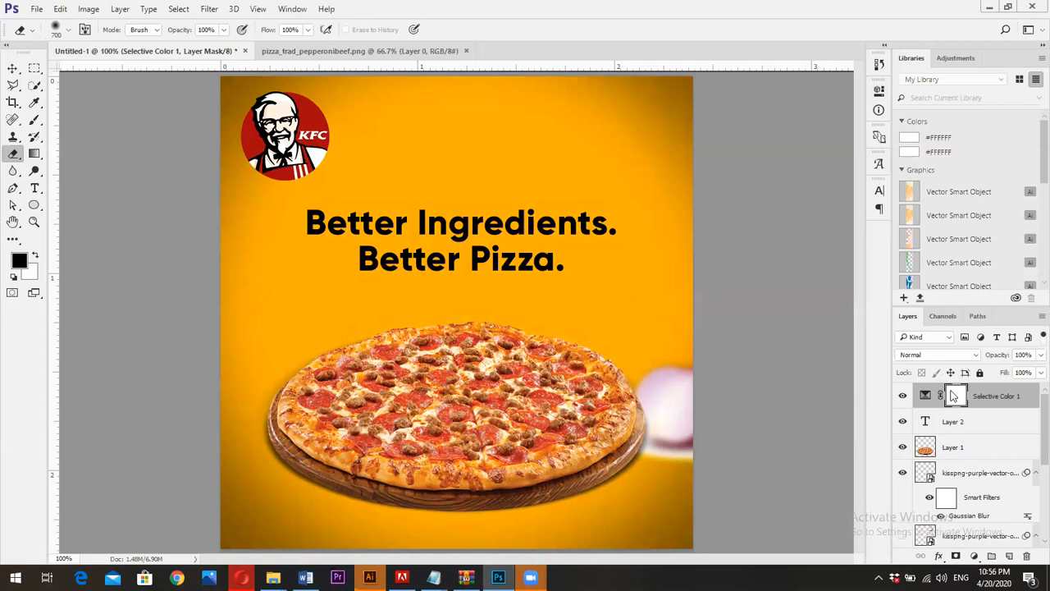
Set the Selective Color layer's blend mode to Soft Light and compare the design with the adjustment hidden and shown
left_click(950, 356)
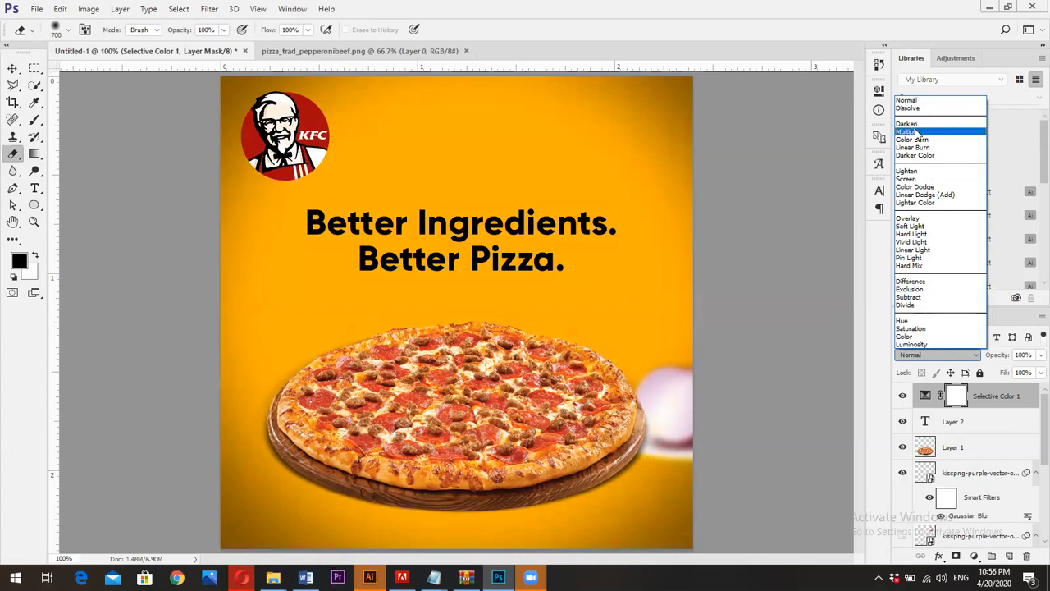
left_click(912, 228)
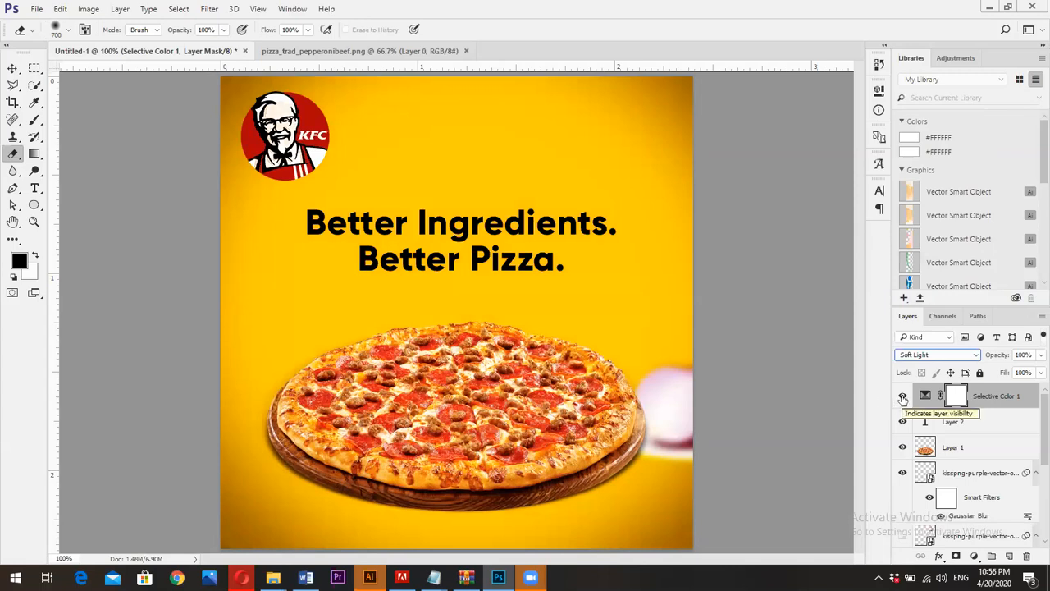
left_click(903, 398)
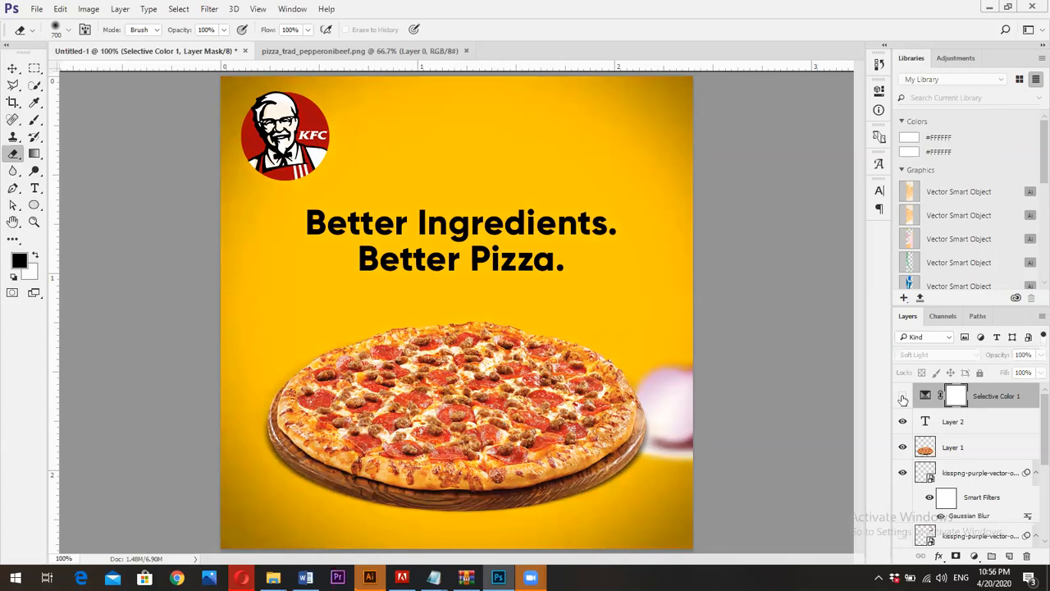
left_click(903, 398)
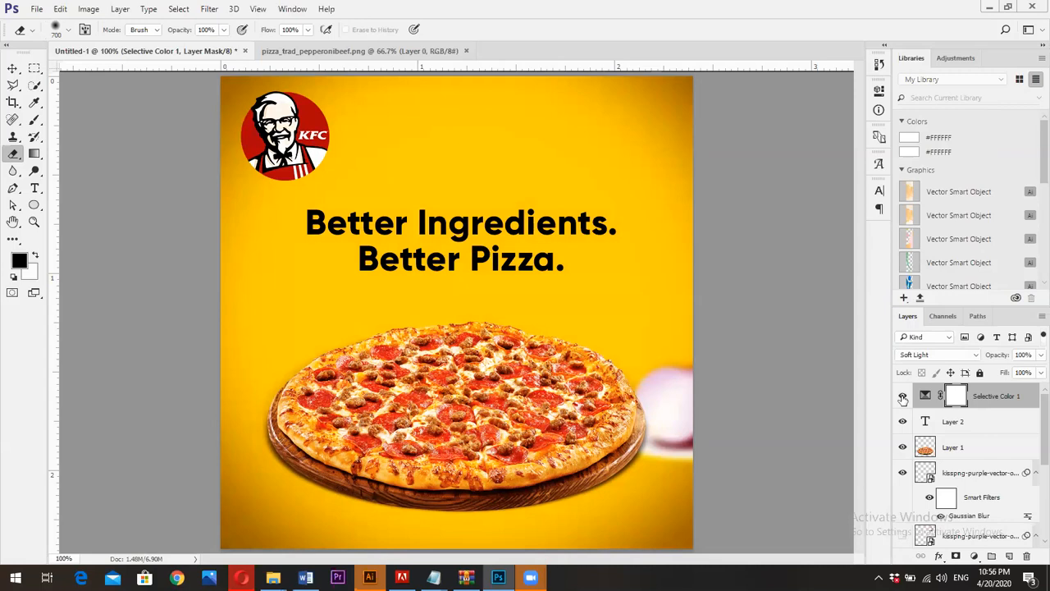
left_click(903, 397)
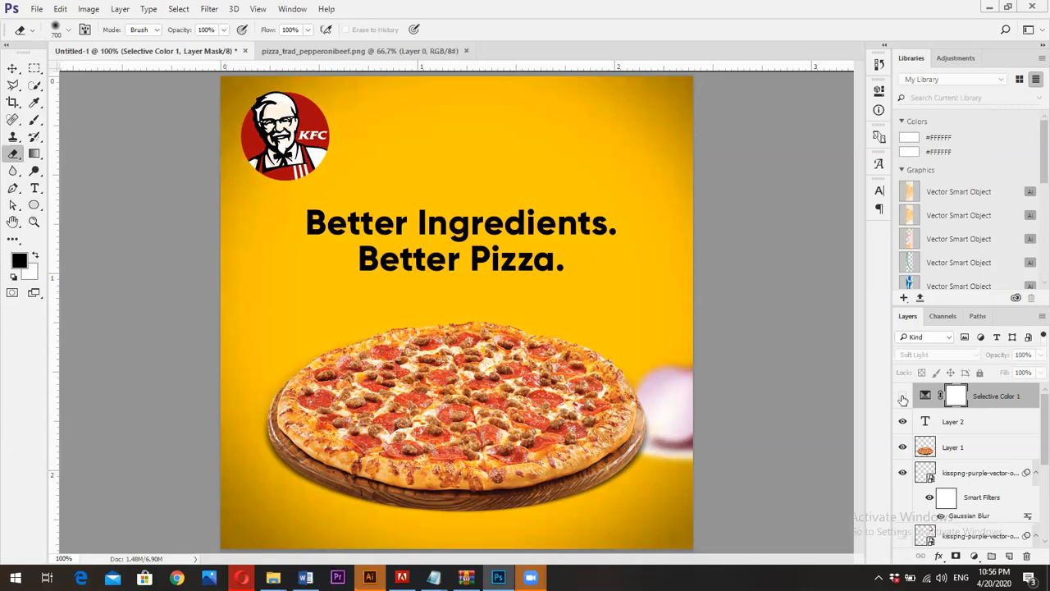
left_click(902, 398)
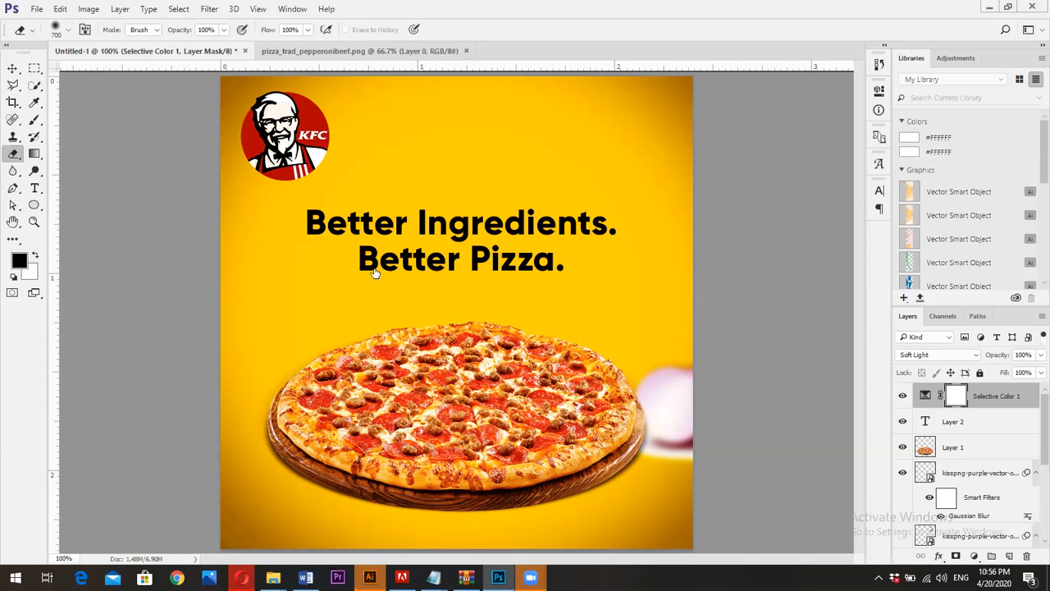
Start saving the design through Save for Web (Legacy) as a 720 x 720 px PNG-24 image
left_click(14, 68)
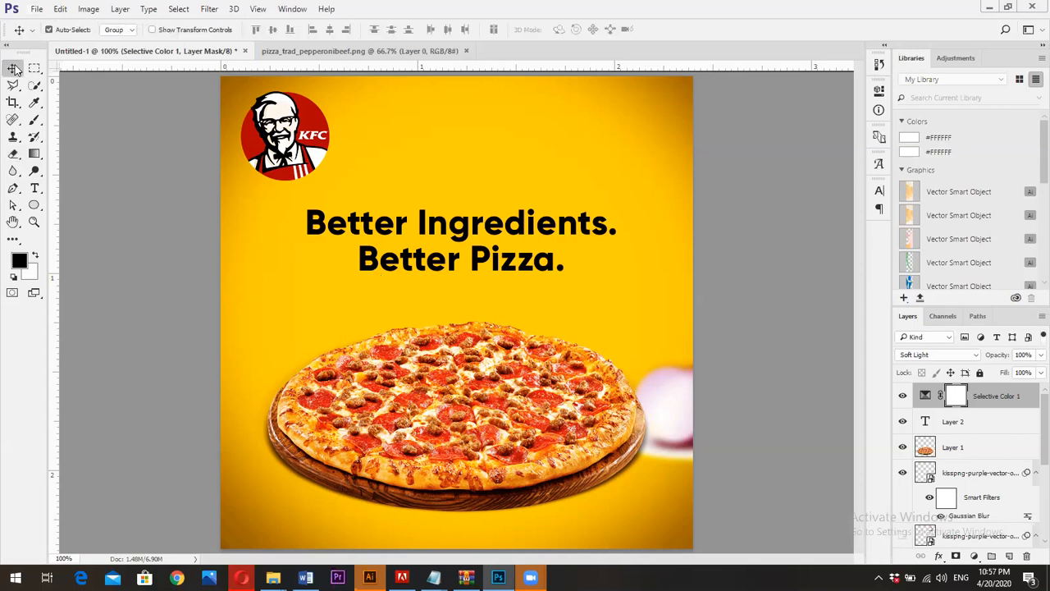
left_click(37, 8)
mouse_move(110, 198)
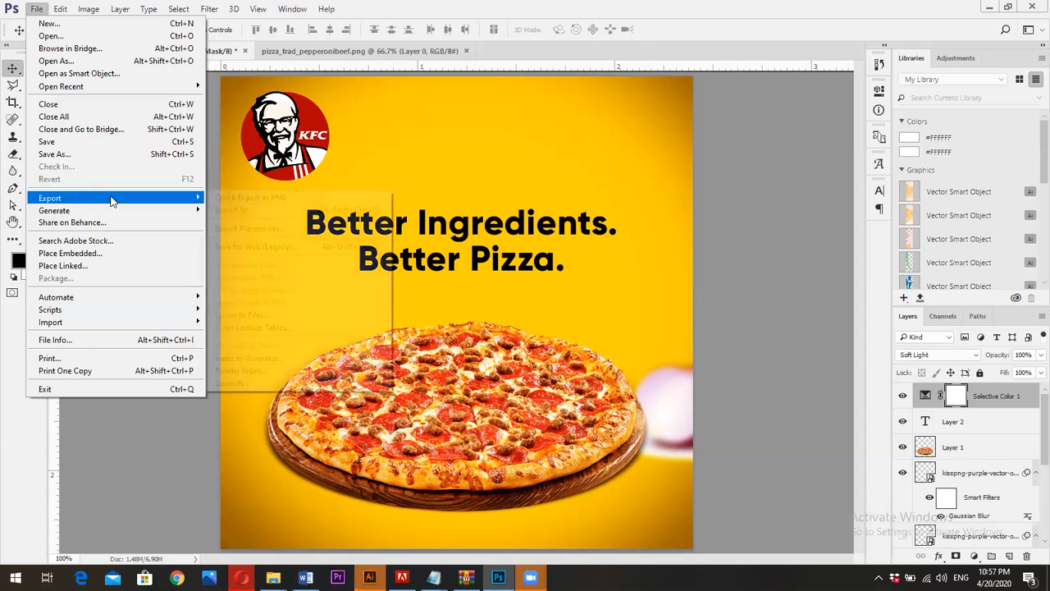
left_click(286, 247)
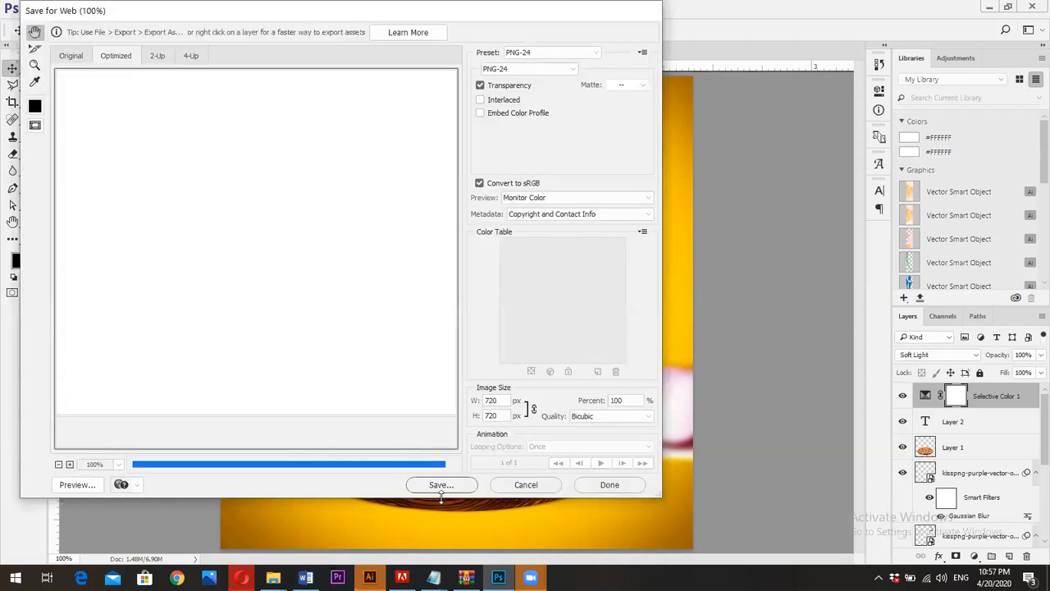
left_click(441, 485)
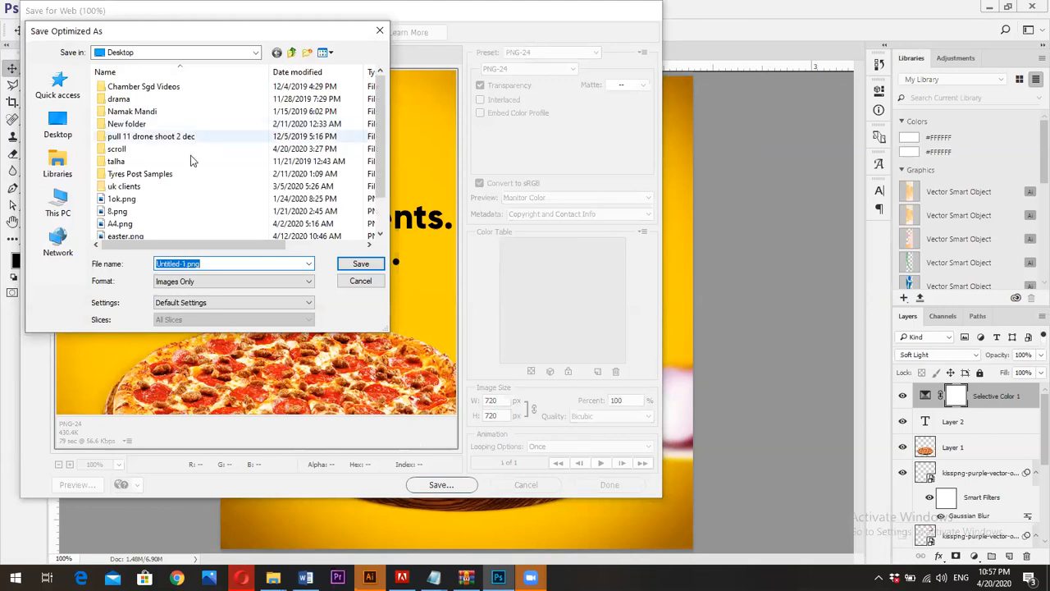
Name the exported image "social media post" and save it to the Desktop
type("d")
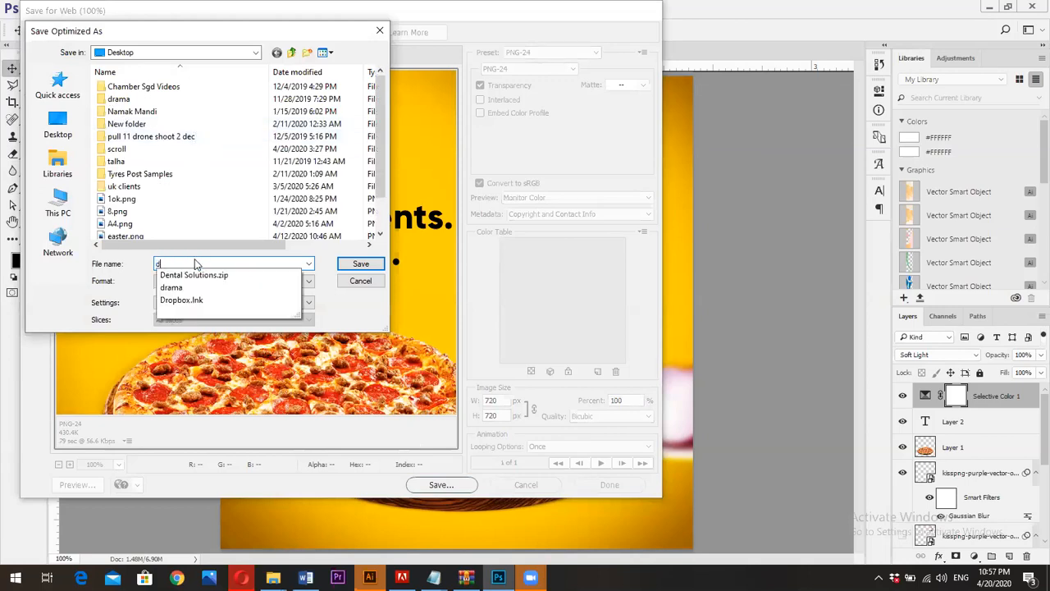
key("BackSpace")
type("sov")
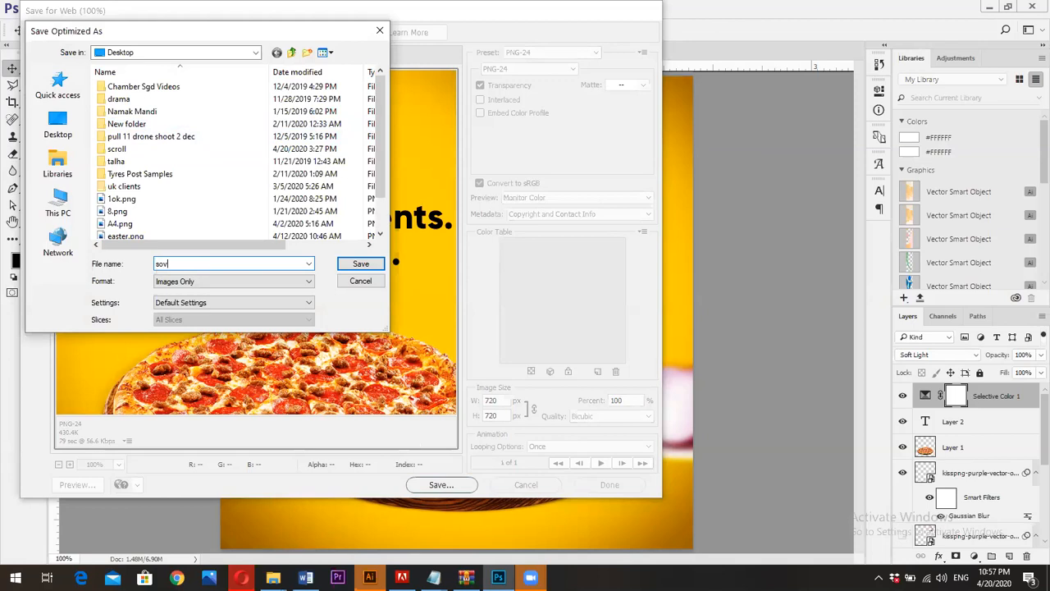
key("BackSpace")
type("cial media post")
key("Return")
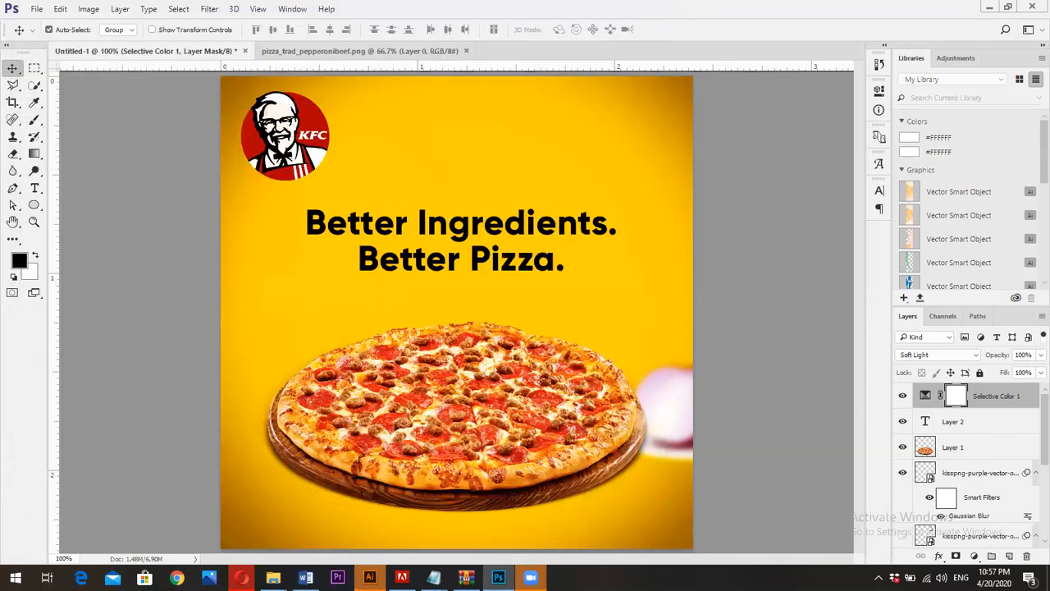
Switch to File Explorer, go to the Desktop folder in a maximized window and pick the exported social-media-post.png file
mouse_move(273, 578)
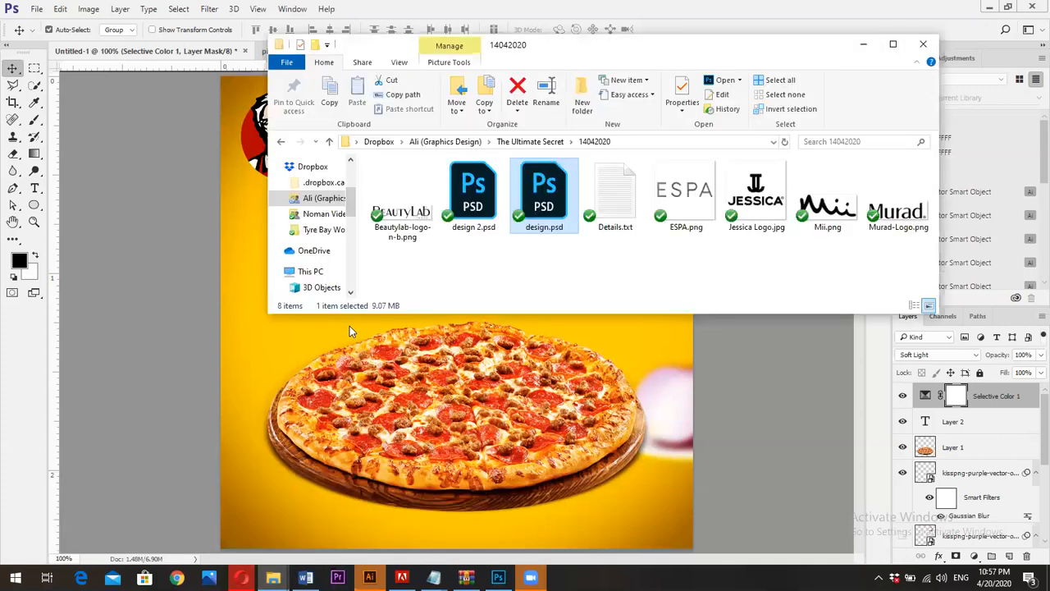
left_click(152, 524)
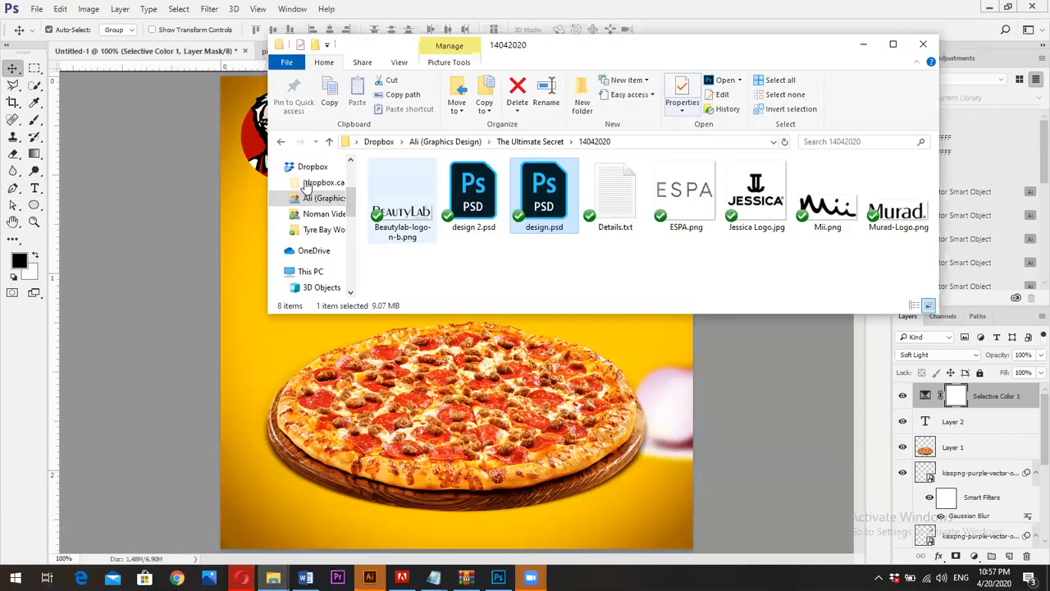
left_click(356, 141)
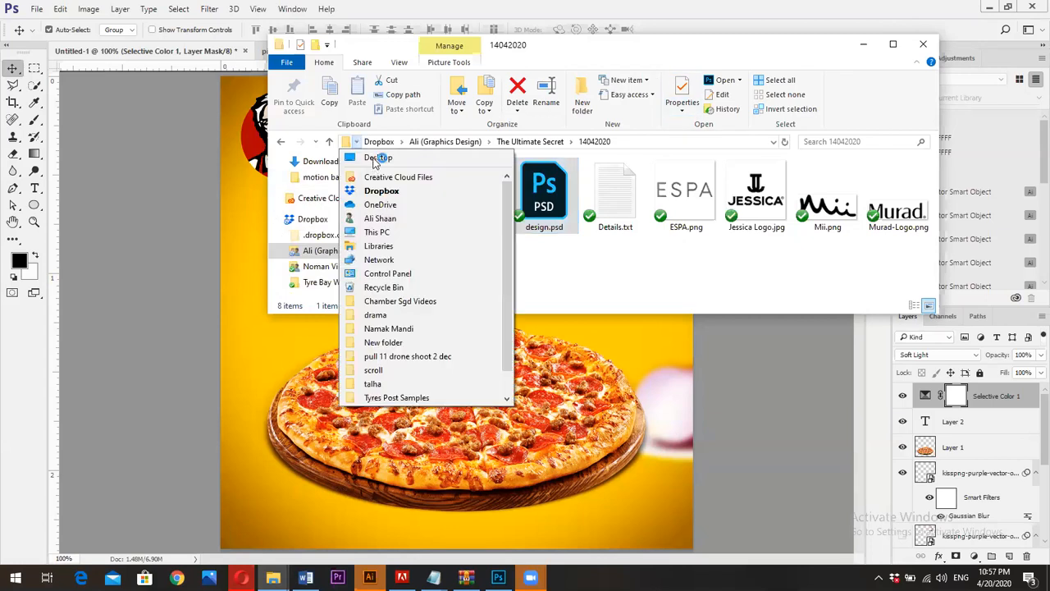
left_click(402, 158)
scroll(562, 233, "down", 1)
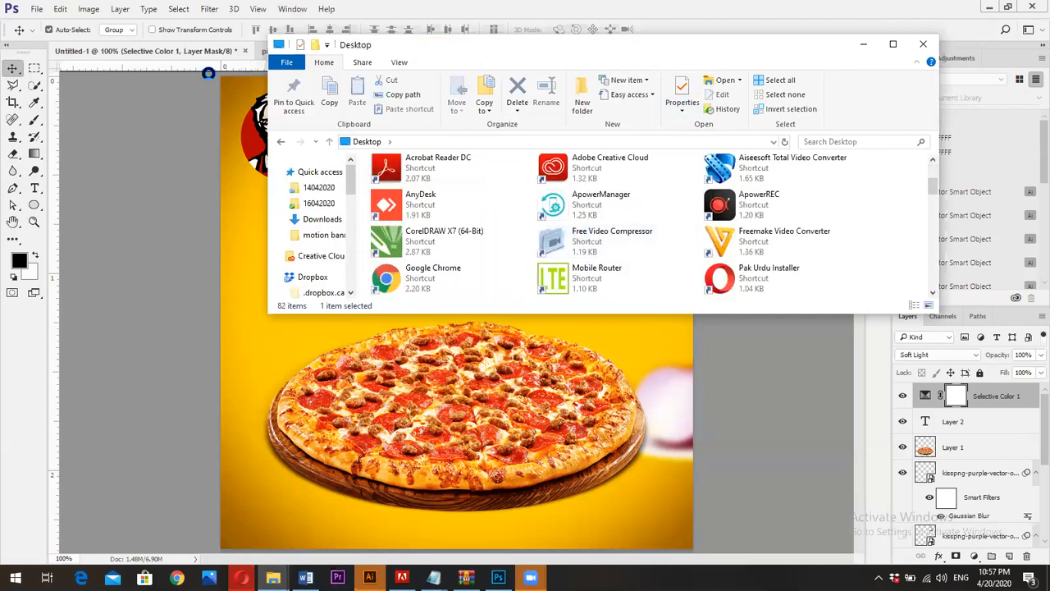
scroll(565, 170, "down", 3)
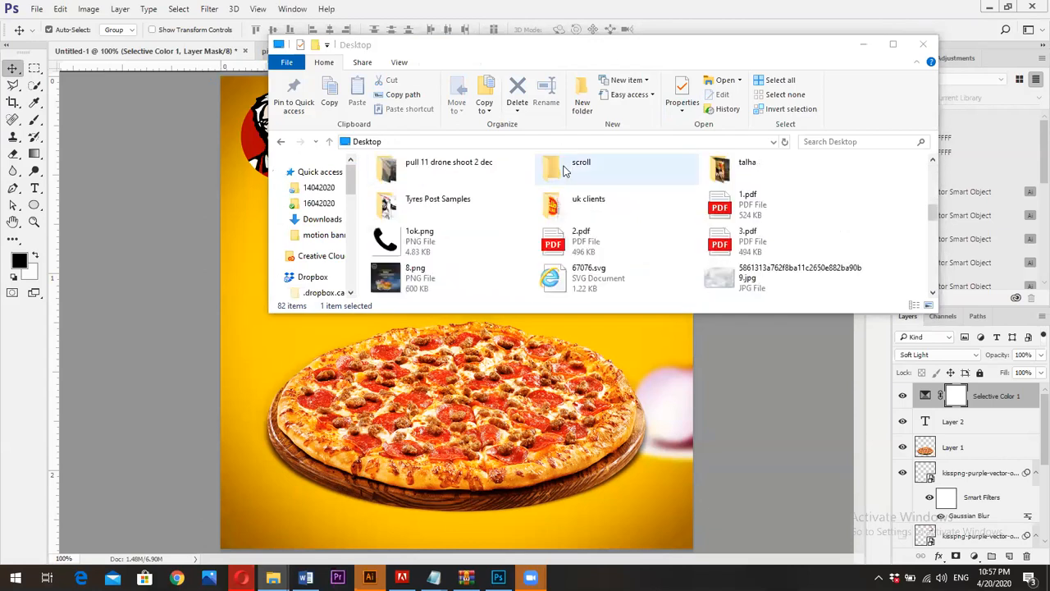
scroll(564, 169, "down", 2)
left_click(893, 43)
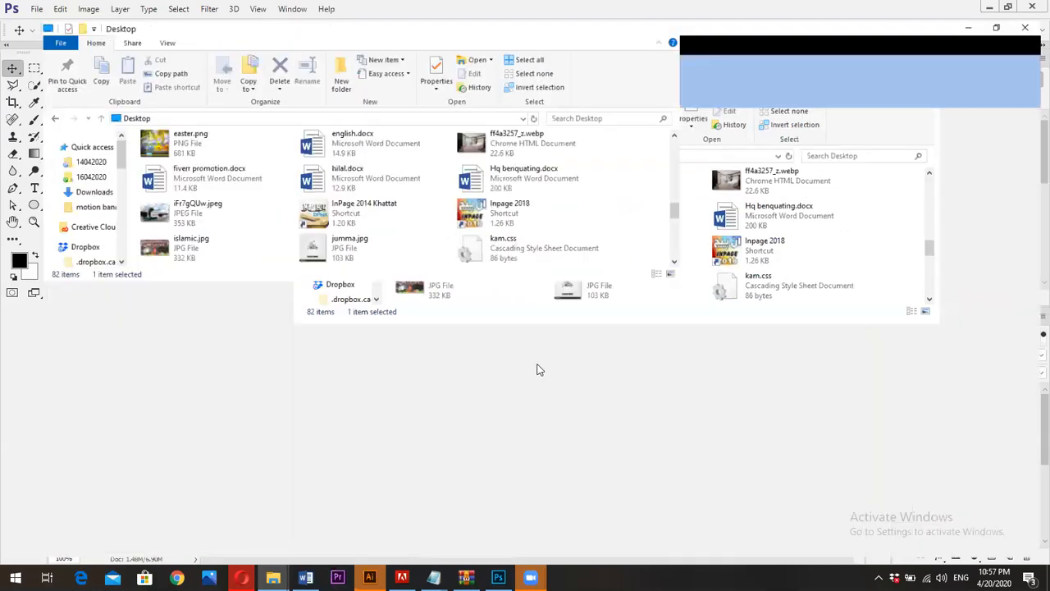
left_click(482, 470)
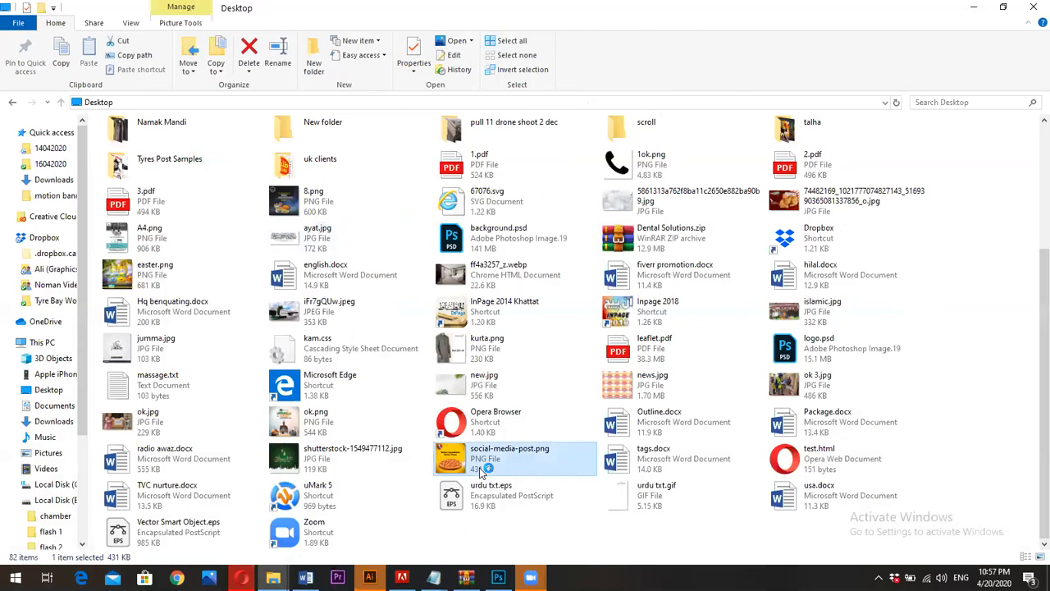